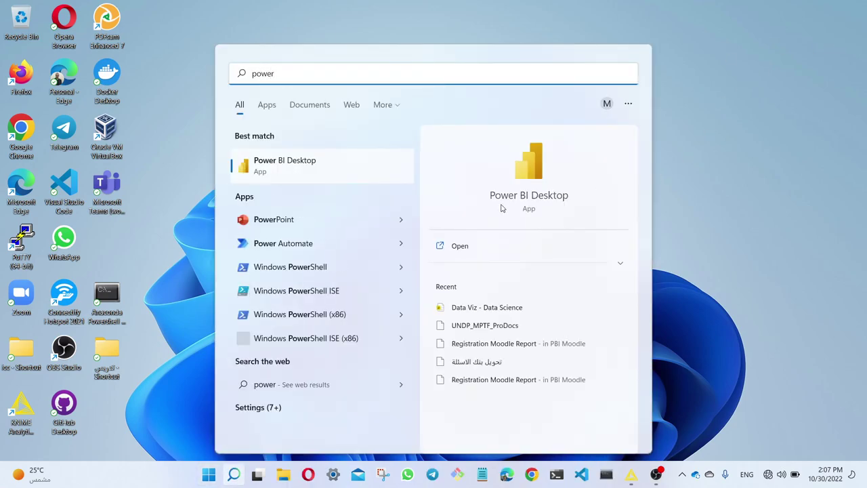
Launch Power BI Desktop, dismiss its start screen and enlarge the blank report page to 120%
{"action": "left_click", "coordinate": [495, 203]}
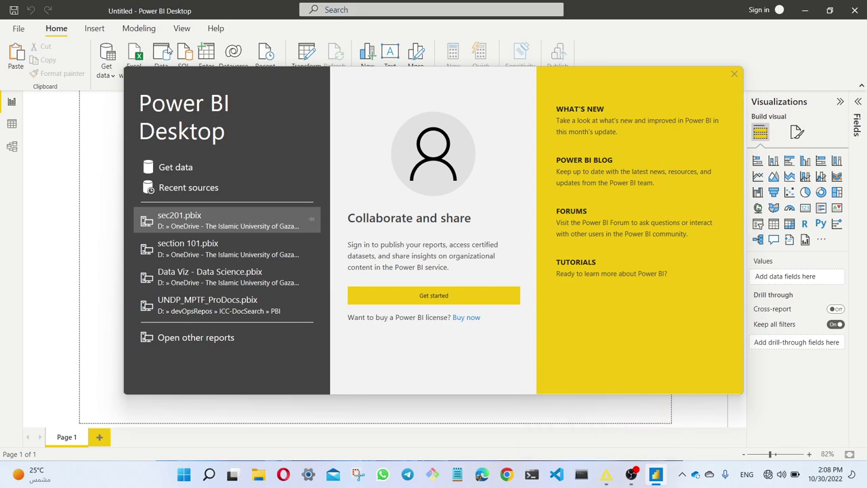
{"action": "left_click", "coordinate": [735, 73]}
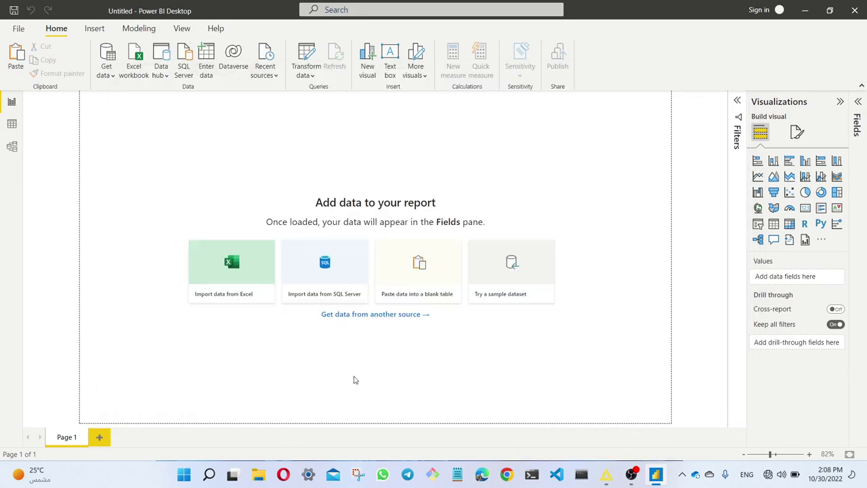
{"action": "scroll", "coordinate": [354, 380], "scroll_direction": "up", "scroll_amount": 4, "text": "ctrl"}
{"action": "scroll", "coordinate": [353, 380], "scroll_direction": "down", "scroll_amount": 2}
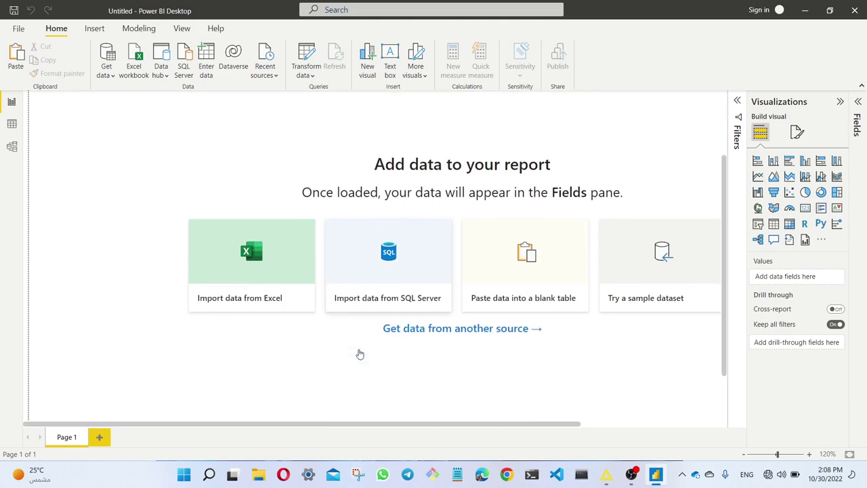
{"action": "left_click_drag", "start_coordinate": [363, 425], "coordinate": [407, 423]}
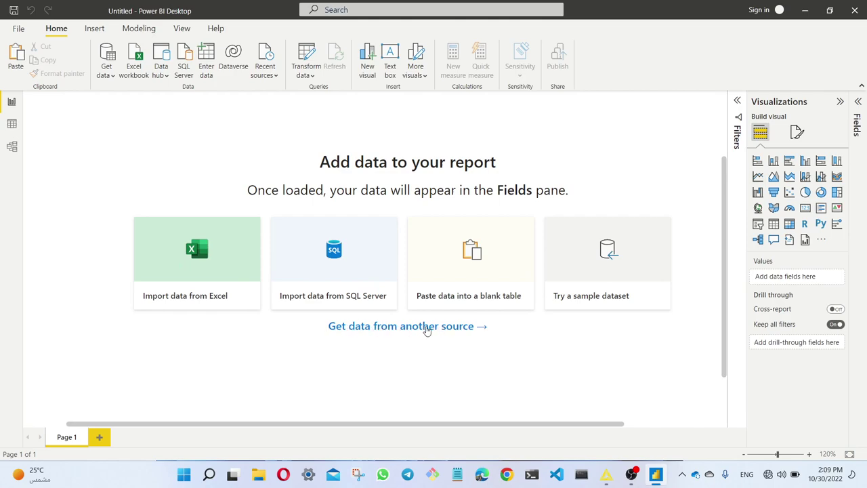
Open the full list of data sources from the blank report and select Text/CSV among the file sources
{"action": "left_click", "coordinate": [108, 73]}
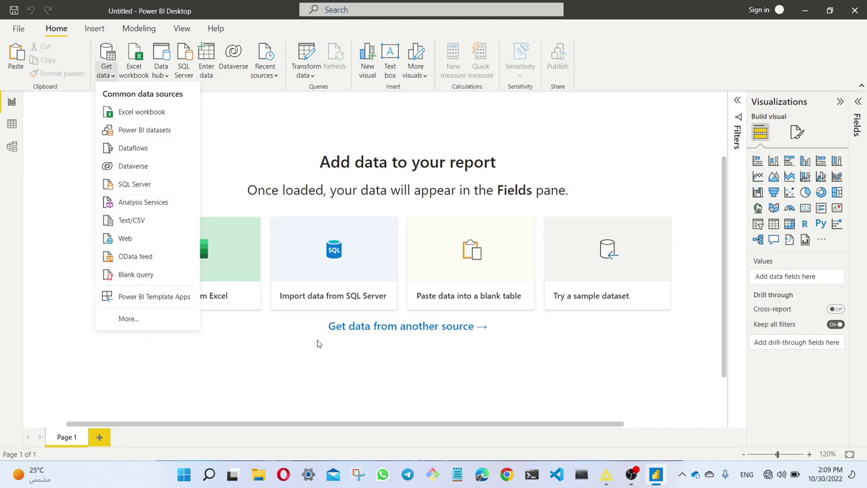
{"action": "left_click", "coordinate": [411, 329]}
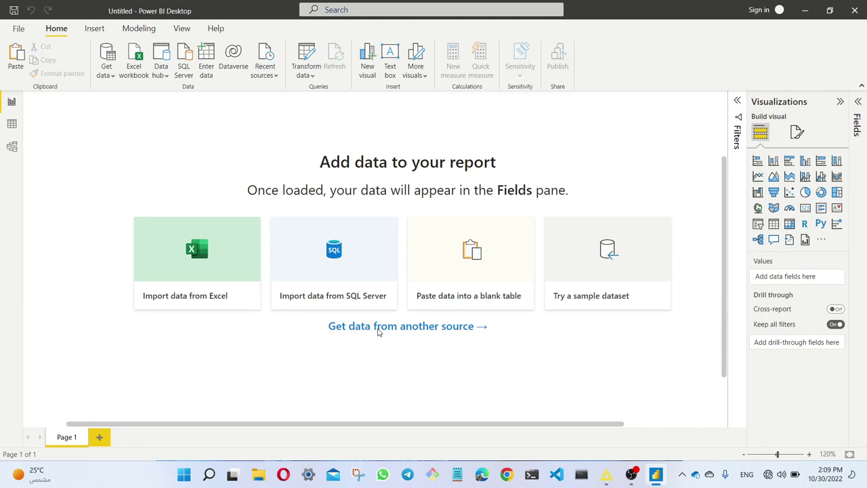
{"action": "left_click", "coordinate": [378, 328]}
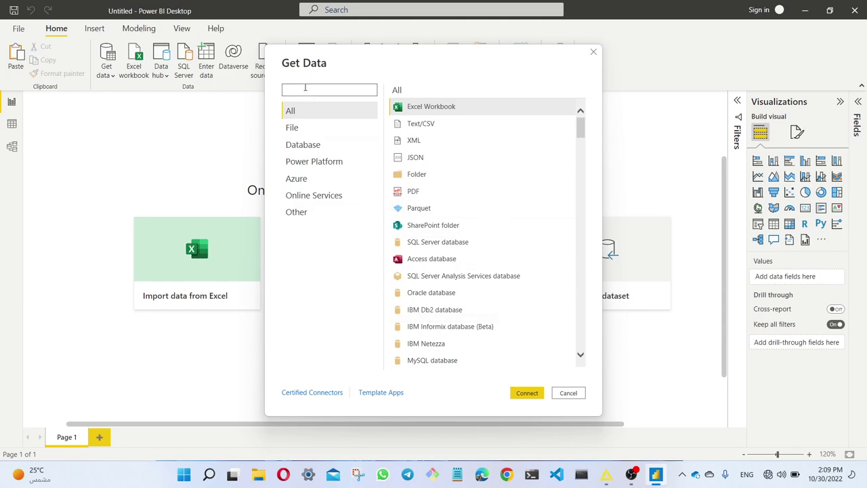
{"action": "left_click", "coordinate": [302, 111]}
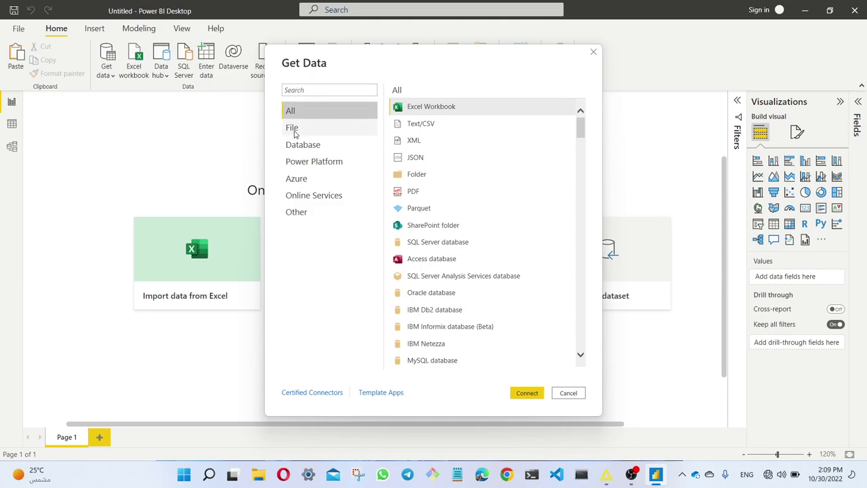
{"action": "left_click", "coordinate": [293, 129]}
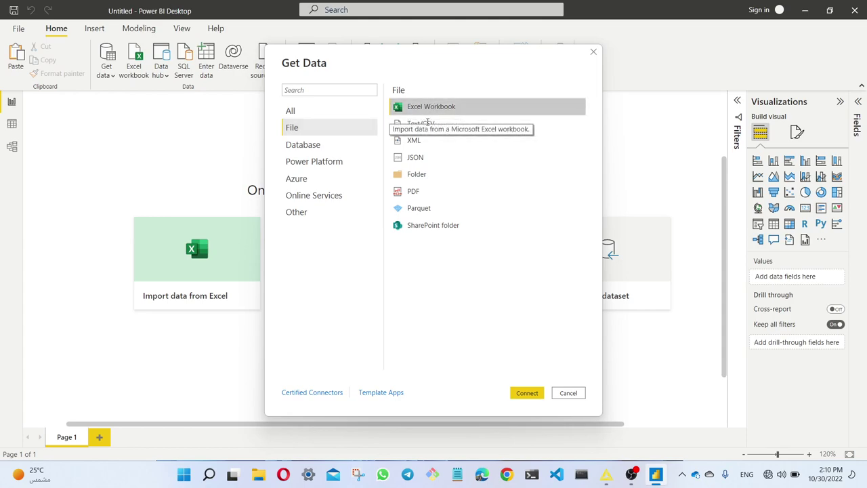
{"action": "left_click", "coordinate": [428, 130]}
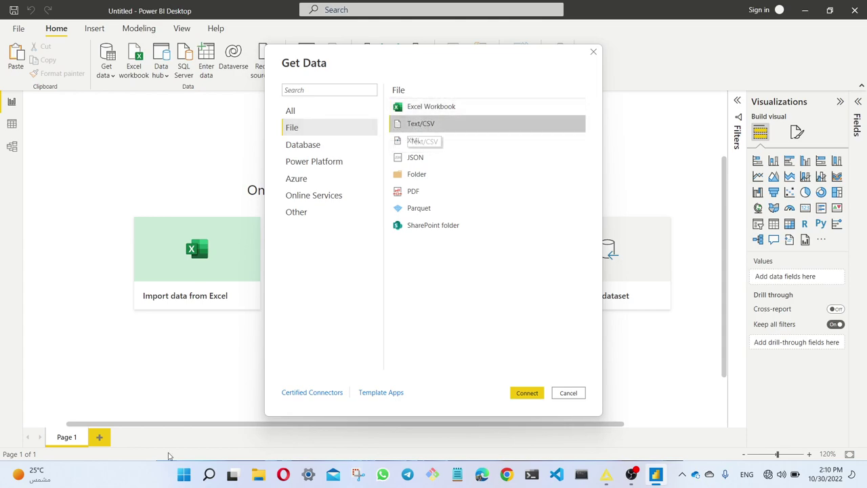
Switch to File Explorer and open the recent golf_df file as plain text in Notepad++
{"action": "left_click", "coordinate": [260, 476]}
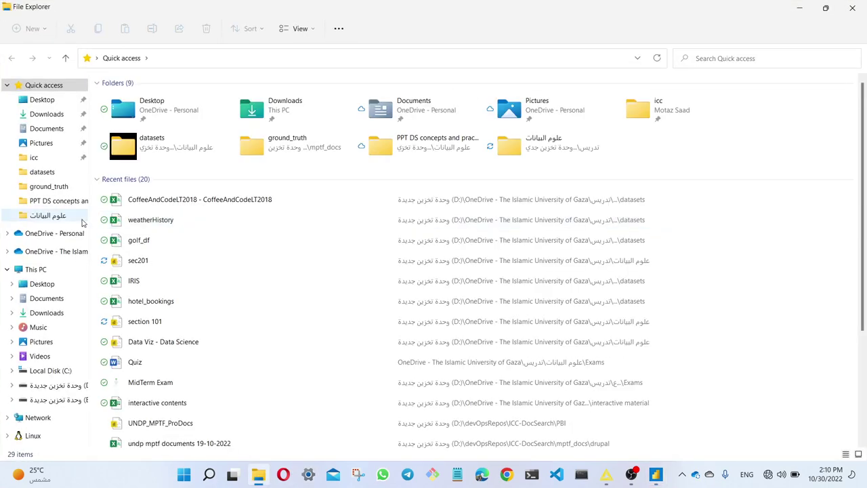
{"action": "left_click", "coordinate": [145, 244]}
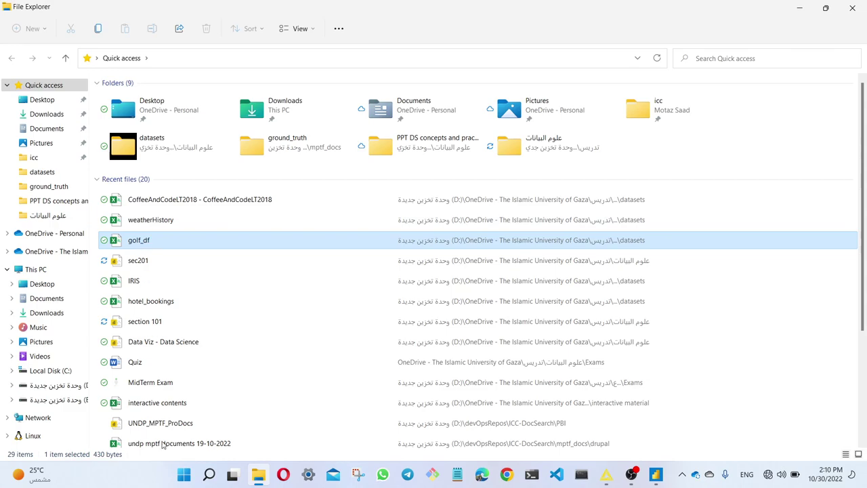
{"action": "right_click", "coordinate": [145, 244]}
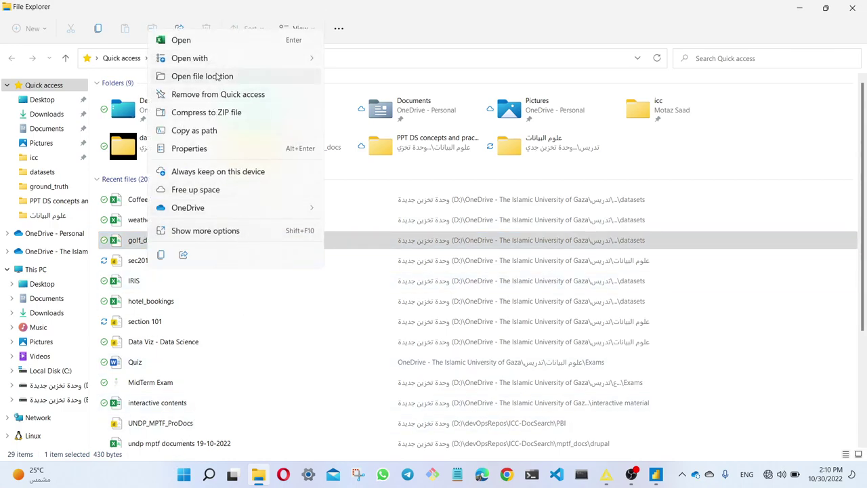
{"action": "left_click", "coordinate": [191, 233]}
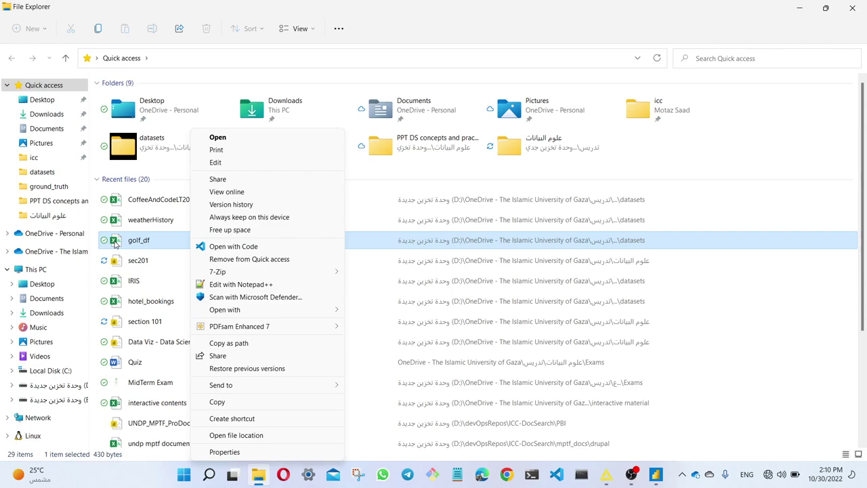
{"action": "left_click", "coordinate": [256, 285]}
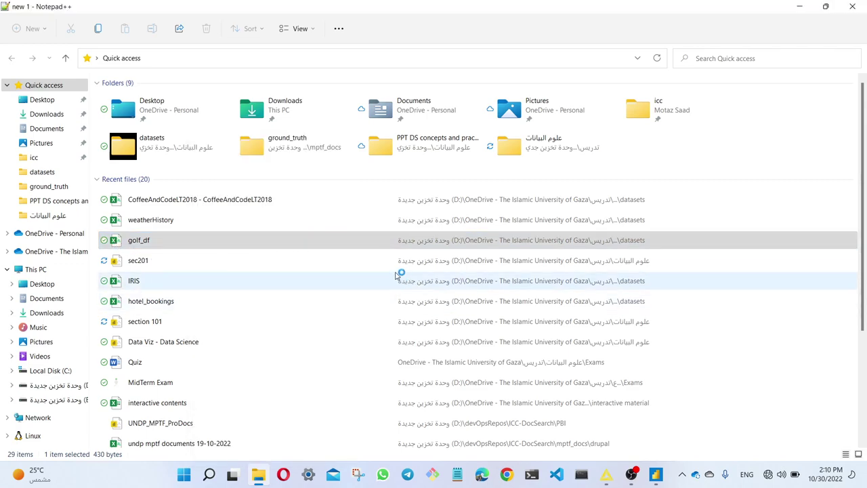
{"action": "scroll", "coordinate": [328, 252], "scroll_direction": "up", "scroll_amount": 3}
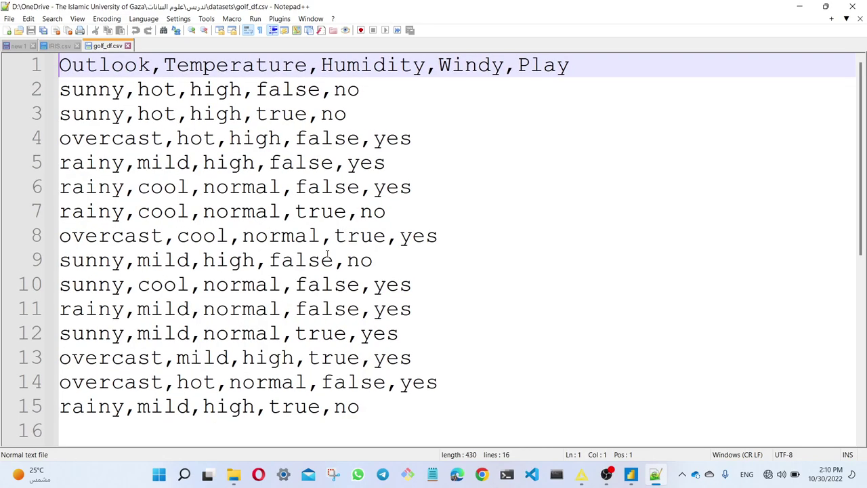
Examine the contents of golf_df.csv and its comma-separated header fields Outlook, Temperature, Humidity, Windy and Play
{"action": "scroll", "coordinate": [327, 251], "scroll_direction": "down", "scroll_amount": 1}
{"action": "scroll", "coordinate": [331, 241], "scroll_direction": "up", "scroll_amount": 1}
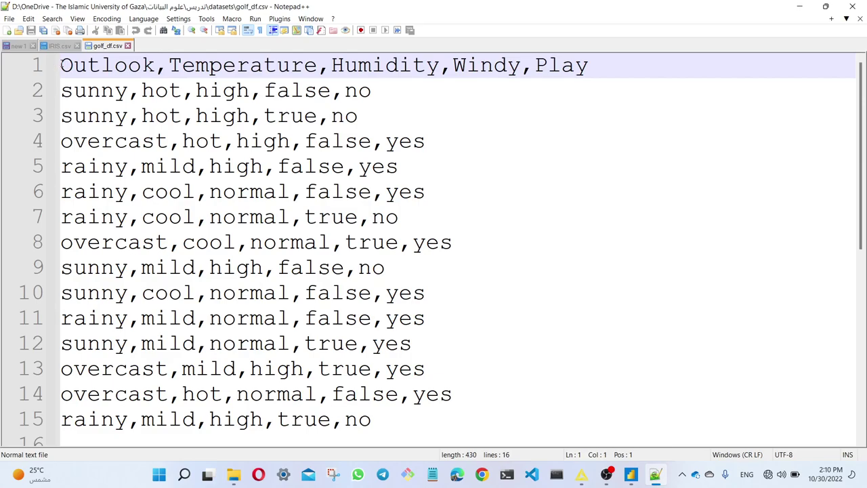
{"action": "left_click_drag", "start_coordinate": [62, 65], "coordinate": [412, 418]}
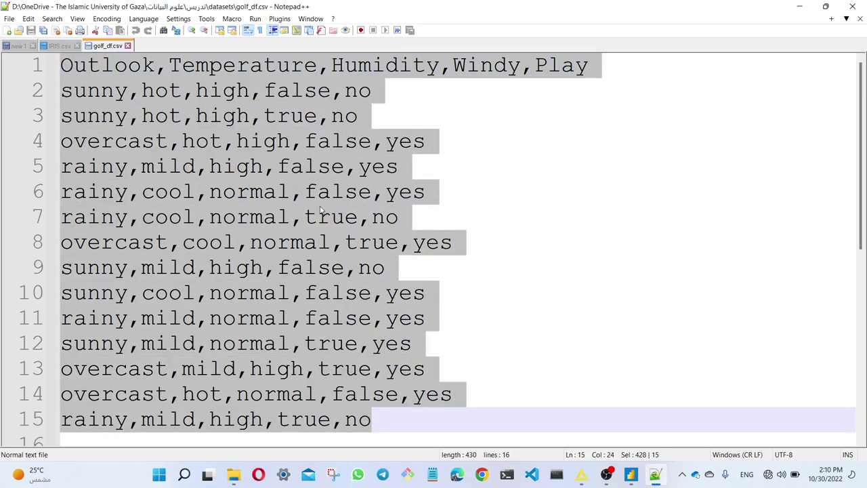
{"action": "left_click", "coordinate": [236, 117]}
{"action": "left_click_drag", "start_coordinate": [596, 65], "coordinate": [2, 65]}
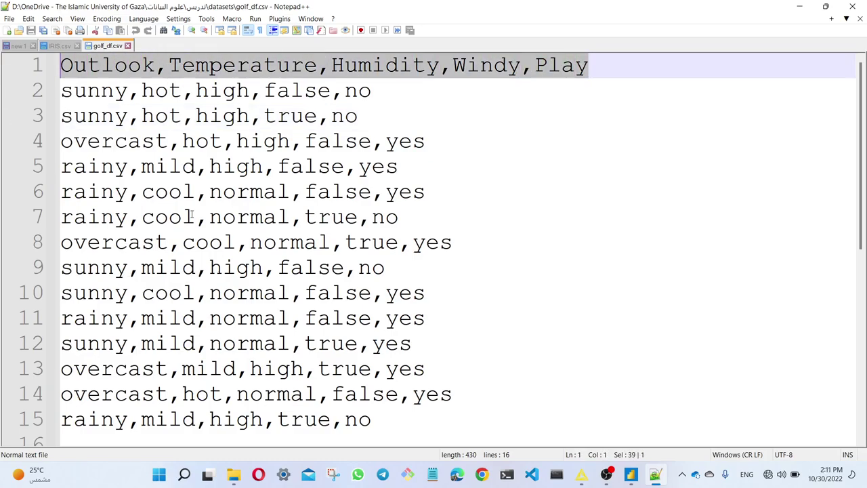
{"action": "double_click", "coordinate": [119, 72]}
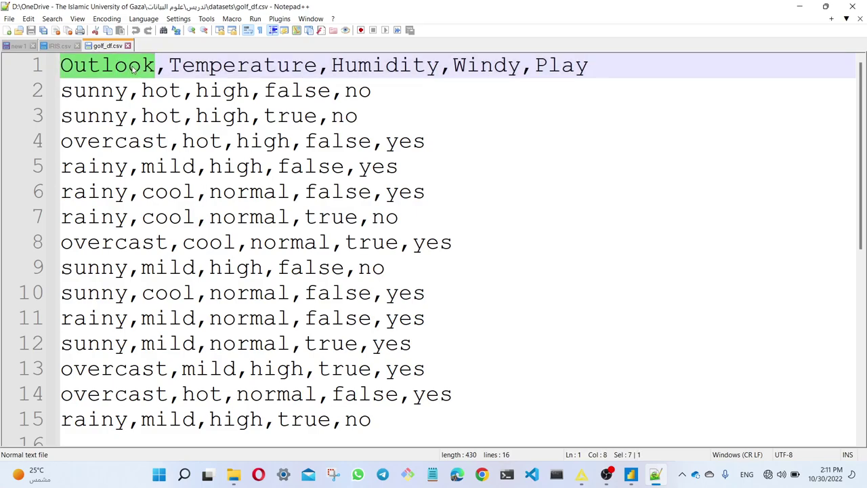
{"action": "left_click", "coordinate": [154, 73]}
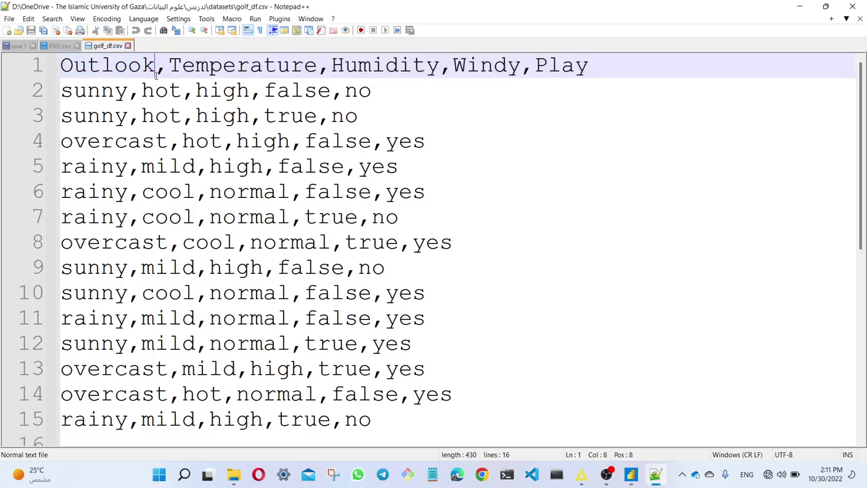
{"action": "key", "text": "shift+Right"}
{"action": "double_click", "coordinate": [212, 69]}
{"action": "double_click", "coordinate": [371, 68]}
{"action": "double_click", "coordinate": [513, 70]}
{"action": "double_click", "coordinate": [557, 65]}
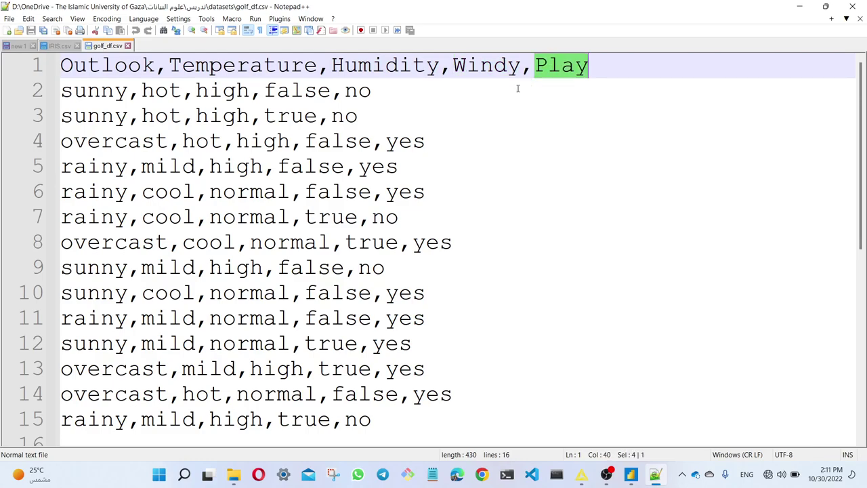
Examine the first data row of golf_df.csv, matching its comma-separated values to the Outlook and Temperature headers
{"action": "left_click_drag", "start_coordinate": [61, 95], "coordinate": [377, 93]}
{"action": "left_click", "coordinate": [95, 92]}
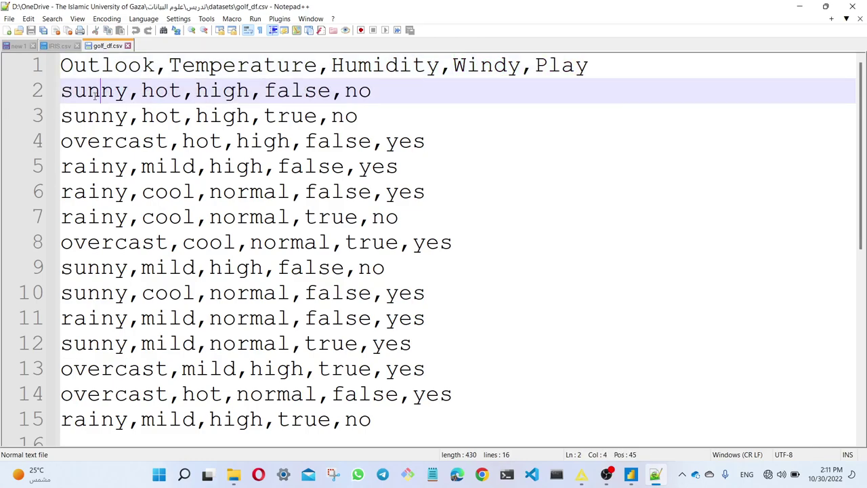
{"action": "double_click", "coordinate": [100, 94]}
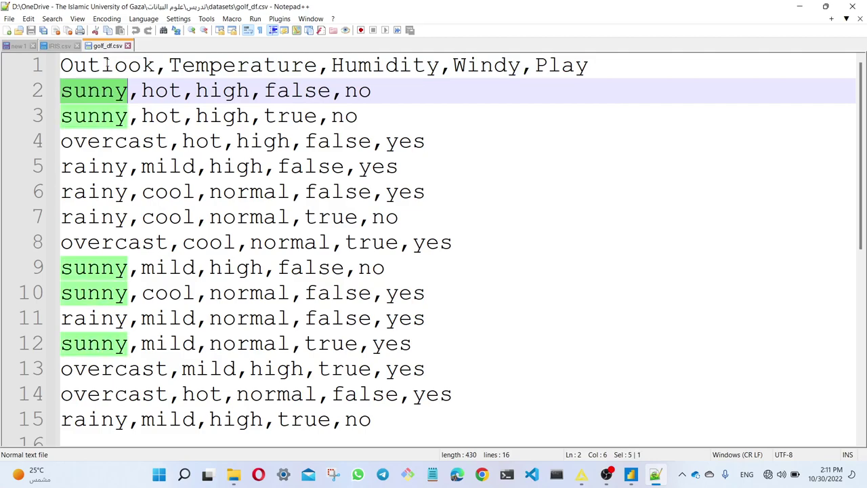
{"action": "double_click", "coordinate": [107, 65]}
{"action": "double_click", "coordinate": [162, 92]}
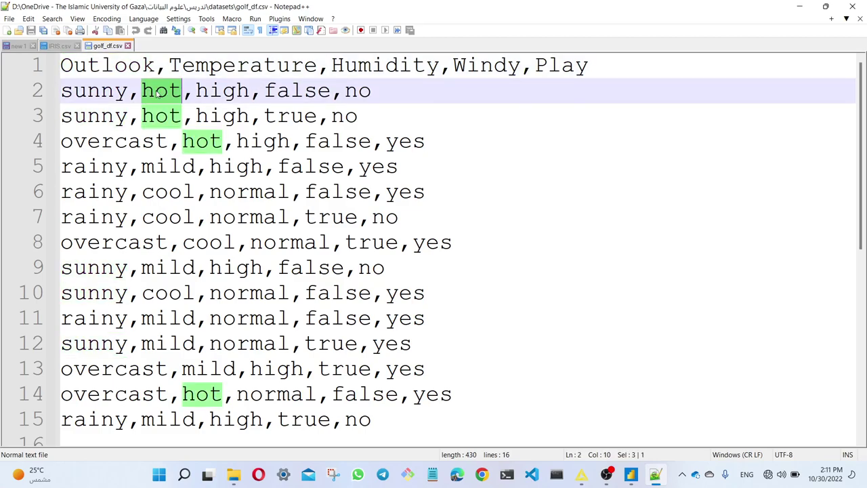
{"action": "double_click", "coordinate": [220, 65]}
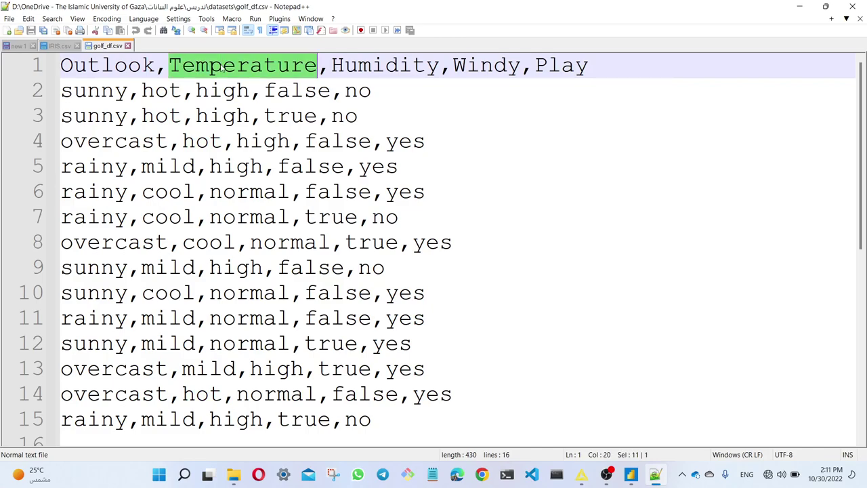
{"action": "left_click_drag", "start_coordinate": [130, 93], "coordinate": [195, 92]}
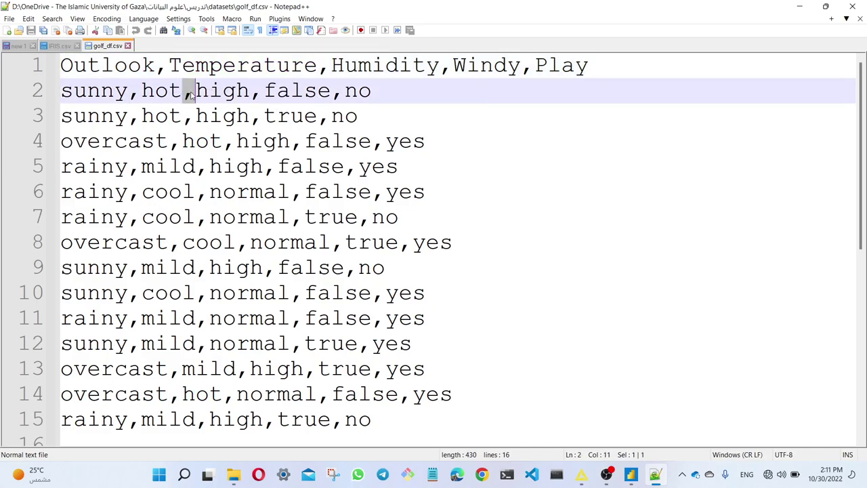
Minimise the text file, switch back to Power BI Desktop and select JSON among the file sources
{"action": "left_click", "coordinate": [800, 6]}
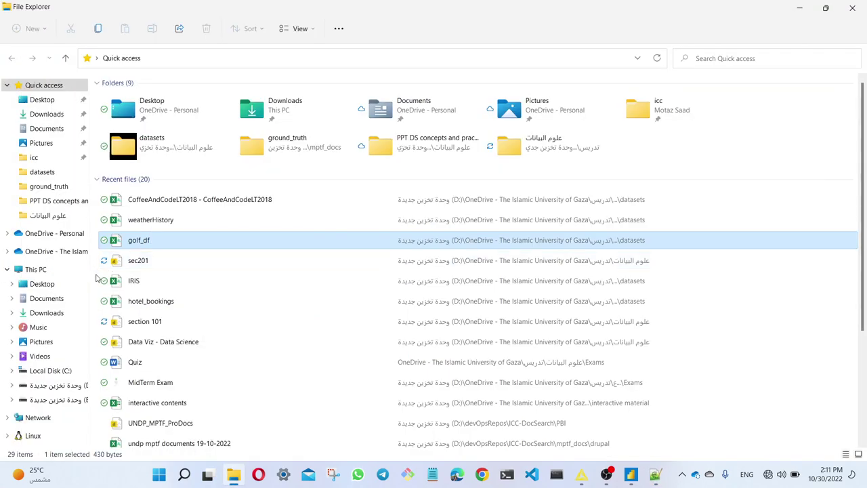
{"action": "left_click", "coordinate": [631, 474]}
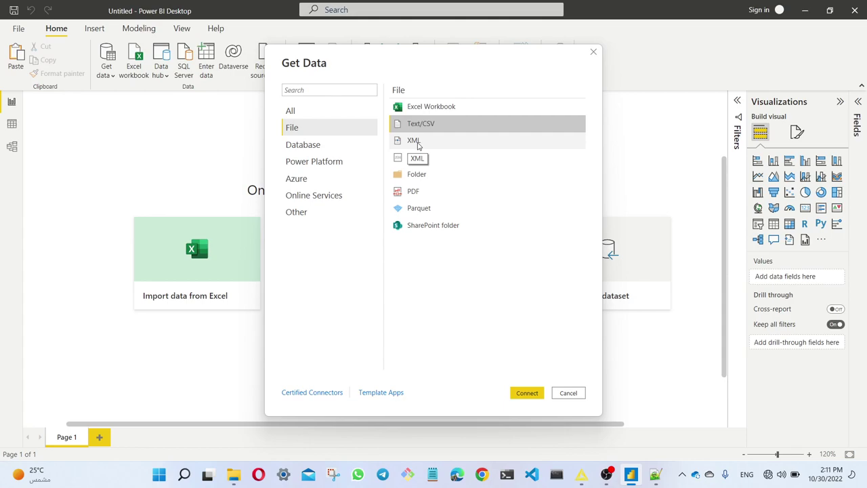
{"action": "left_click", "coordinate": [416, 160]}
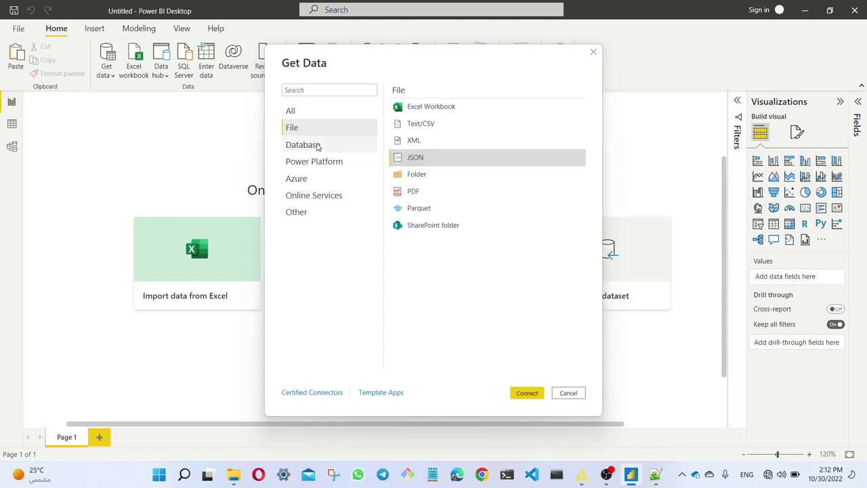
Browse the database sources, including Access, Oracle, IBM Db2, MySQL and PostgreSQL, through to the end of the list
{"action": "left_click", "coordinate": [307, 144]}
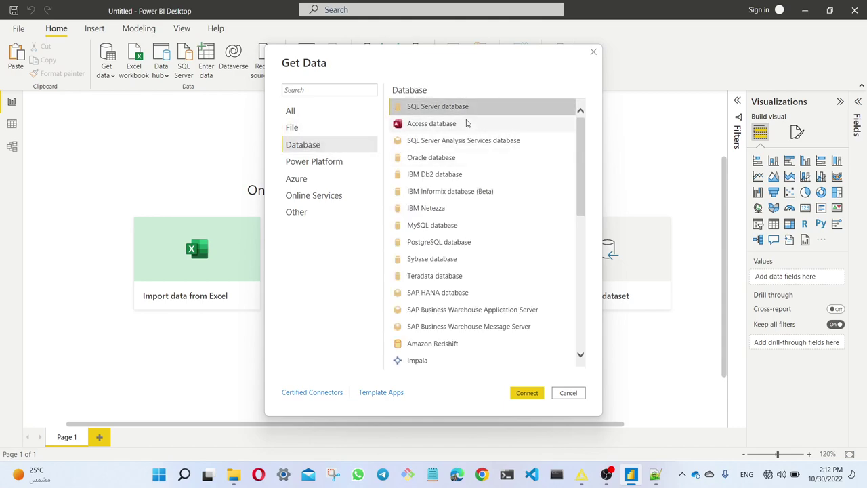
{"action": "left_click", "coordinate": [467, 124]}
{"action": "left_click", "coordinate": [457, 158]}
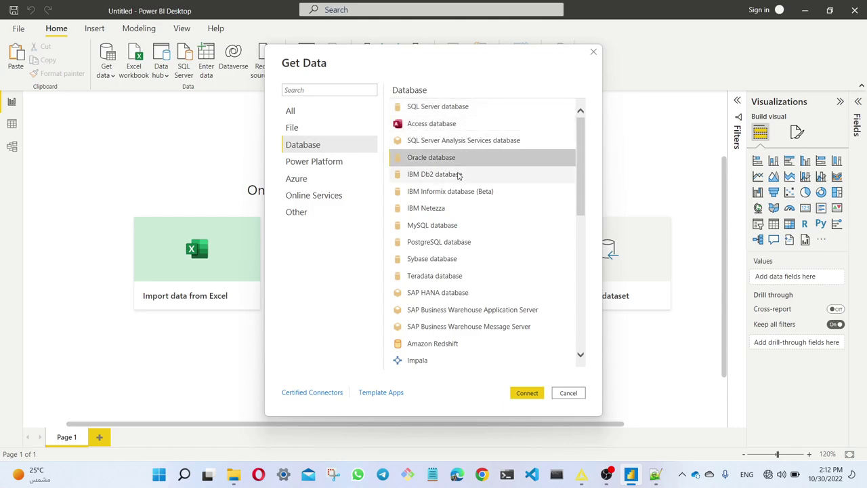
{"action": "left_click", "coordinate": [457, 176]}
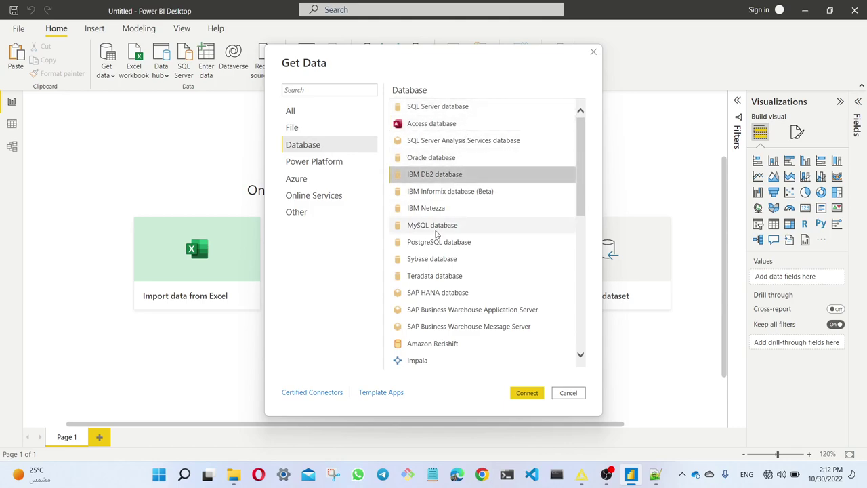
{"action": "left_click", "coordinate": [437, 229]}
{"action": "left_click", "coordinate": [436, 245]}
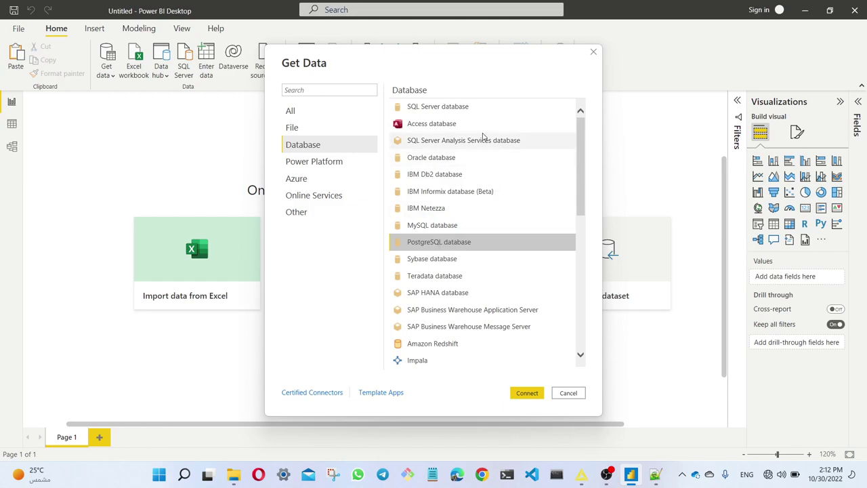
{"action": "scroll", "coordinate": [472, 162], "scroll_direction": "down", "scroll_amount": 5}
{"action": "scroll", "coordinate": [472, 163], "scroll_direction": "down", "scroll_amount": 3}
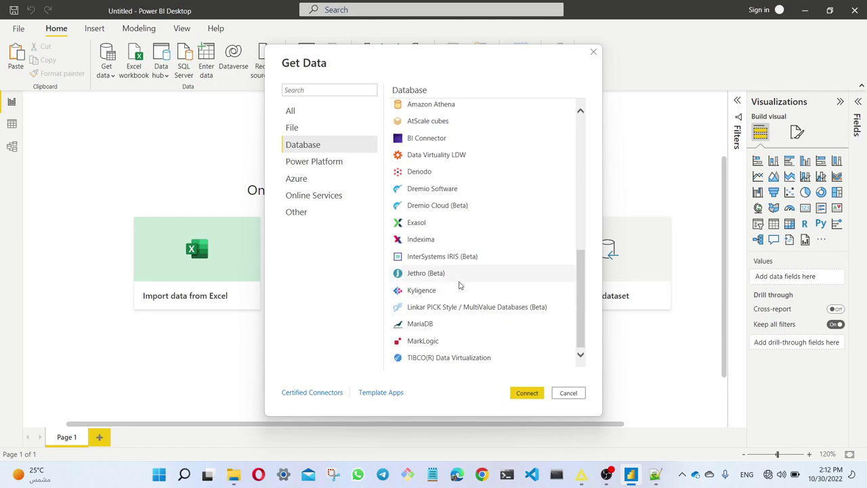
Look back through the database sources to the start of the list and select IBM Netezza
{"action": "scroll", "coordinate": [459, 285], "scroll_direction": "up", "scroll_amount": 7}
{"action": "scroll", "coordinate": [458, 285], "scroll_direction": "up", "scroll_amount": 1}
{"action": "left_click", "coordinate": [435, 208]}
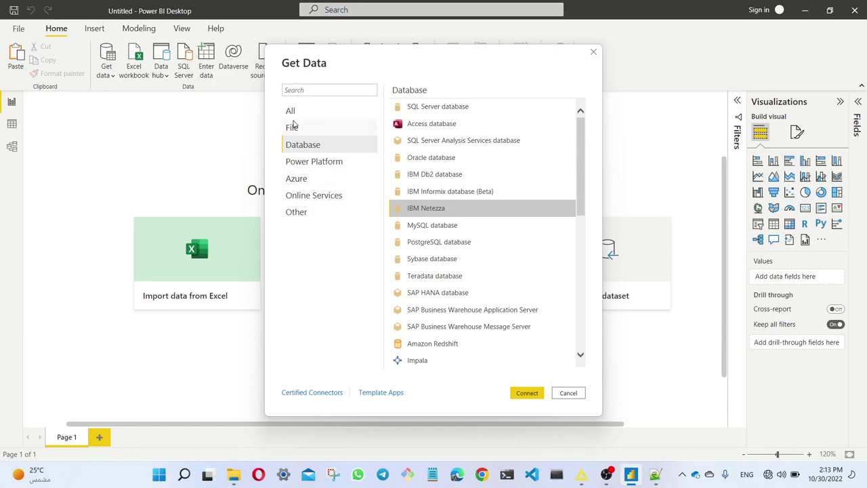
Choose Text/CSV as the file source and open the IRIS file from the datasets folder for preview
{"action": "left_click", "coordinate": [295, 125]}
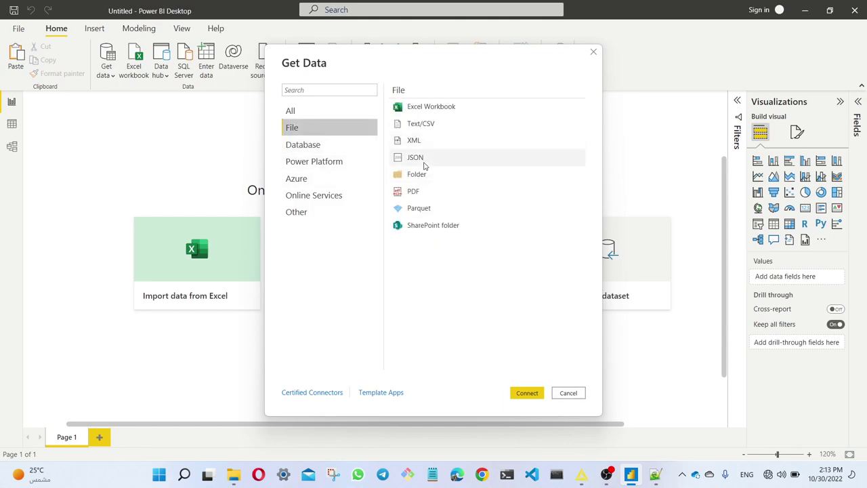
{"action": "left_click", "coordinate": [435, 124]}
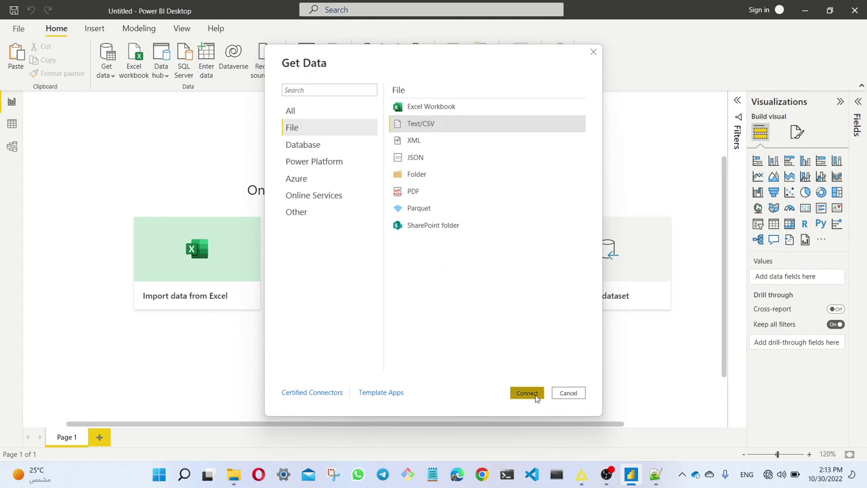
{"action": "left_click", "coordinate": [526, 393]}
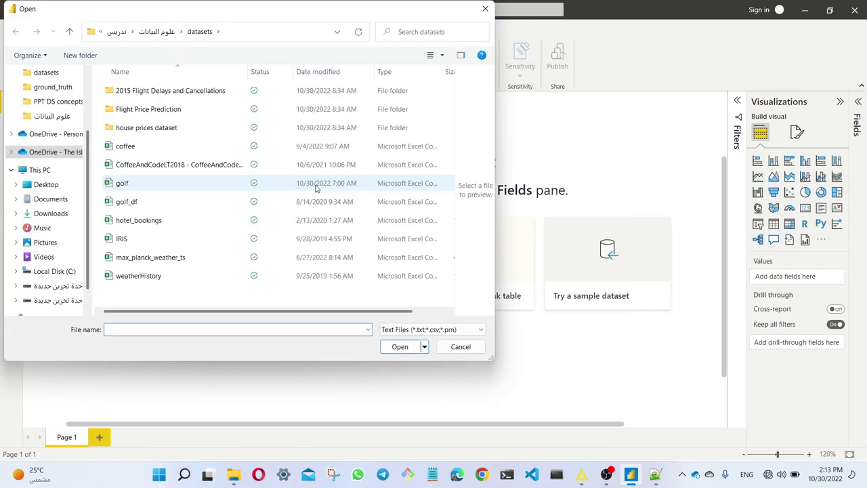
{"action": "left_click", "coordinate": [122, 238]}
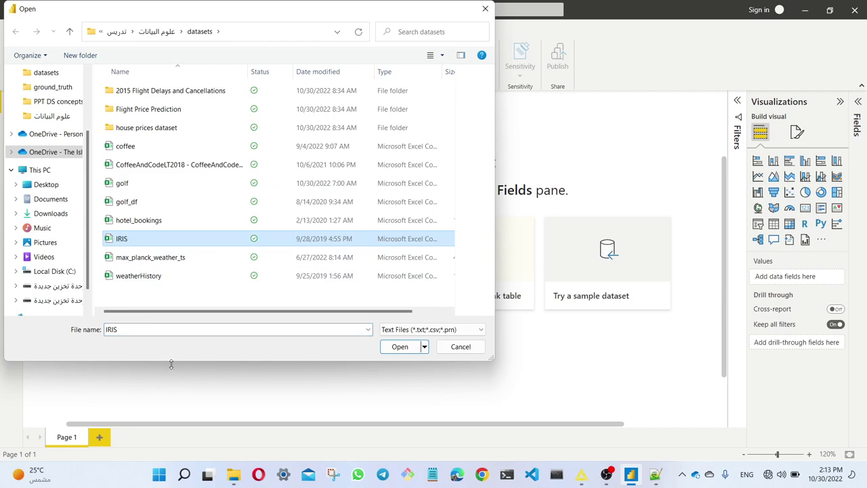
{"action": "left_click", "coordinate": [400, 346]}
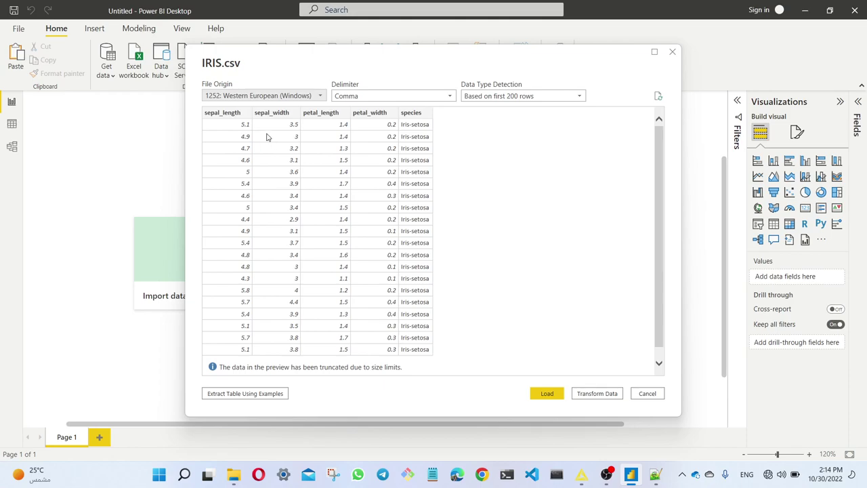
Examine the Delimiter, Data Type Detection and File Origin options for the IRIS.csv preview without changing them
{"action": "left_click", "coordinate": [369, 98]}
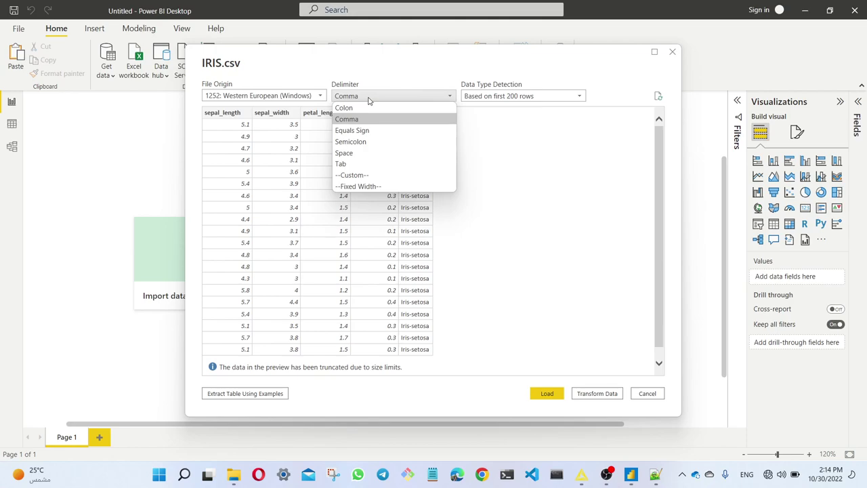
{"action": "left_click", "coordinate": [369, 99]}
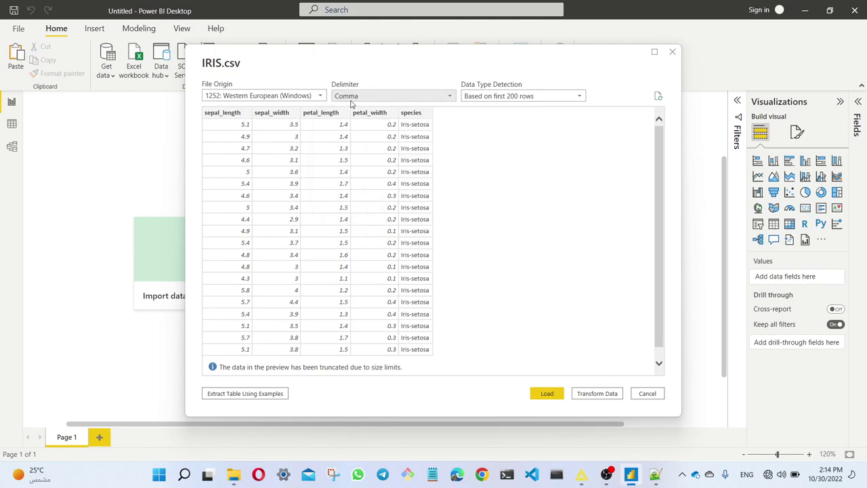
{"action": "left_click", "coordinate": [361, 99]}
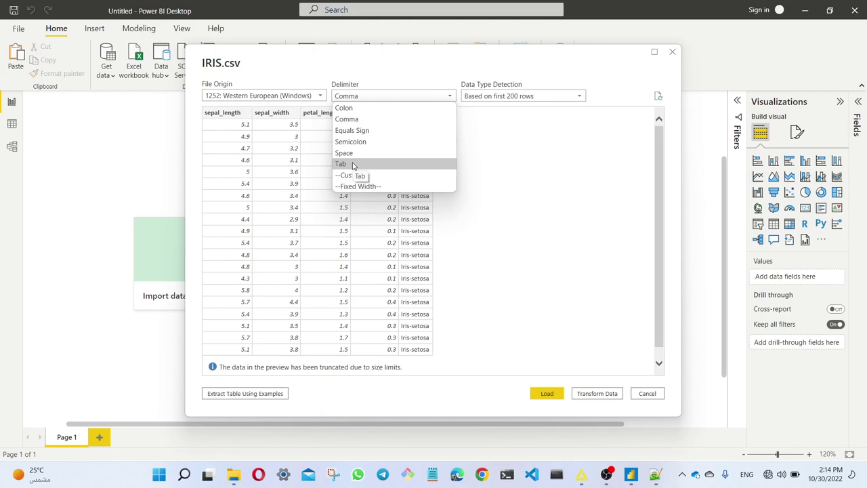
{"action": "left_click", "coordinate": [388, 61]}
{"action": "left_click", "coordinate": [563, 101]}
{"action": "left_click", "coordinate": [563, 100]}
{"action": "left_click", "coordinate": [257, 100]}
{"action": "left_click", "coordinate": [256, 100]}
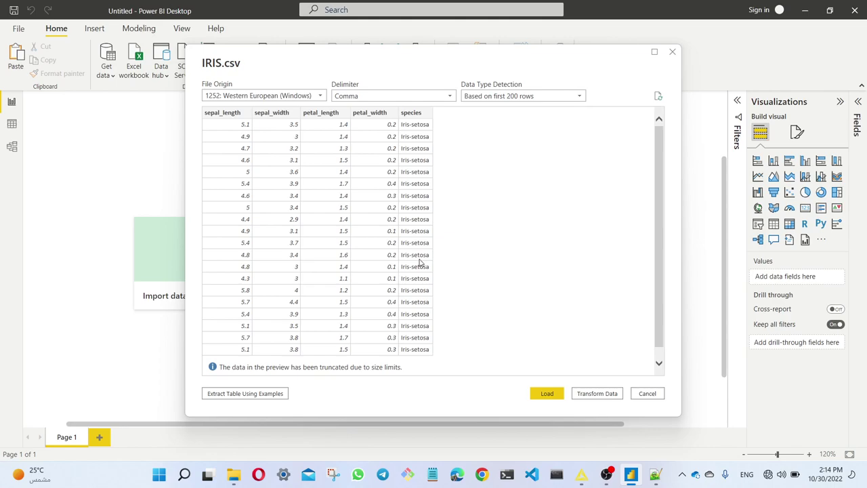
{"action": "left_click", "coordinate": [272, 95]}
{"action": "left_click", "coordinate": [272, 95]}
Load the IRIS data into the report and expand the IRIS table to list its fields
{"action": "left_click", "coordinate": [545, 395]}
{"action": "left_click", "coordinate": [547, 393]}
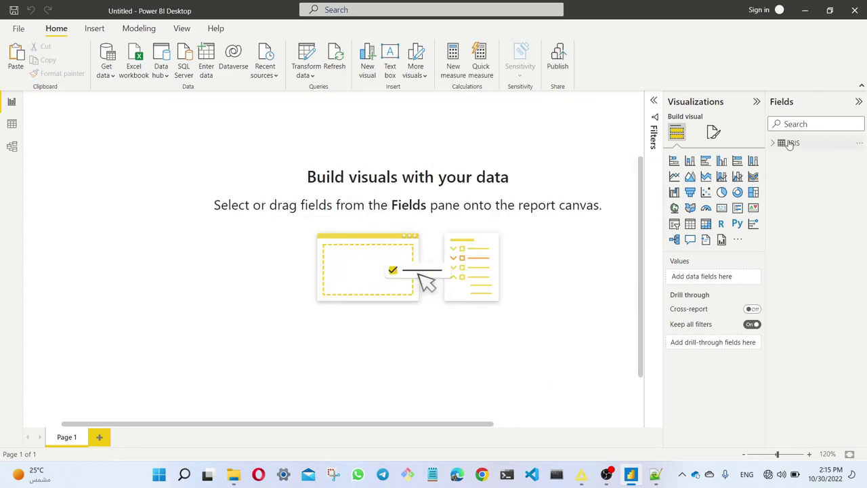
{"action": "left_click", "coordinate": [773, 144]}
{"action": "left_click", "coordinate": [773, 143]}
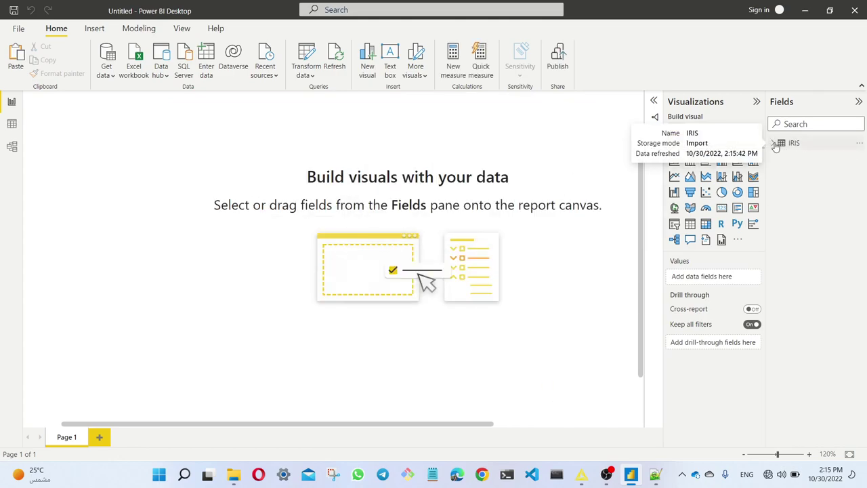
{"action": "left_click", "coordinate": [774, 143]}
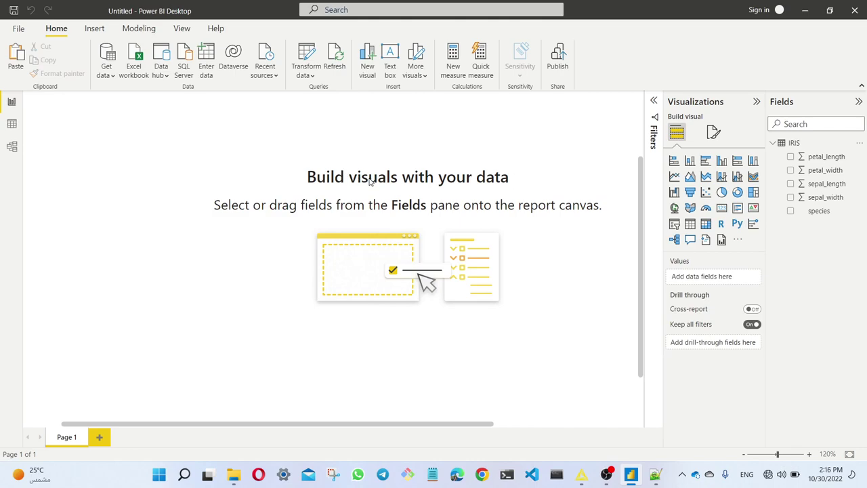
Examine the imported IRIS rows in Data view, including the different values in the species column
{"action": "left_click", "coordinate": [10, 127]}
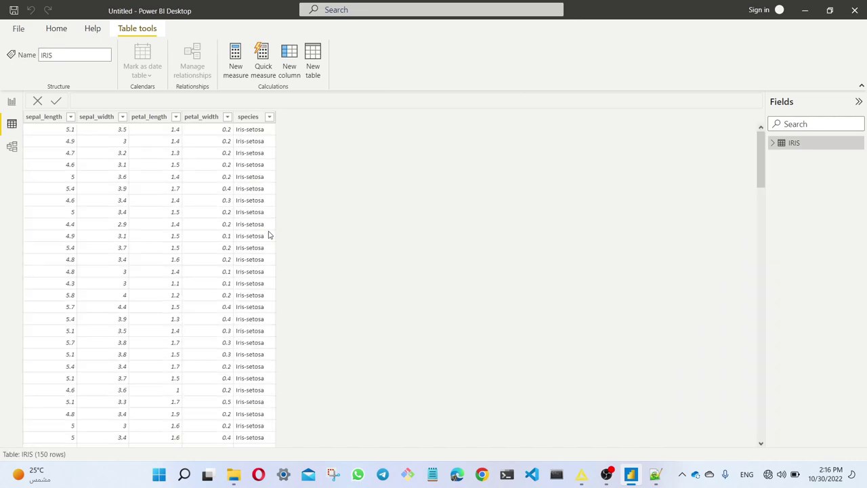
{"action": "scroll", "coordinate": [189, 228], "scroll_direction": "down", "scroll_amount": 7}
{"action": "scroll", "coordinate": [189, 229], "scroll_direction": "down", "scroll_amount": 20}
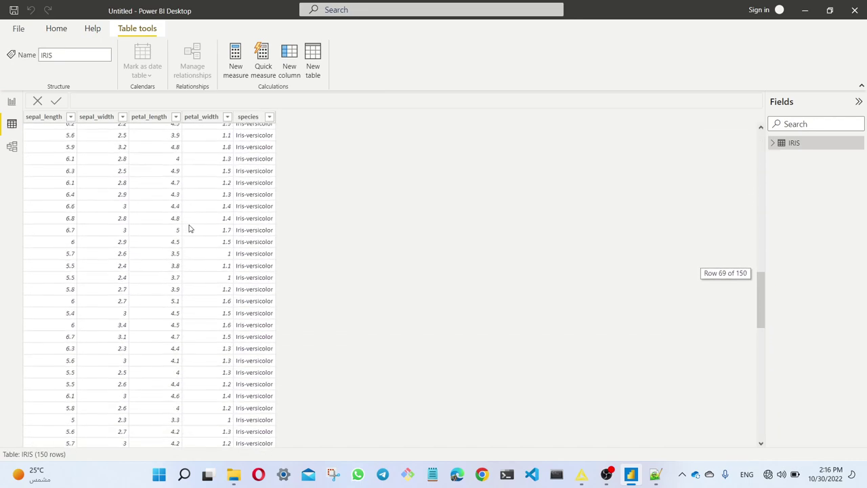
{"action": "scroll", "coordinate": [187, 226], "scroll_direction": "up", "scroll_amount": 10}
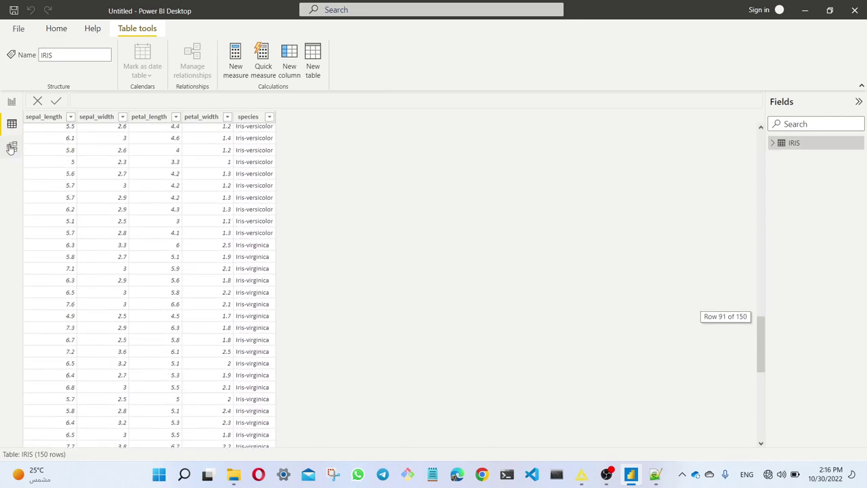
Inspect the IRIS table in Model view, check the species field against its data column, and return to Report view
{"action": "left_click", "coordinate": [11, 146]}
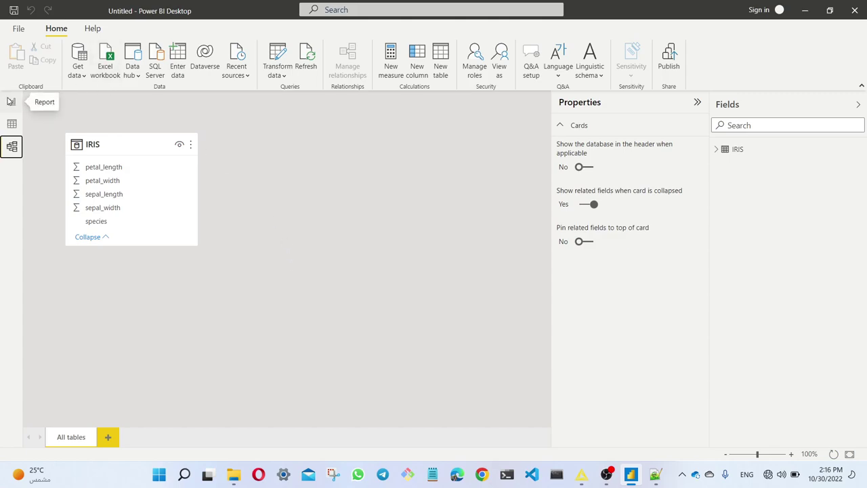
{"action": "left_click", "coordinate": [11, 101]}
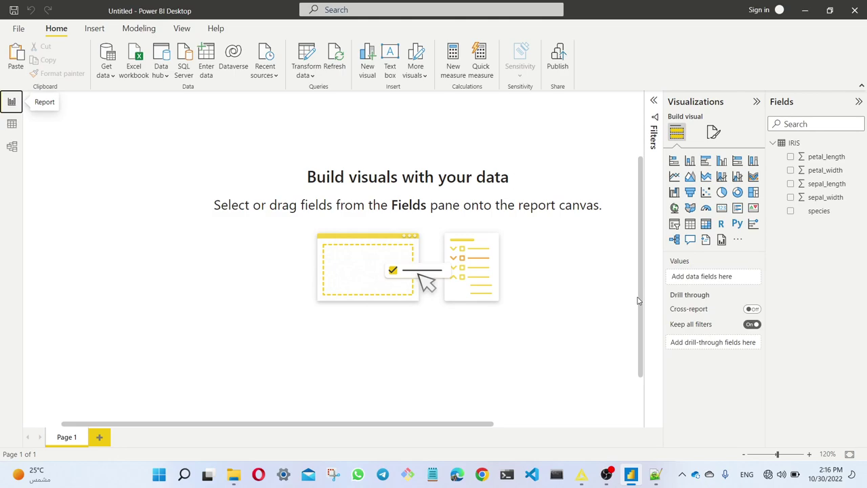
{"action": "left_click", "coordinate": [818, 210]}
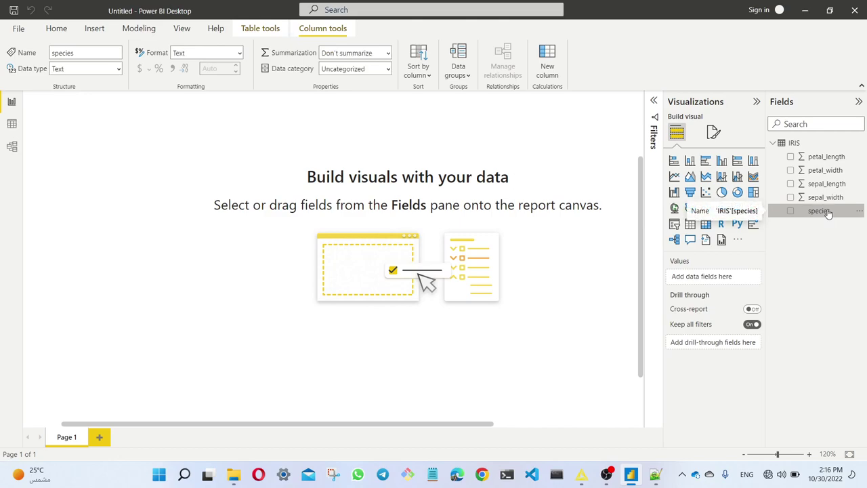
{"action": "left_click", "coordinate": [11, 123]}
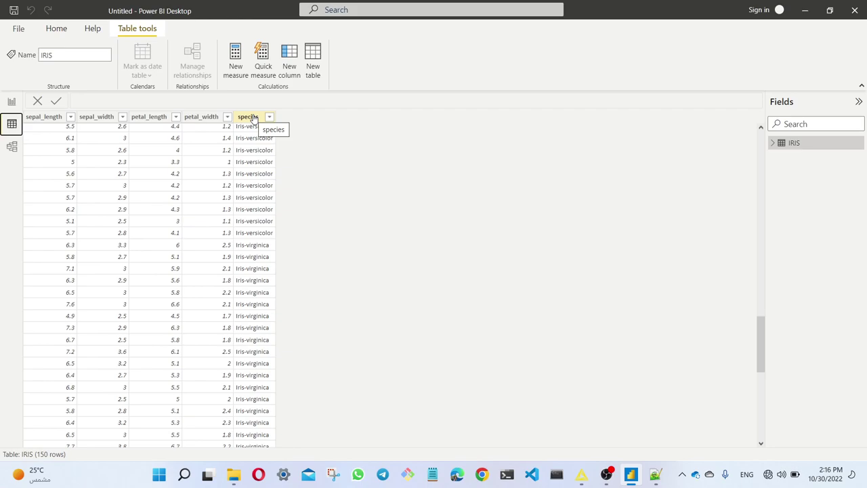
{"action": "left_click", "coordinate": [9, 101]}
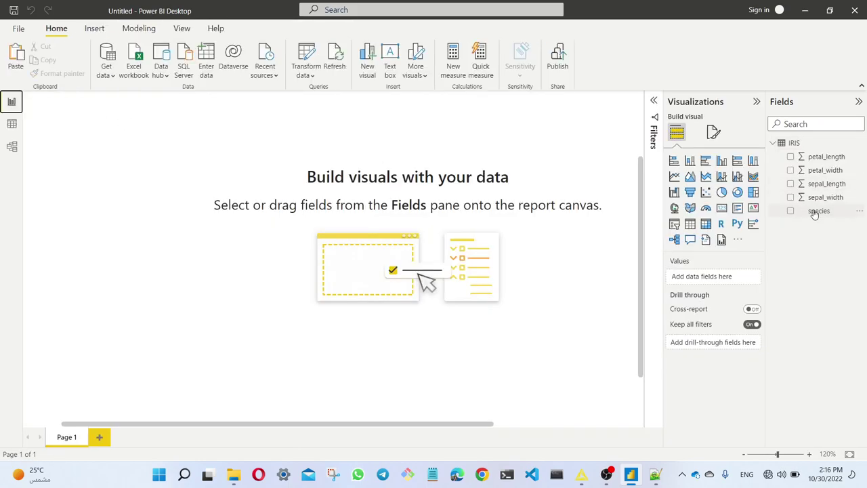
Build a table visual on the report page with the species field and a second species column summarized as Count
{"action": "left_click_drag", "start_coordinate": [815, 213], "coordinate": [108, 128]}
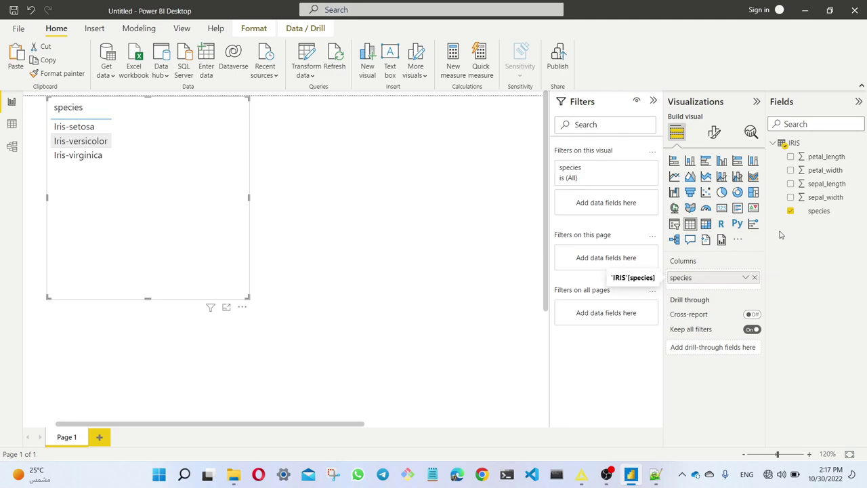
{"action": "left_click_drag", "start_coordinate": [815, 216], "coordinate": [720, 291]}
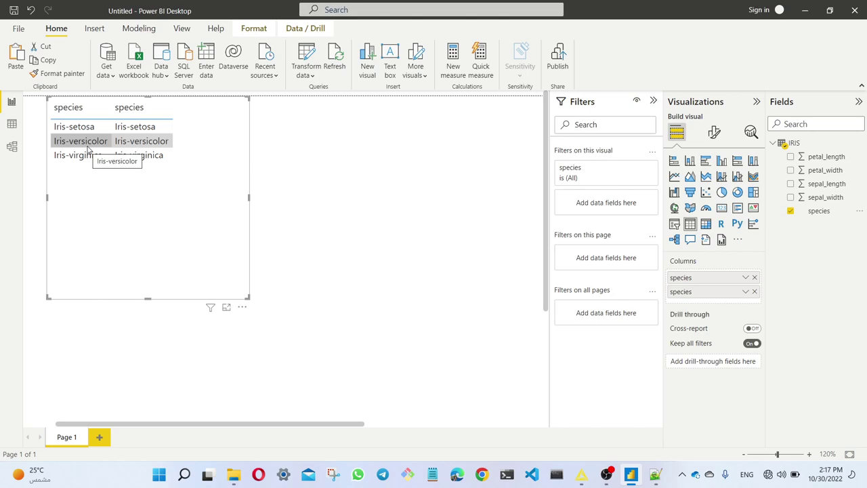
{"action": "left_click", "coordinate": [745, 291]}
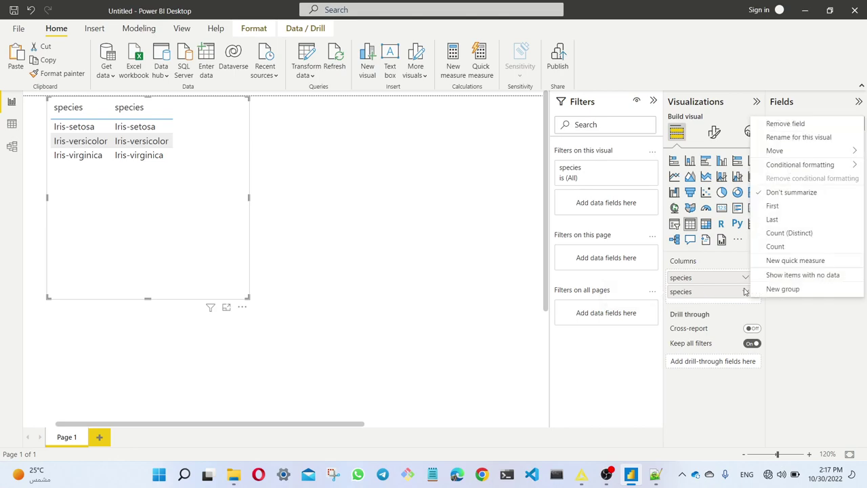
{"action": "left_click", "coordinate": [791, 248]}
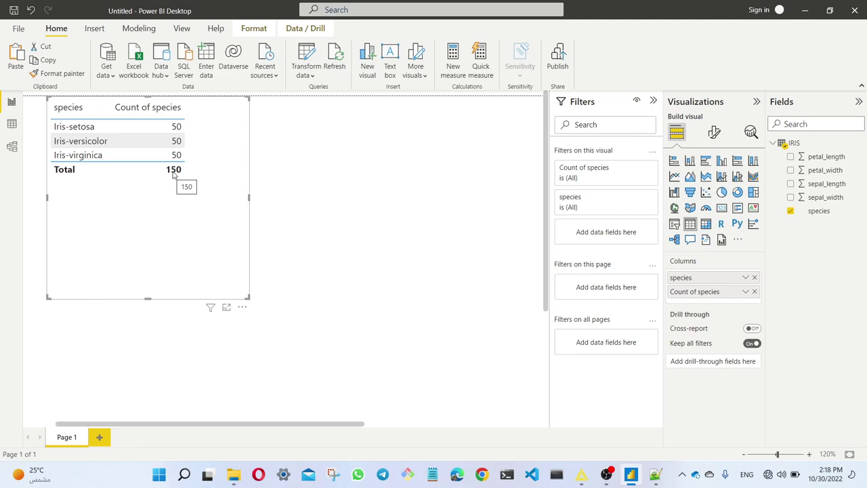
Add a second, empty table visual to the page and place it beside the first table
{"action": "left_click", "coordinate": [413, 194]}
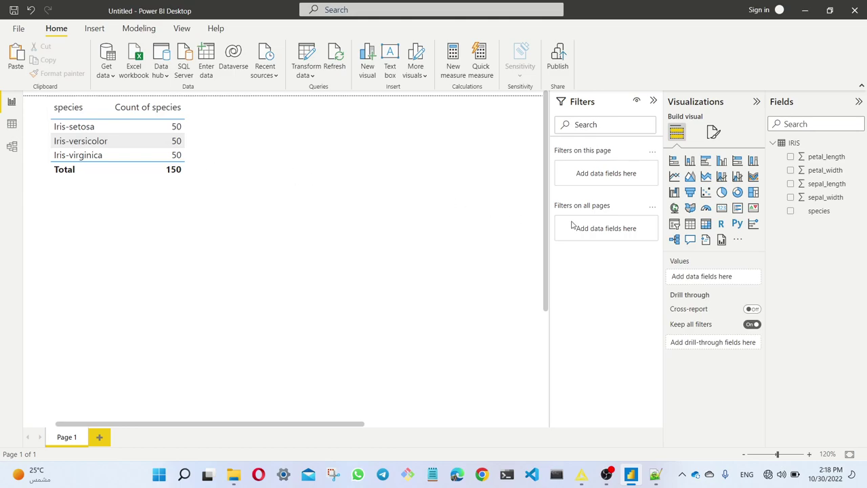
{"action": "left_click", "coordinate": [690, 224]}
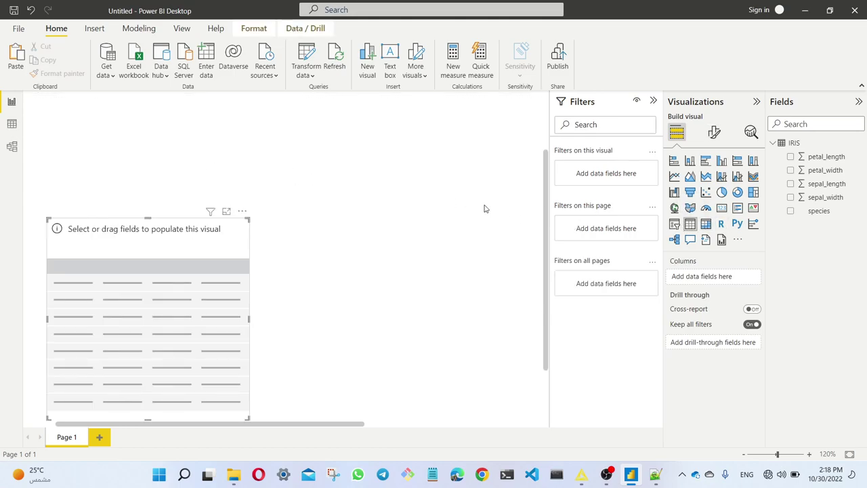
{"action": "left_click_drag", "start_coordinate": [210, 238], "coordinate": [355, 153]}
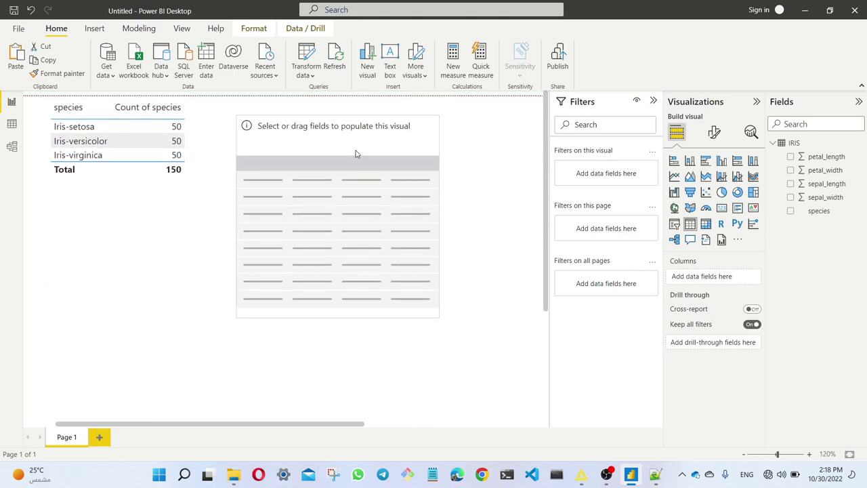
Fill the second table with the species field and another species column summarized as Count
{"action": "left_click_drag", "start_coordinate": [819, 211], "coordinate": [719, 272]}
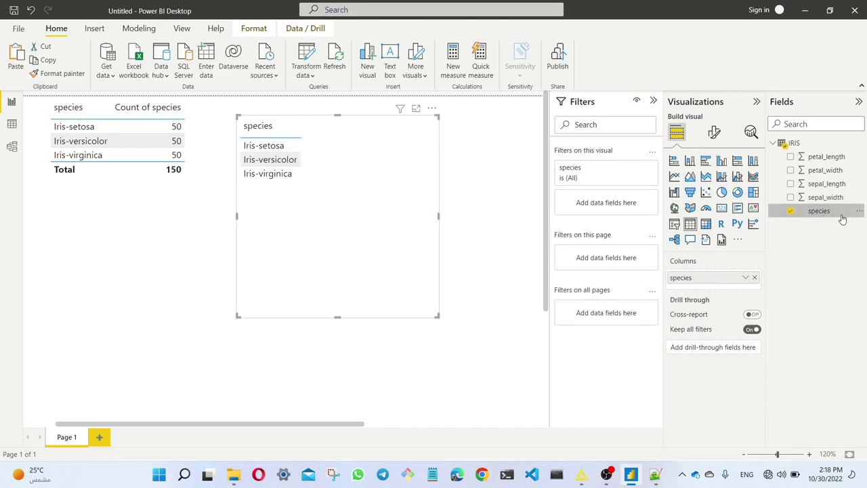
{"action": "left_click_drag", "start_coordinate": [821, 215], "coordinate": [741, 294]}
{"action": "left_click", "coordinate": [745, 291]}
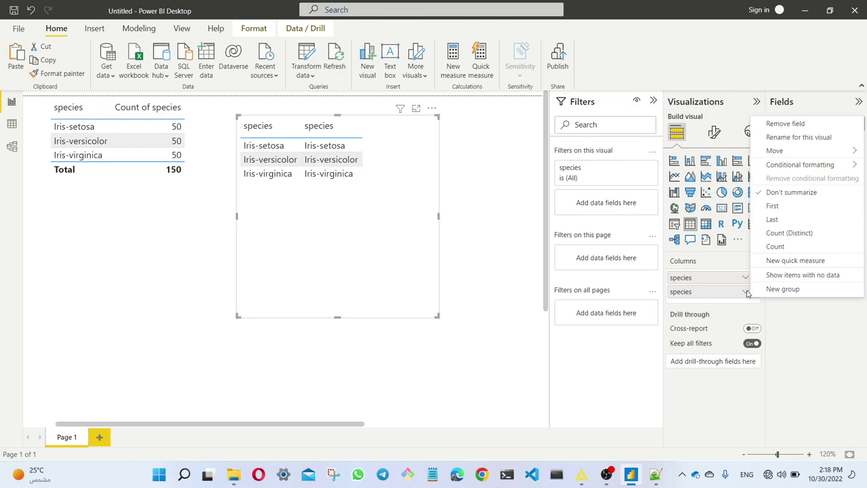
{"action": "left_click", "coordinate": [772, 246]}
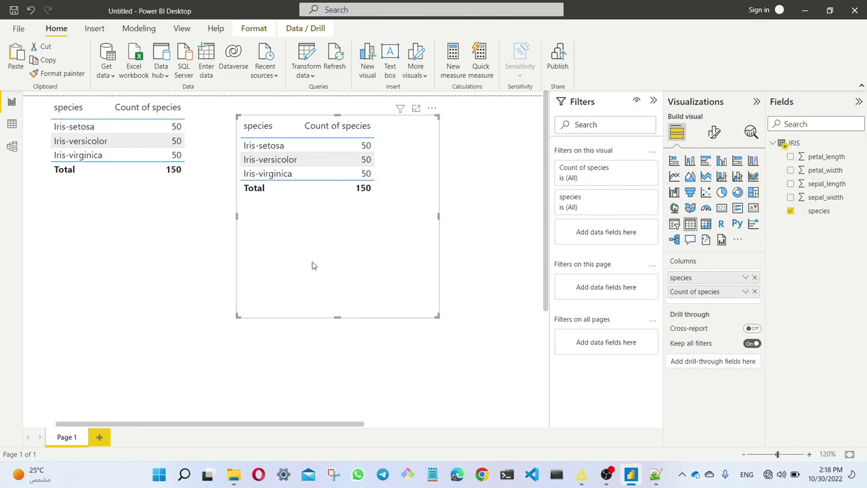
Shrink the second table's frame to fit its contents and move the table farther away from the first one
{"action": "left_click_drag", "start_coordinate": [350, 243], "coordinate": [336, 230]}
{"action": "left_click_drag", "start_coordinate": [327, 303], "coordinate": [320, 231]}
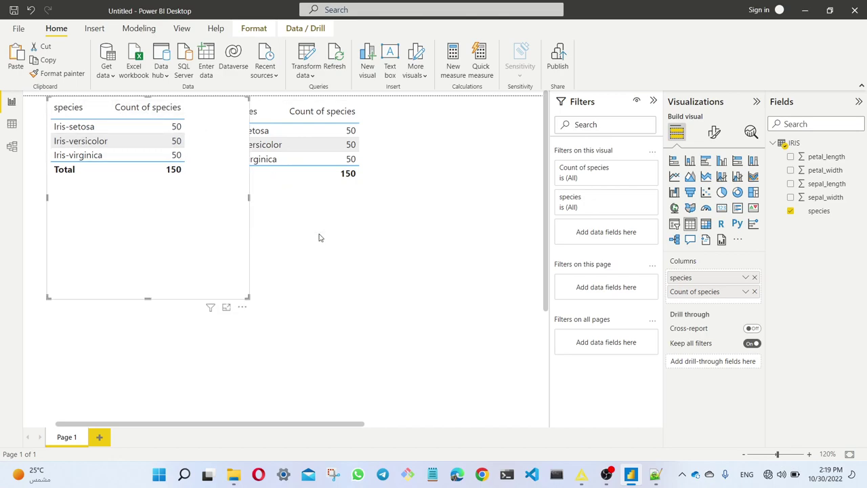
{"action": "left_click_drag", "start_coordinate": [324, 230], "coordinate": [320, 183]}
{"action": "left_click_drag", "start_coordinate": [424, 141], "coordinate": [371, 141]}
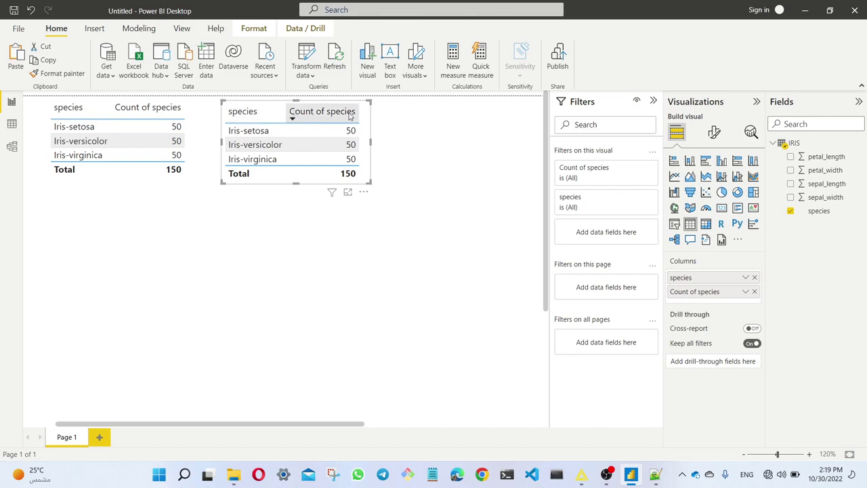
{"action": "left_click_drag", "start_coordinate": [367, 124], "coordinate": [502, 127]}
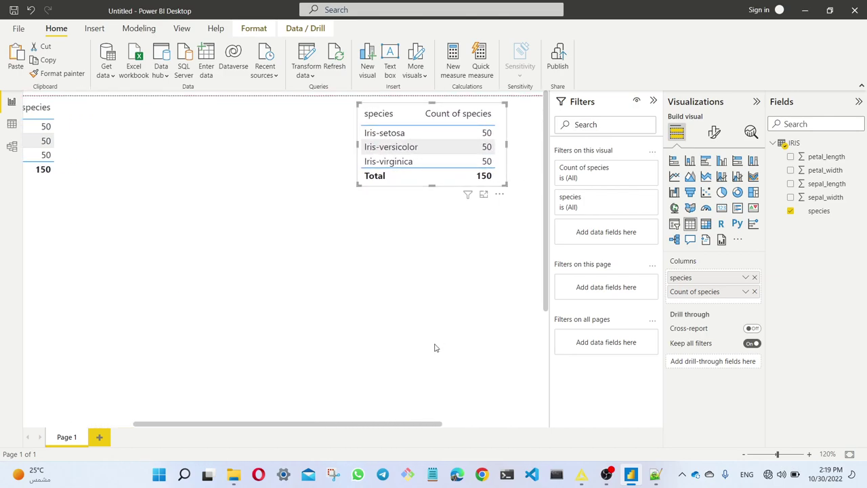
{"action": "left_click_drag", "start_coordinate": [427, 422], "coordinate": [373, 421]}
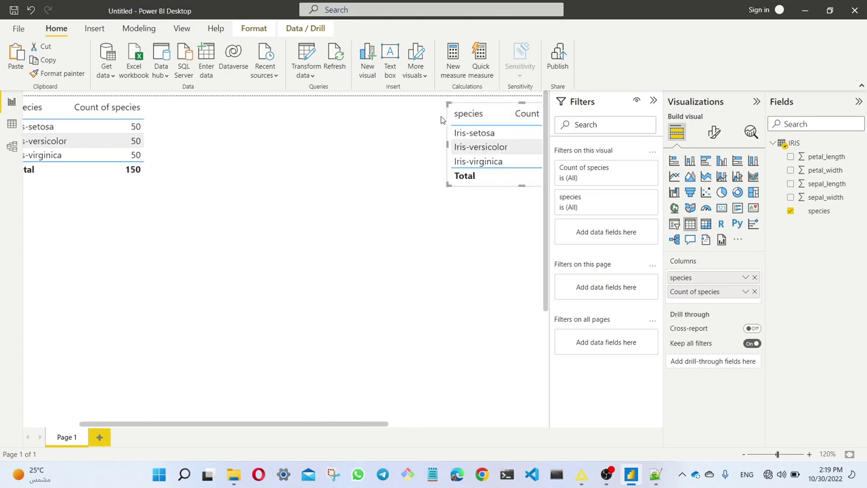
Move the second table along the page's upper edge closer to the first, and place the first table in the page's upper-left corner
{"action": "left_click_drag", "start_coordinate": [443, 119], "coordinate": [342, 112]}
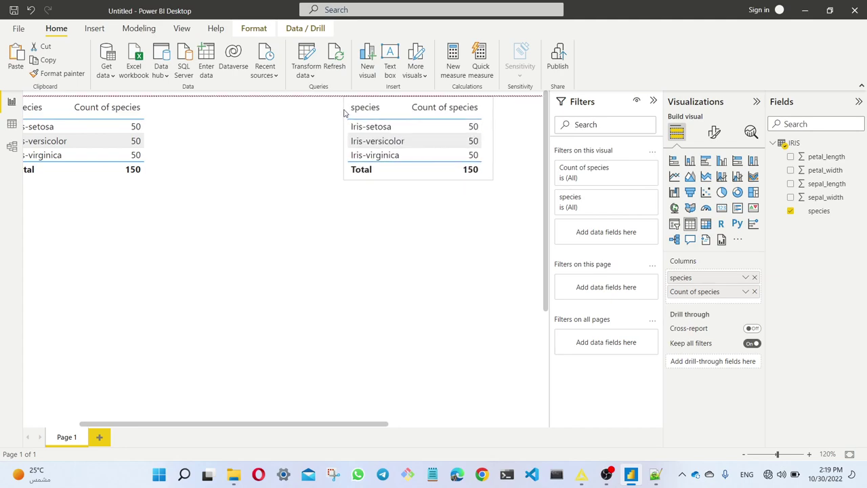
{"action": "left_click_drag", "start_coordinate": [293, 424], "coordinate": [246, 416]}
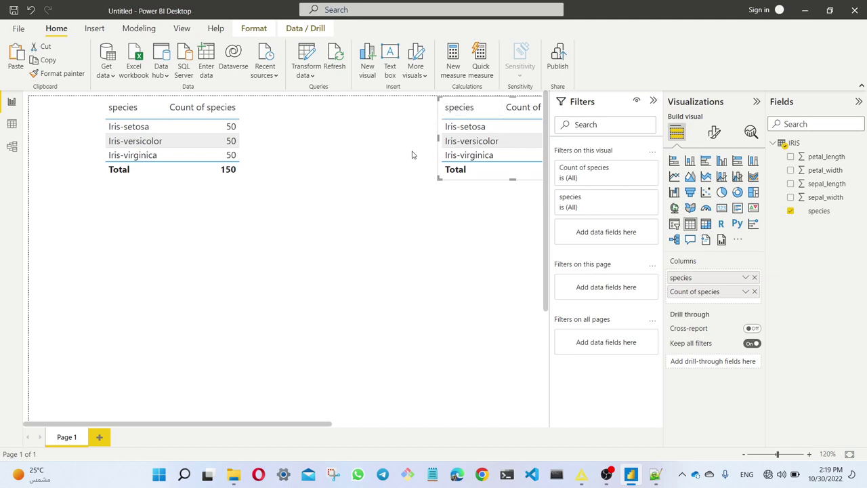
{"action": "left_click_drag", "start_coordinate": [507, 180], "coordinate": [437, 183]}
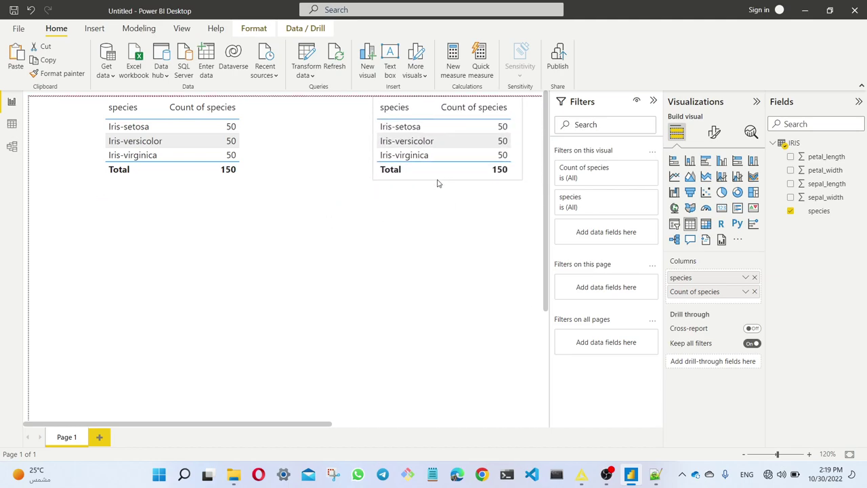
{"action": "left_click_drag", "start_coordinate": [174, 170], "coordinate": [97, 164]}
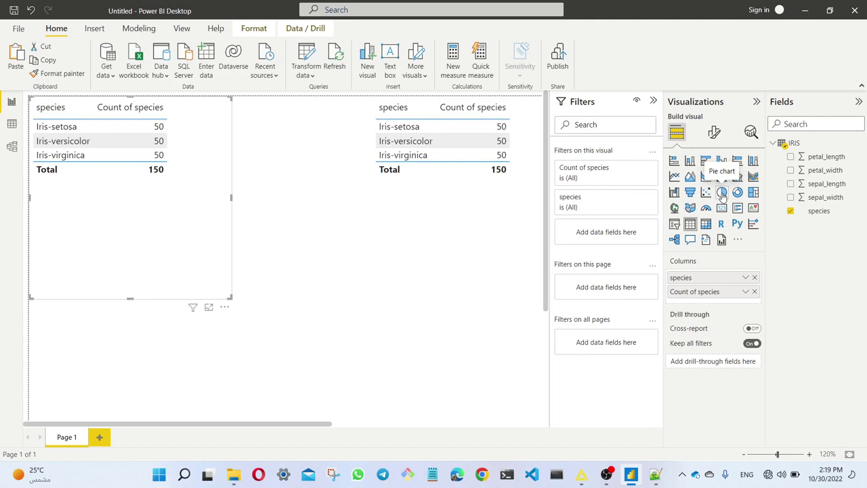
Convert the first table into a pie chart, and make its frame wider and slightly shorter so the species legend fits
{"action": "left_click", "coordinate": [721, 193]}
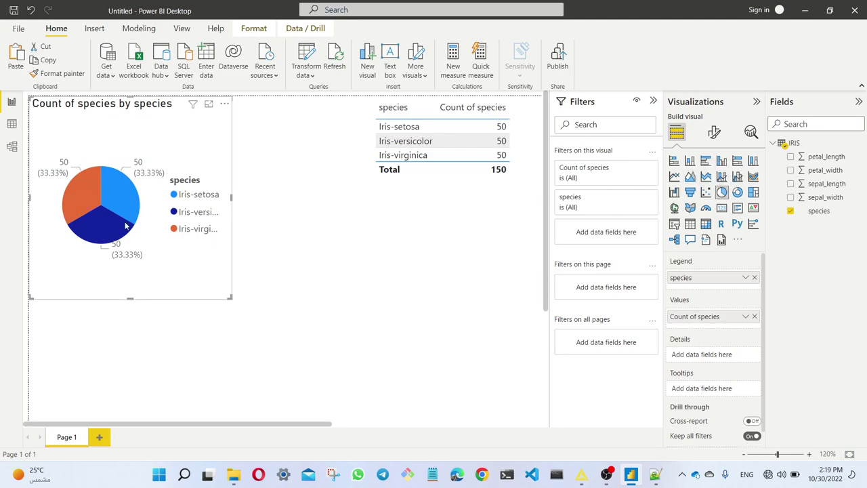
{"action": "mouse_move", "coordinate": [99, 213]}
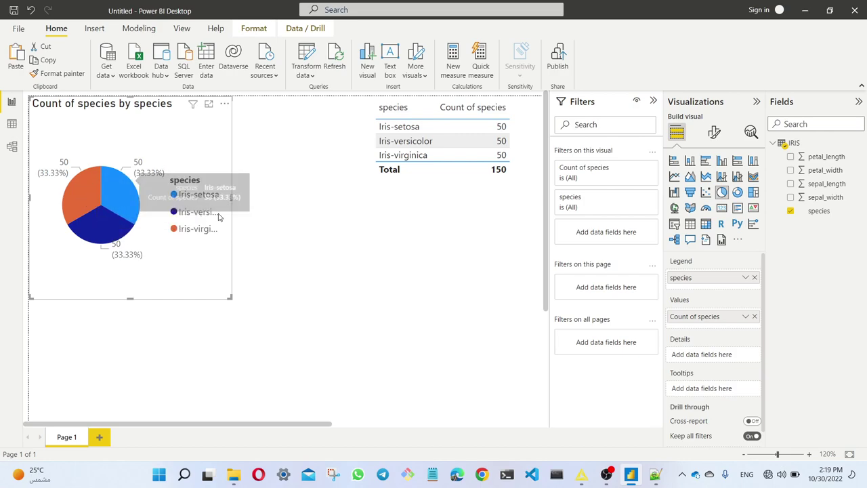
{"action": "left_click_drag", "start_coordinate": [230, 196], "coordinate": [267, 197]}
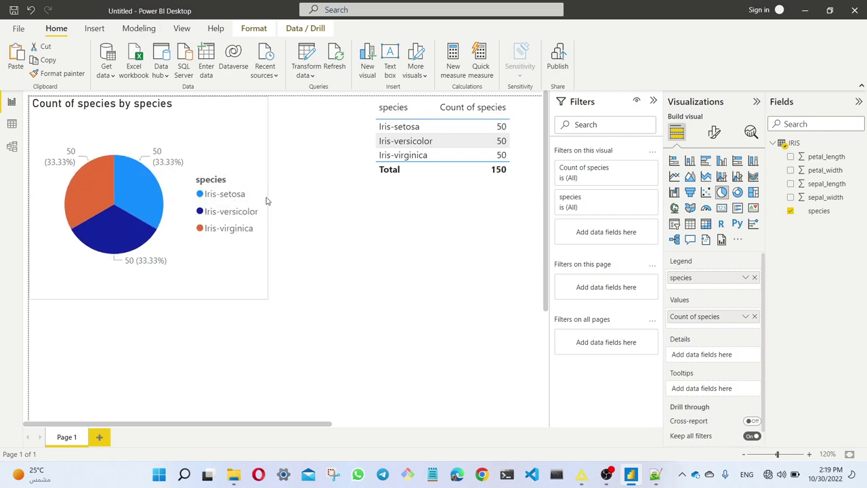
{"action": "left_click_drag", "start_coordinate": [144, 302], "coordinate": [147, 276]}
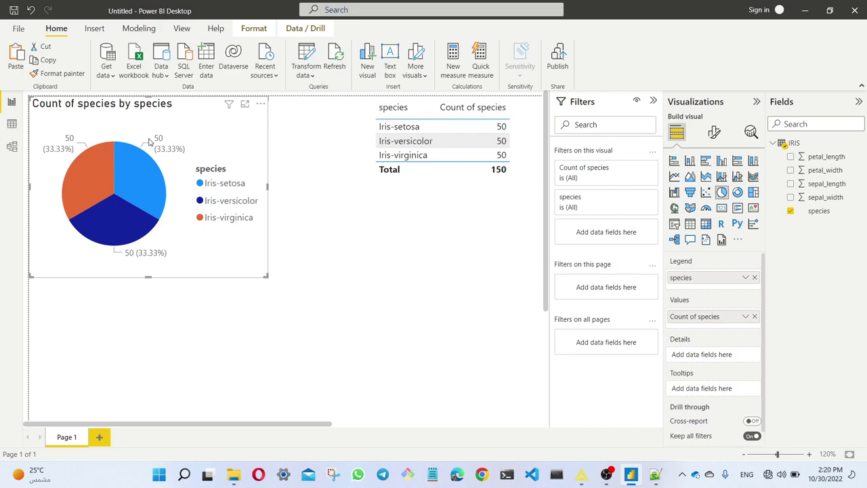
Change the pie chart of species counts into a donut chart and deselect it
{"action": "left_click", "coordinate": [737, 193]}
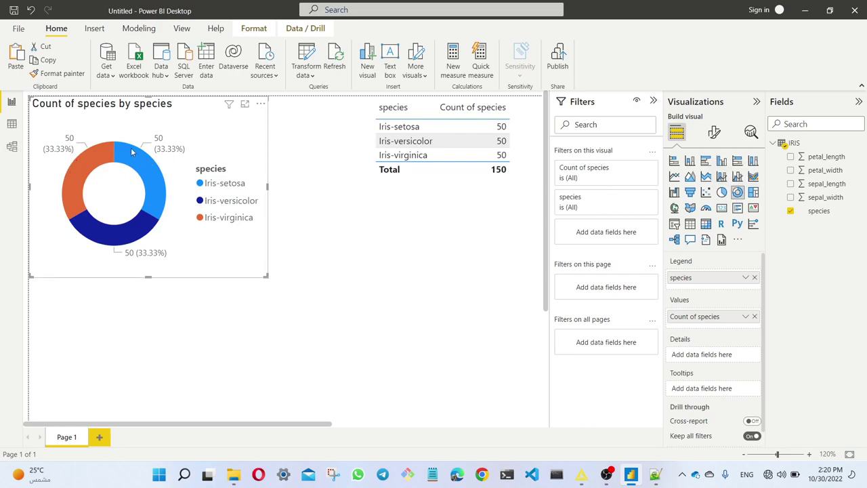
{"action": "mouse_move", "coordinate": [86, 164]}
{"action": "left_click", "coordinate": [359, 243]}
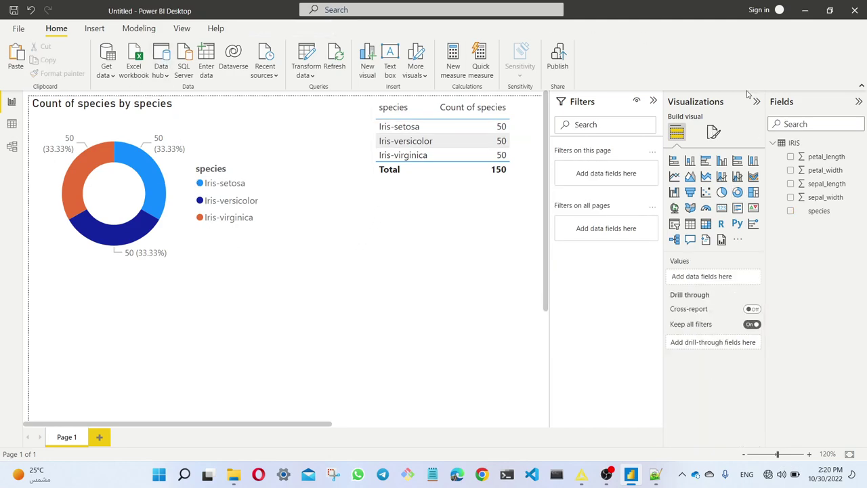
Add a small card visual below the donut chart with the species field summarized as Count, tall enough to fit its label
{"action": "left_click", "coordinate": [722, 210]}
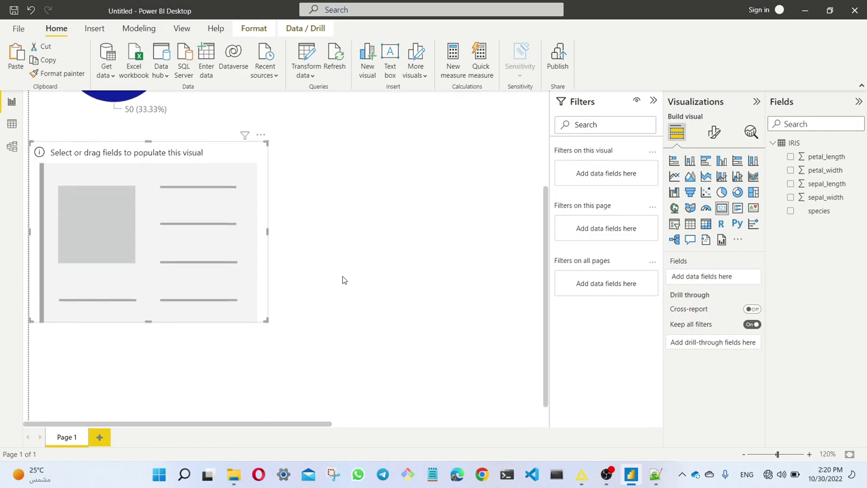
{"action": "left_click_drag", "start_coordinate": [268, 319], "coordinate": [181, 201]}
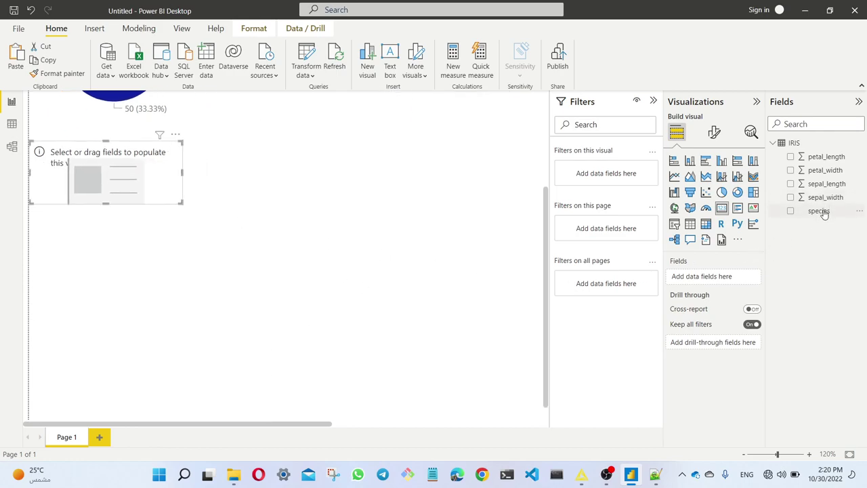
{"action": "left_click_drag", "start_coordinate": [823, 214], "coordinate": [729, 283]}
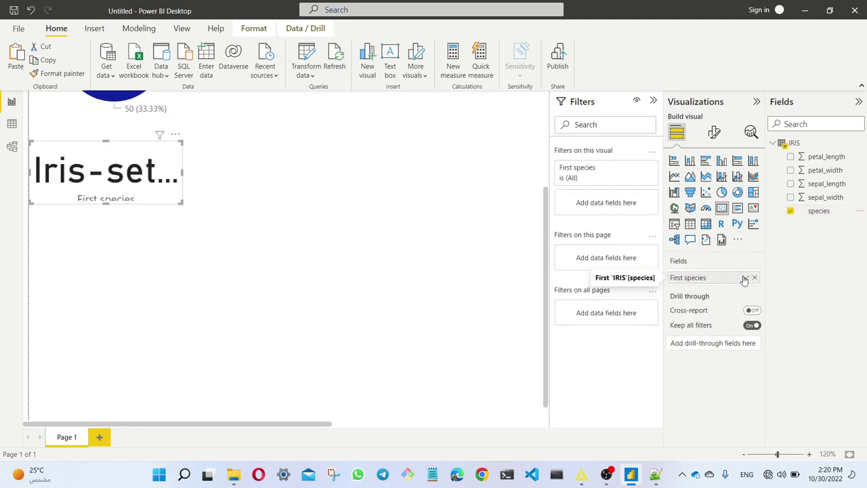
{"action": "left_click", "coordinate": [744, 279]}
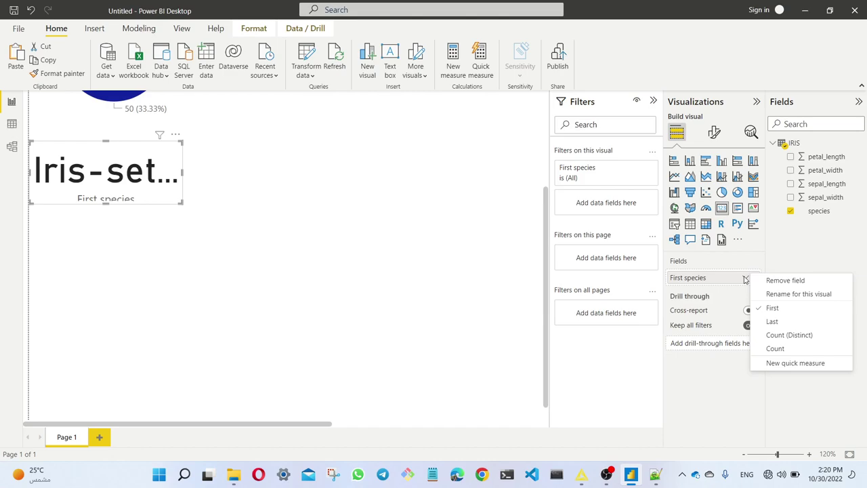
{"action": "left_click", "coordinate": [776, 348]}
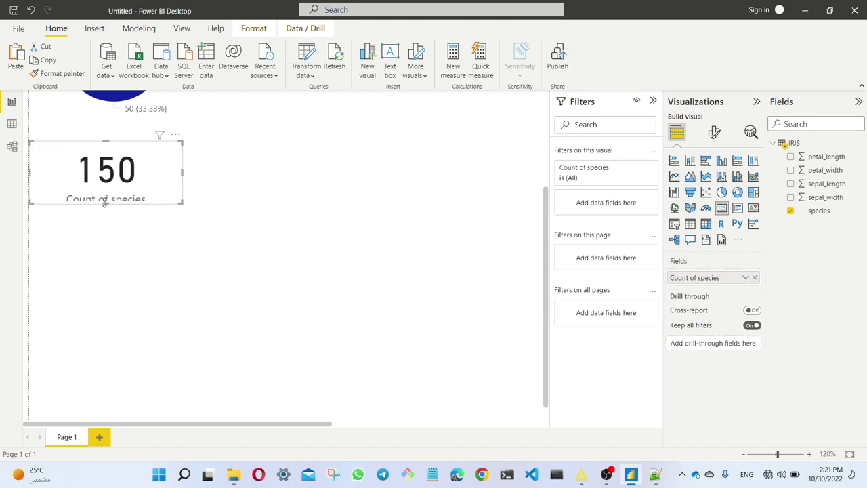
{"action": "left_click_drag", "start_coordinate": [105, 203], "coordinate": [106, 222]}
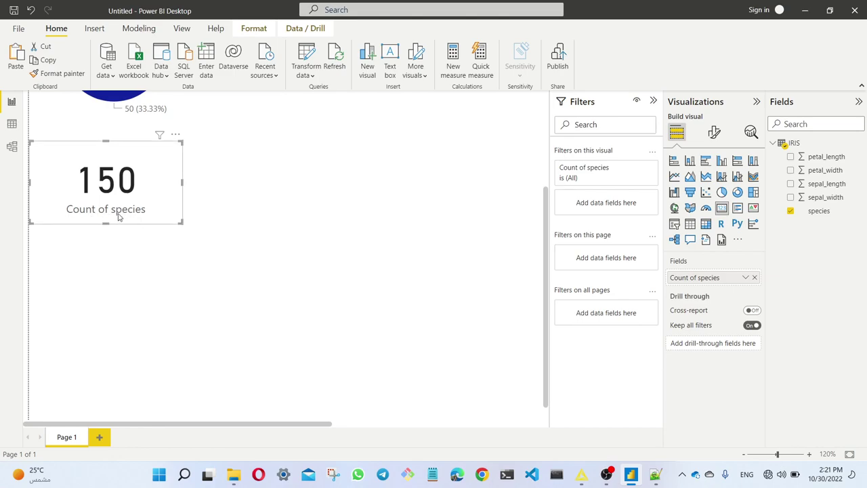
Turn off the category label of the species count card
{"action": "left_click", "coordinate": [712, 132]}
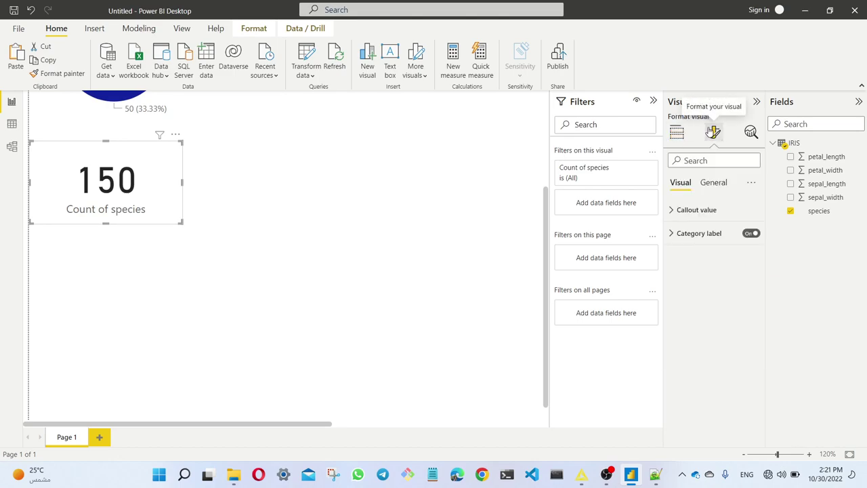
{"action": "left_click", "coordinate": [750, 234]}
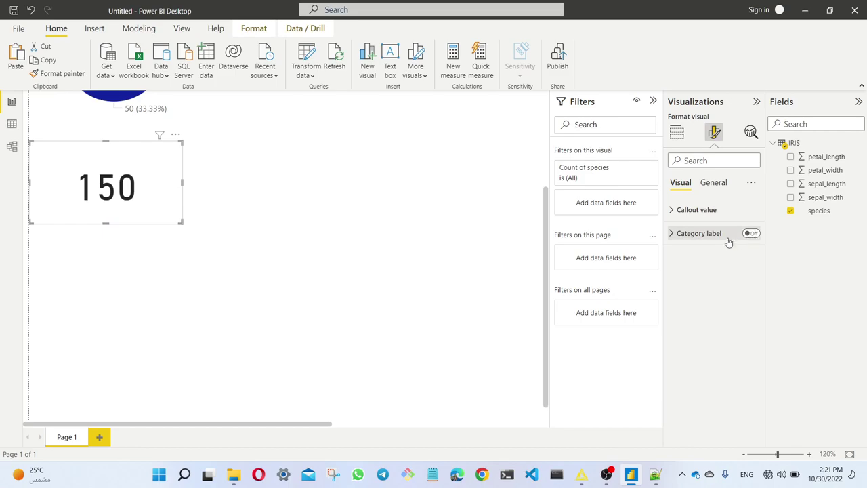
{"action": "left_click", "coordinate": [672, 235]}
{"action": "left_click", "coordinate": [672, 235]}
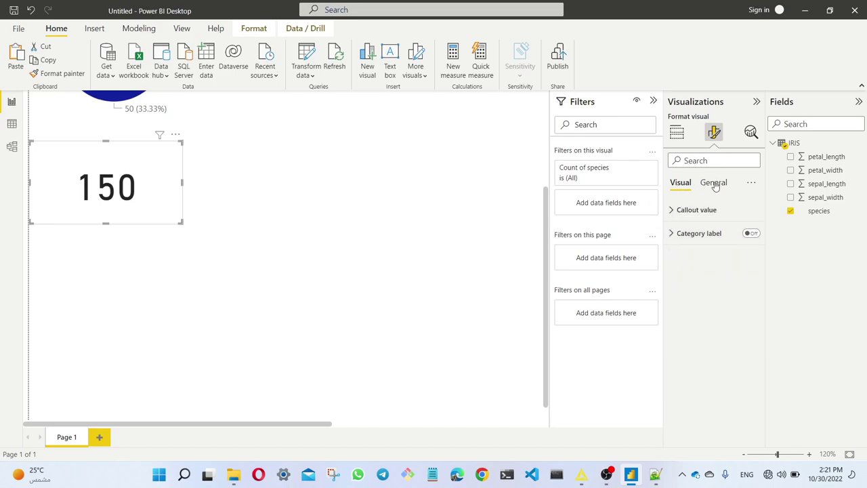
Set the font size of the card's callout value to 15
{"action": "left_click", "coordinate": [673, 211]}
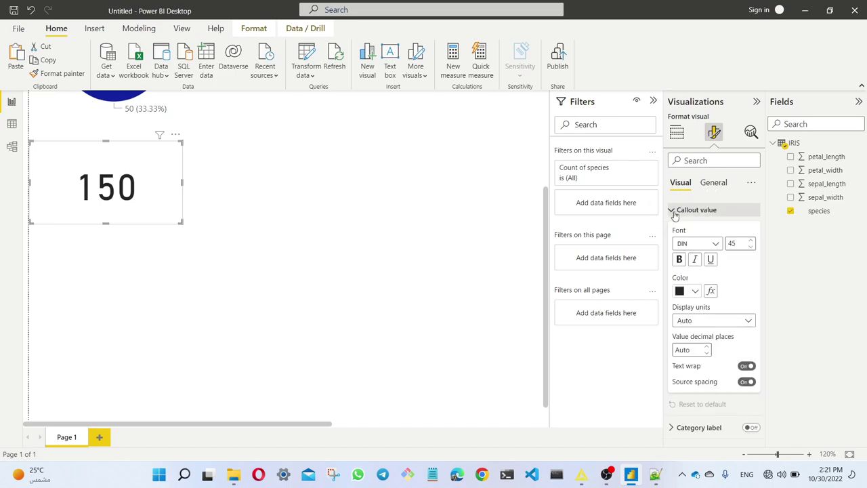
{"action": "left_click", "coordinate": [750, 247]}
{"action": "left_click", "coordinate": [750, 247]}
{"action": "left_click", "coordinate": [751, 247]}
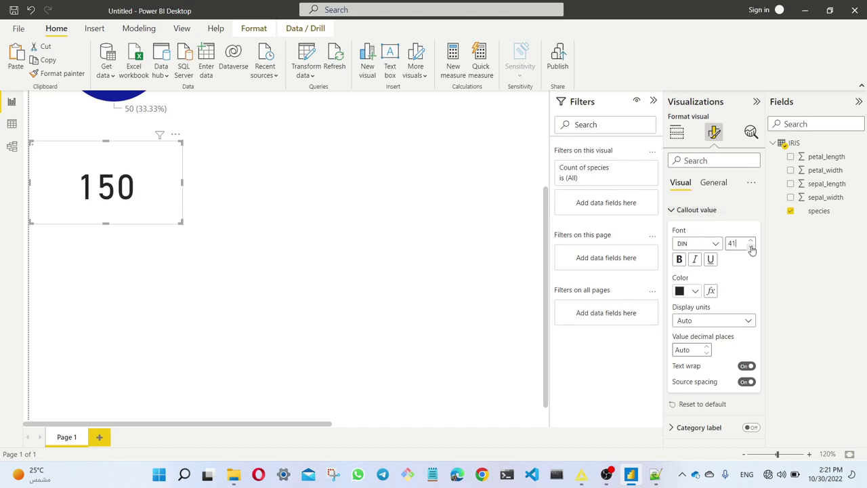
{"action": "double_click", "coordinate": [734, 245]}
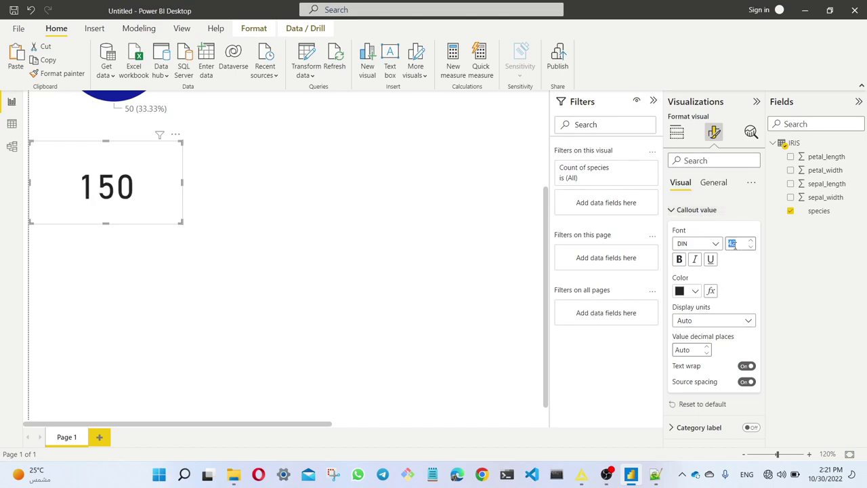
{"action": "type", "text": "15"}
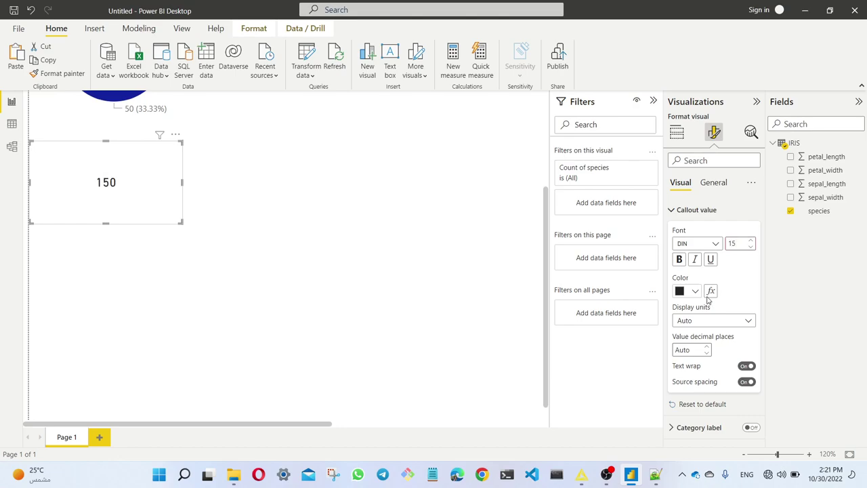
{"action": "left_click", "coordinate": [226, 256]}
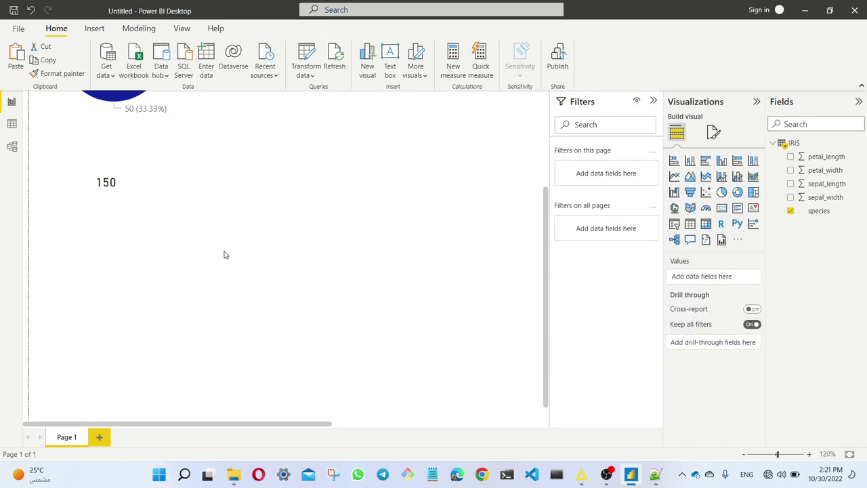
Shrink the card's frame tightly around its number and move the card into the centre of the donut chart
{"action": "left_click", "coordinate": [140, 201]}
{"action": "left_click_drag", "start_coordinate": [179, 223], "coordinate": [60, 158]}
{"action": "scroll", "coordinate": [215, 209], "scroll_direction": "up", "scroll_amount": 1}
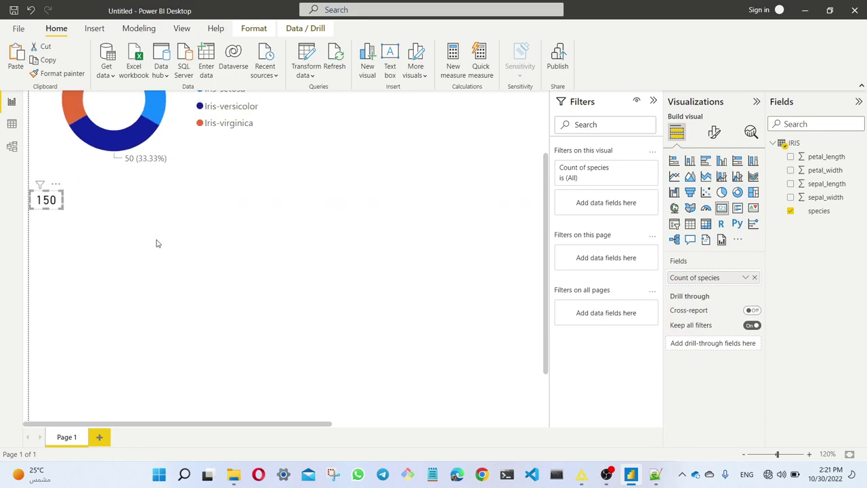
{"action": "scroll", "coordinate": [155, 242], "scroll_direction": "up", "scroll_amount": 3}
{"action": "left_click_drag", "start_coordinate": [52, 301], "coordinate": [112, 192]}
{"action": "left_click", "coordinate": [167, 325]}
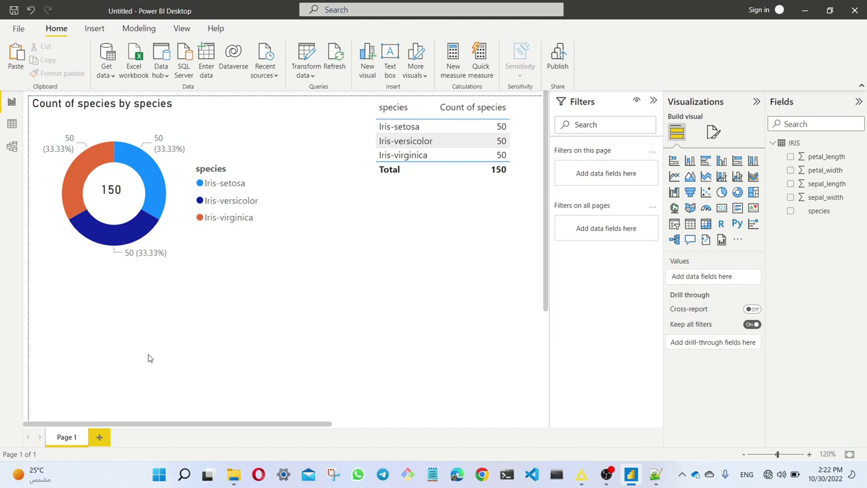
{"action": "left_click", "coordinate": [175, 212]}
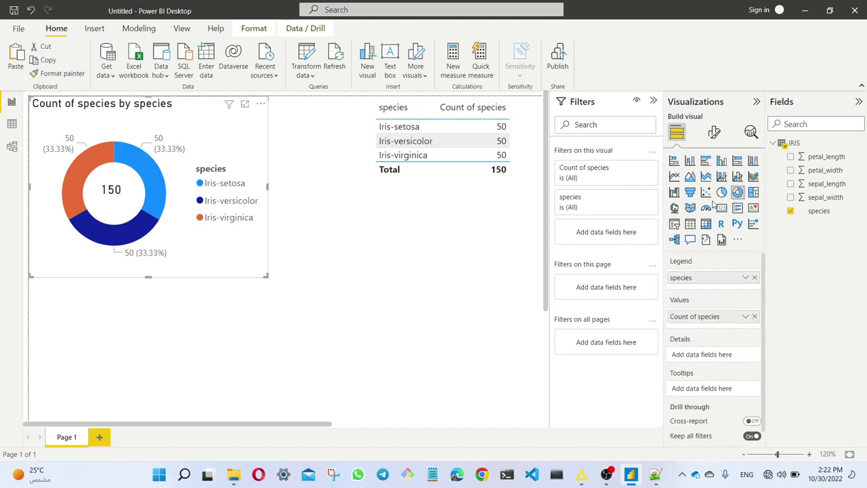
{"action": "left_click", "coordinate": [392, 258]}
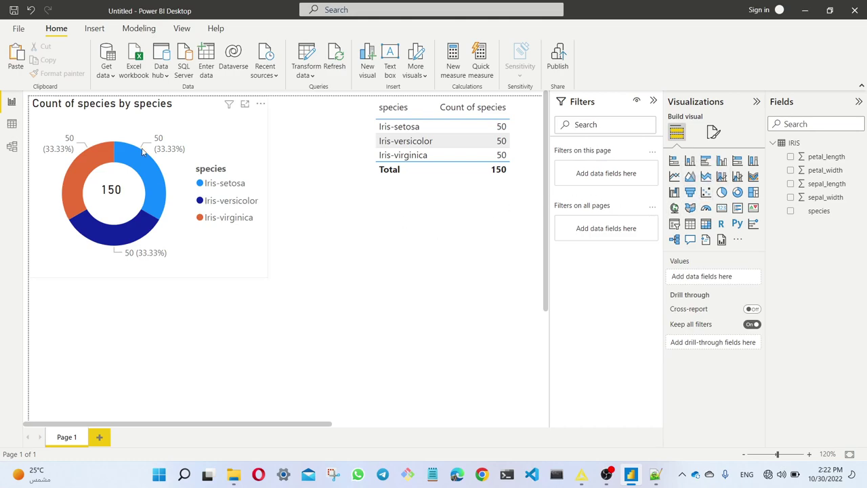
Add a scatter chart below the donut chart with petal_length on the X axis and petal_width on the Y axis
{"action": "left_click", "coordinate": [707, 193]}
{"action": "scroll", "coordinate": [231, 266], "scroll_direction": "down", "scroll_amount": 2}
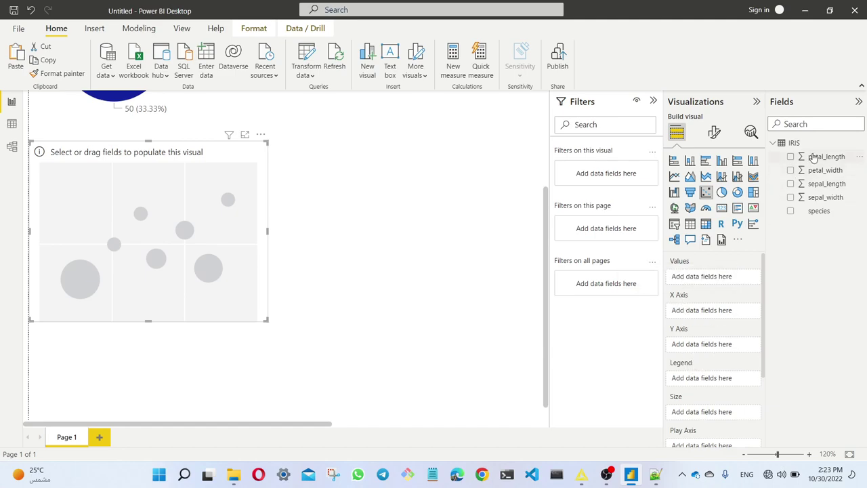
{"action": "left_click_drag", "start_coordinate": [815, 157], "coordinate": [723, 317]}
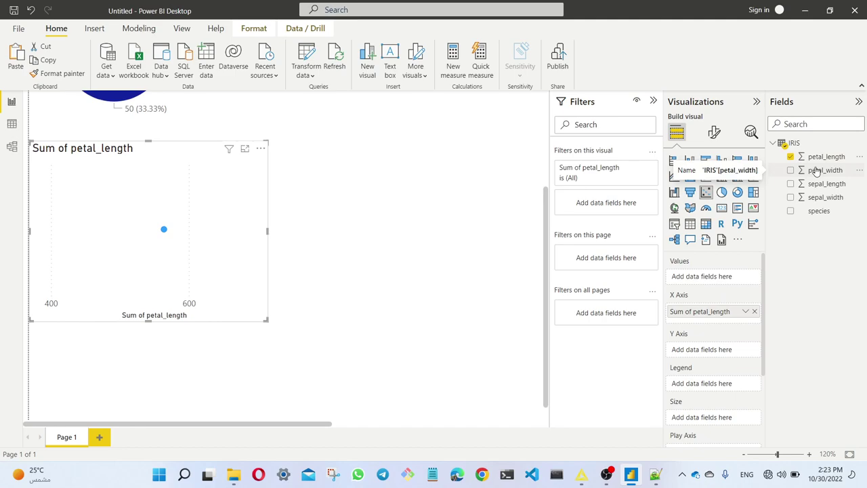
{"action": "left_click_drag", "start_coordinate": [816, 171], "coordinate": [725, 350]}
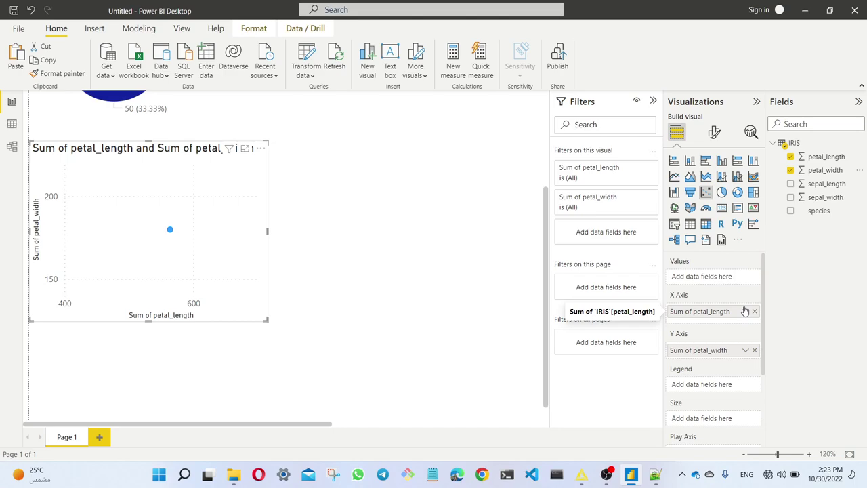
Set both petal_length and petal_width in the scatter chart to Don't summarize
{"action": "left_click", "coordinate": [747, 312]}
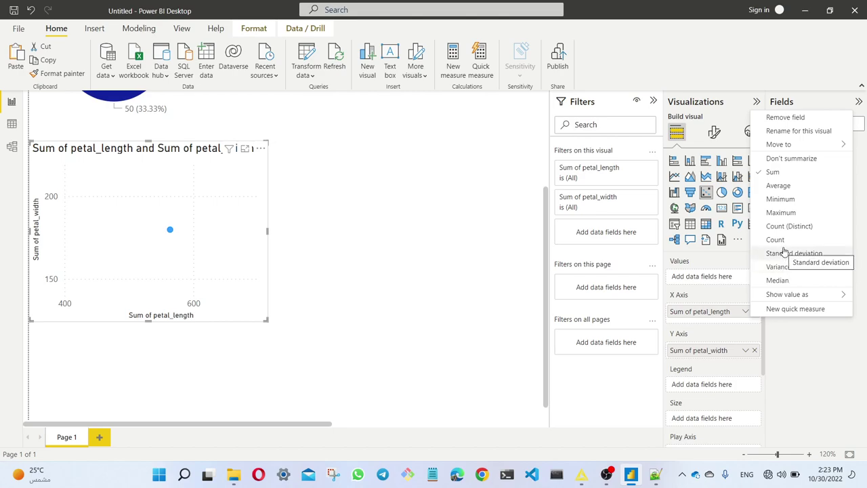
{"action": "left_click", "coordinate": [797, 160]}
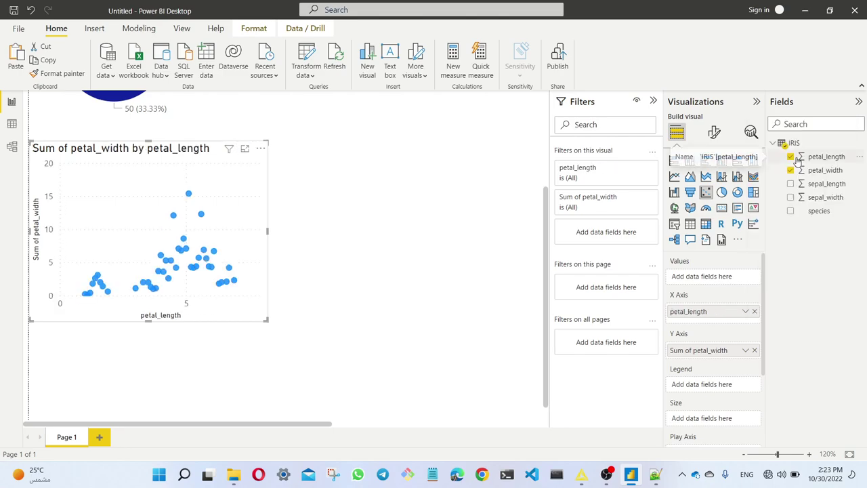
{"action": "left_click", "coordinate": [744, 351]}
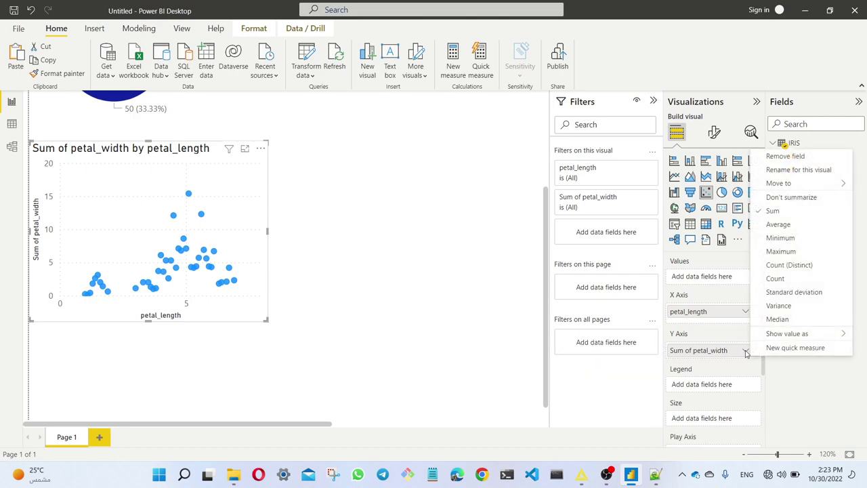
{"action": "left_click", "coordinate": [792, 196]}
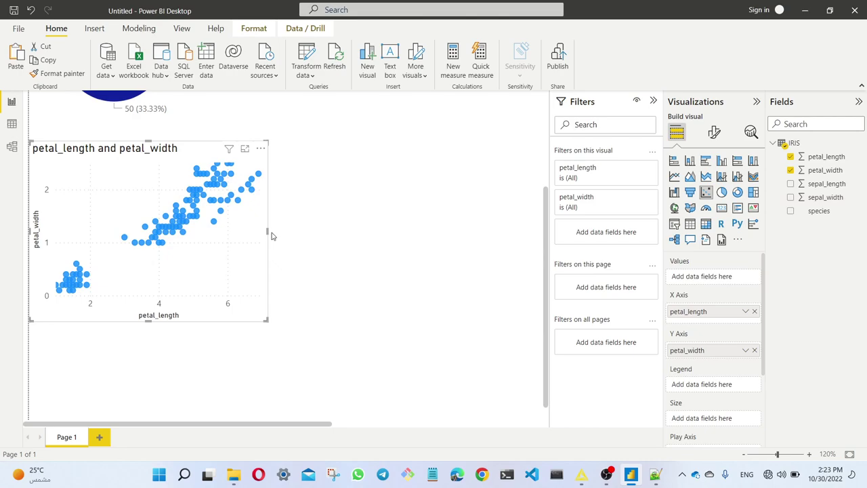
Widen the scatter chart and remove petal_length and petal_width from its axes
{"action": "left_click_drag", "start_coordinate": [268, 232], "coordinate": [380, 236]}
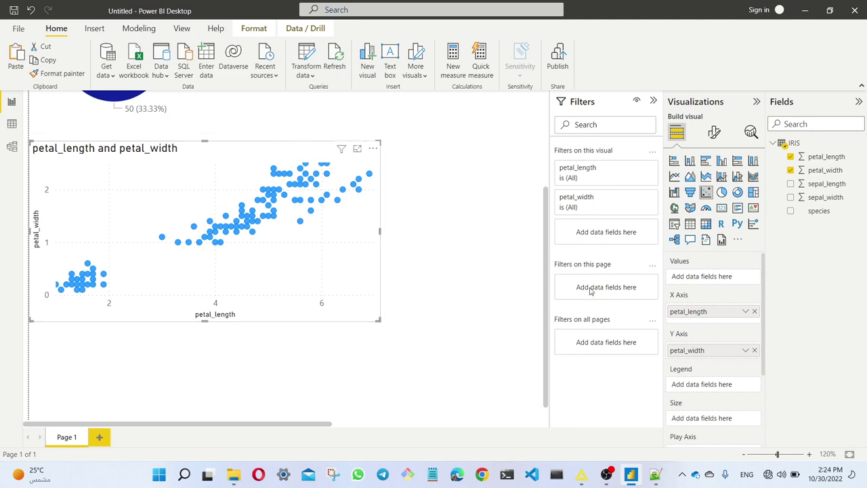
{"action": "left_click", "coordinate": [755, 312]}
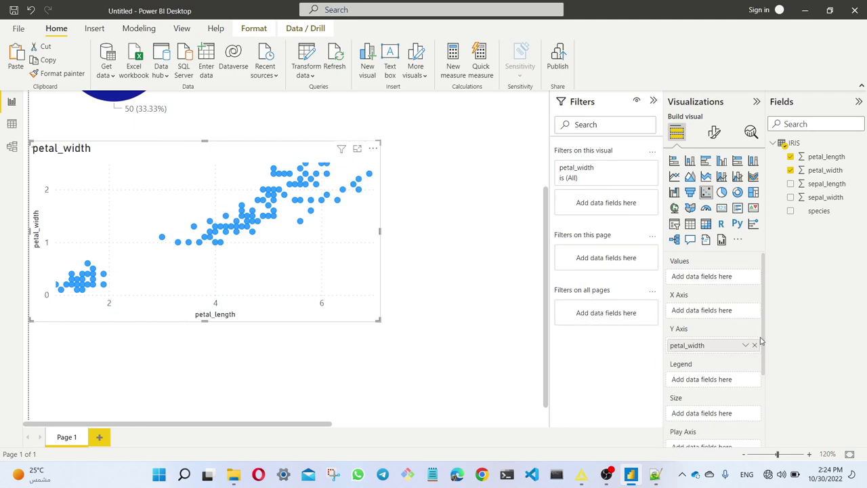
{"action": "left_click", "coordinate": [753, 344]}
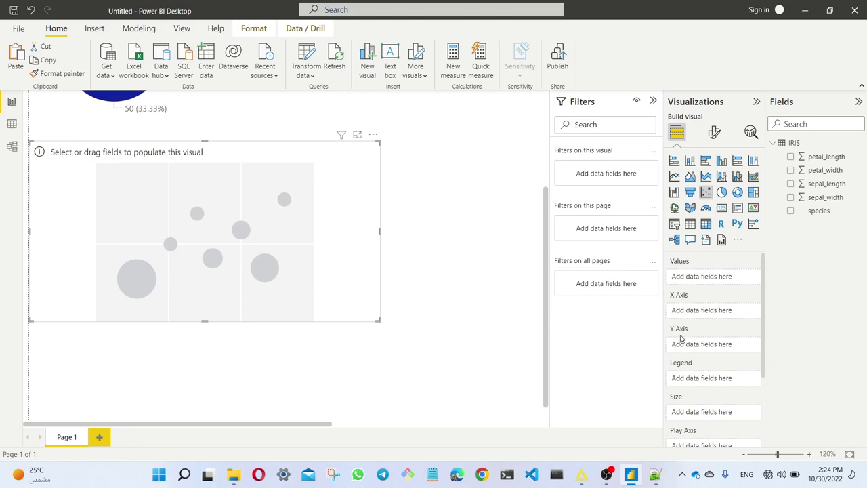
Assign petal_length to the X axis and petal_width to the Y axis of the empty scatter chart
{"action": "left_click", "coordinate": [823, 169]}
{"action": "left_click", "coordinate": [824, 157]}
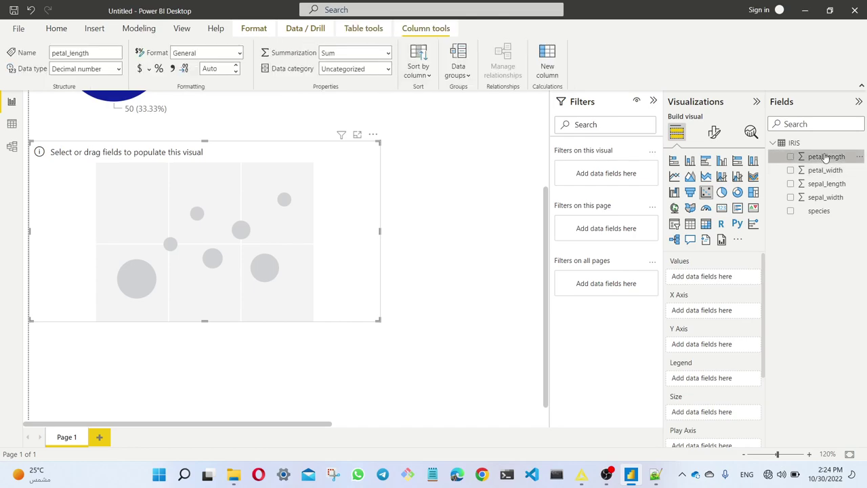
{"action": "left_click_drag", "start_coordinate": [824, 156], "coordinate": [730, 308]}
{"action": "left_click", "coordinate": [825, 172]}
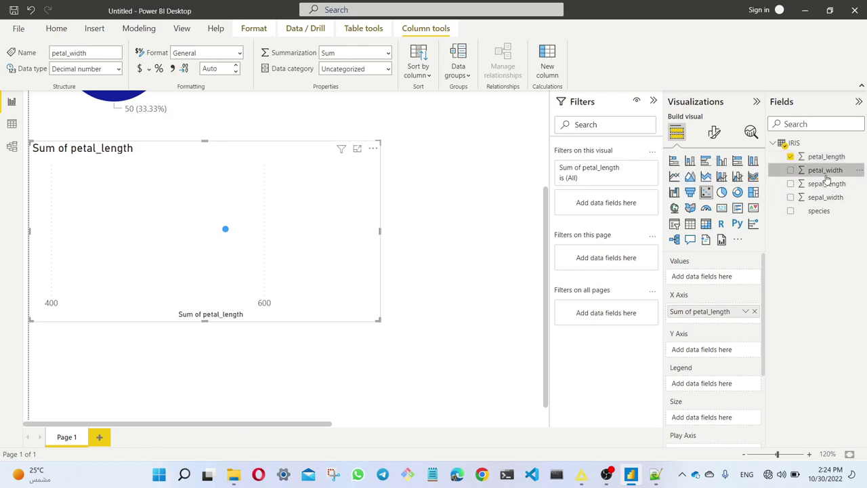
{"action": "left_click_drag", "start_coordinate": [827, 174], "coordinate": [732, 353]}
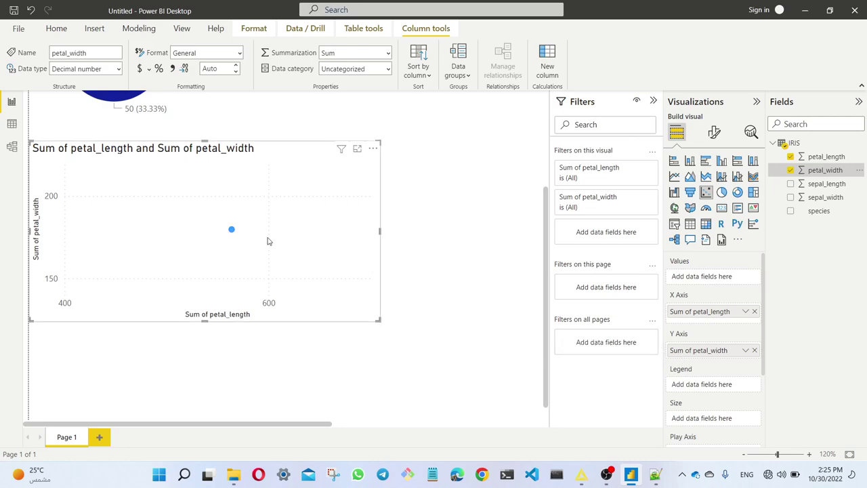
{"action": "mouse_move", "coordinate": [231, 232]}
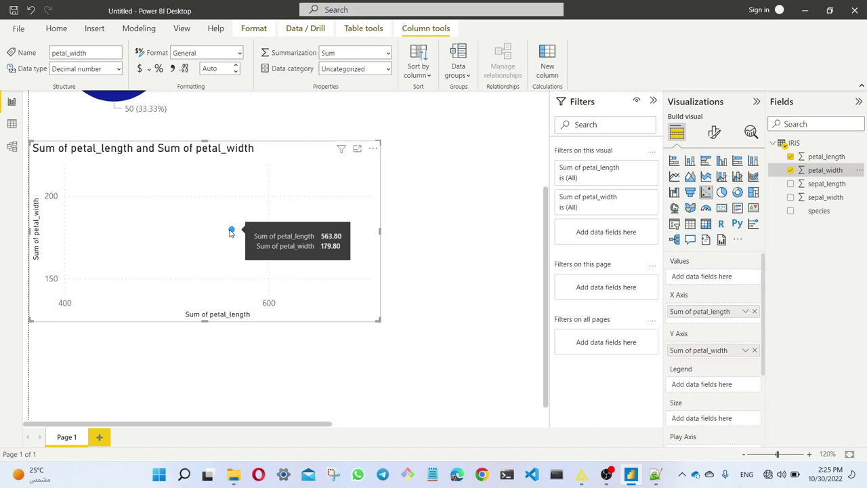
Set both axis fields of the scatter chart, petal_length and petal_width, to Don't summarize
{"action": "left_click", "coordinate": [745, 311]}
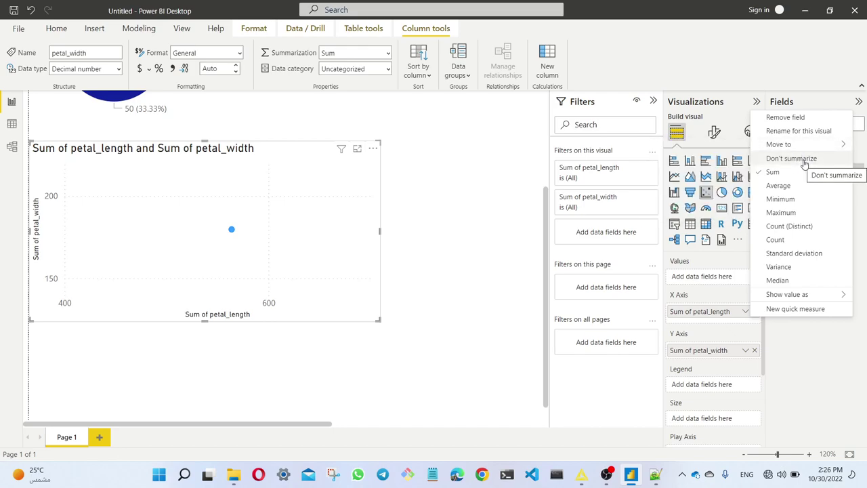
{"action": "left_click", "coordinate": [802, 161]}
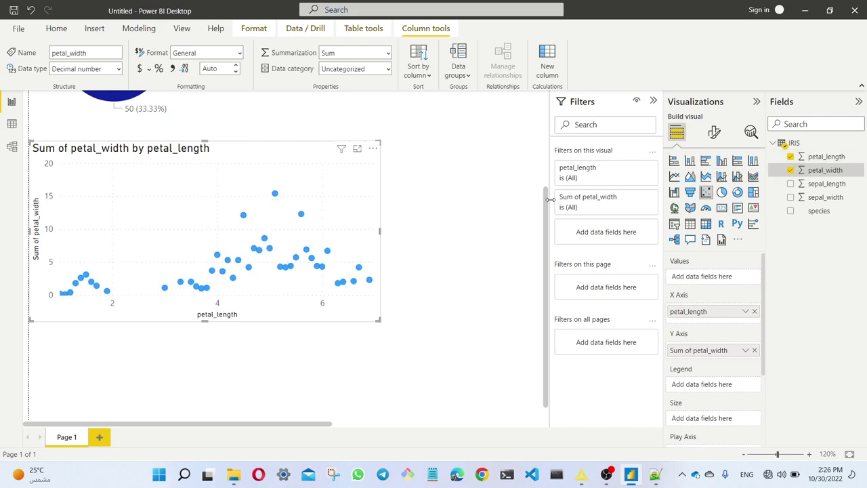
{"action": "left_click", "coordinate": [745, 350]}
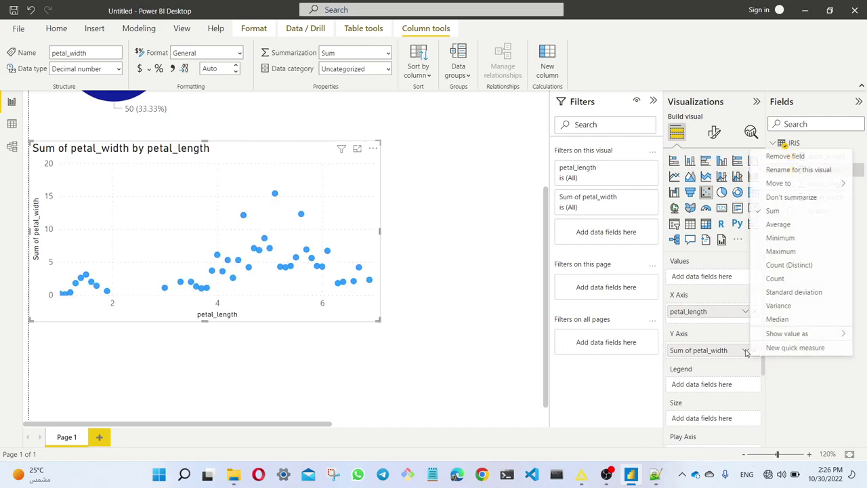
{"action": "left_click", "coordinate": [790, 198]}
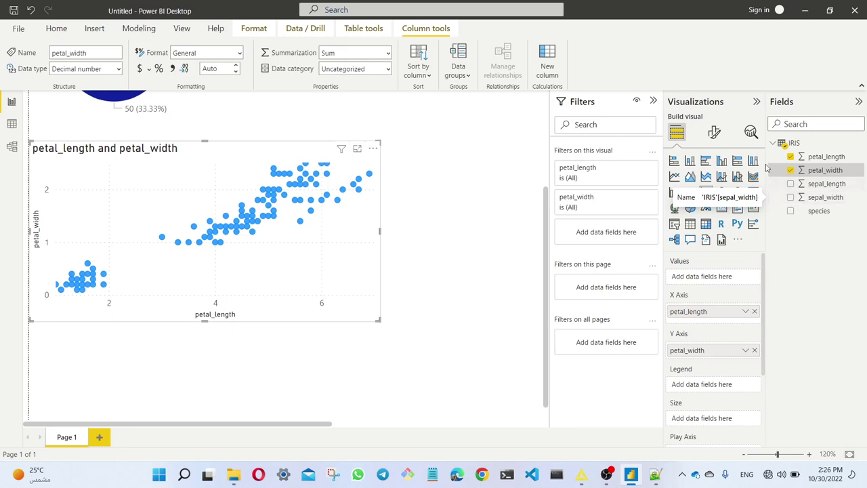
Add species as the scatter chart's legend to colour its points by species, and deselect the chart
{"action": "scroll", "coordinate": [458, 194], "scroll_direction": "up", "scroll_amount": 2}
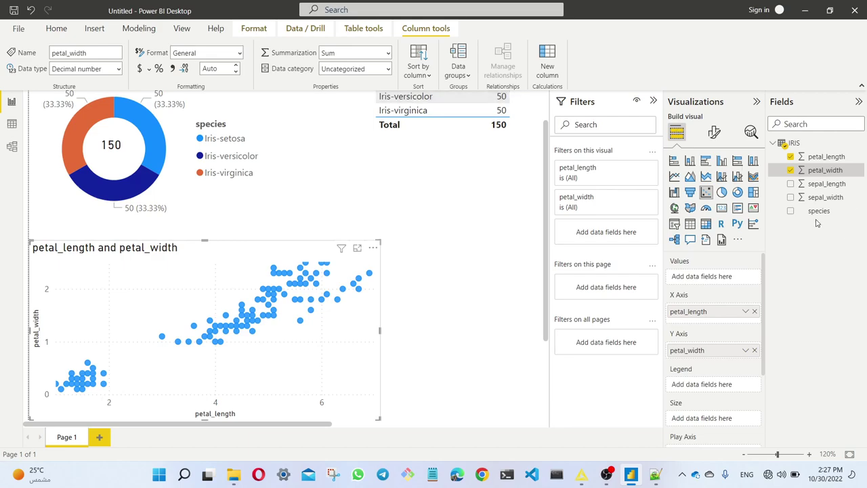
{"action": "left_click", "coordinate": [815, 214]}
{"action": "left_click_drag", "start_coordinate": [815, 214], "coordinate": [705, 387]}
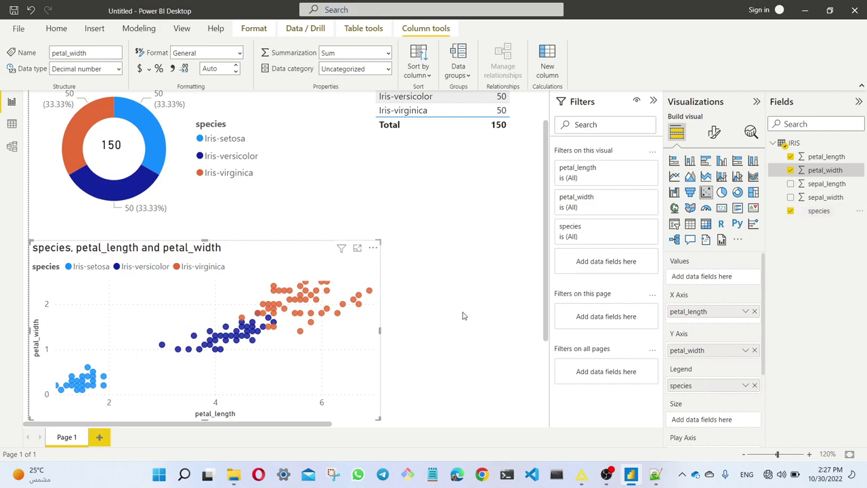
{"action": "scroll", "coordinate": [407, 295], "scroll_direction": "down", "scroll_amount": 2}
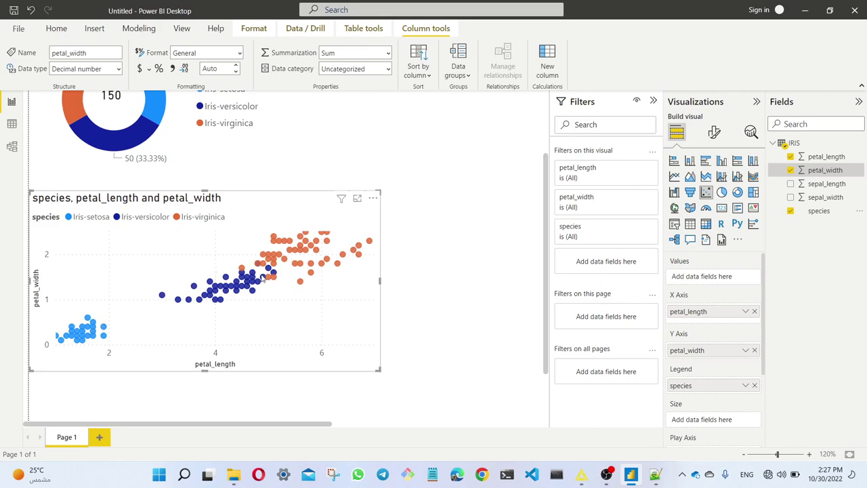
{"action": "mouse_move", "coordinate": [249, 270]}
{"action": "mouse_move", "coordinate": [105, 329]}
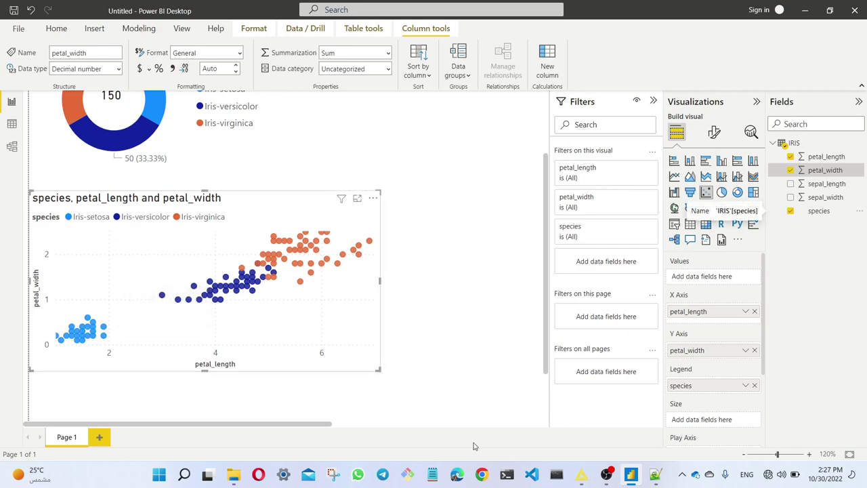
{"action": "left_click", "coordinate": [461, 257]}
{"action": "scroll", "coordinate": [460, 256], "scroll_direction": "up", "scroll_amount": 2}
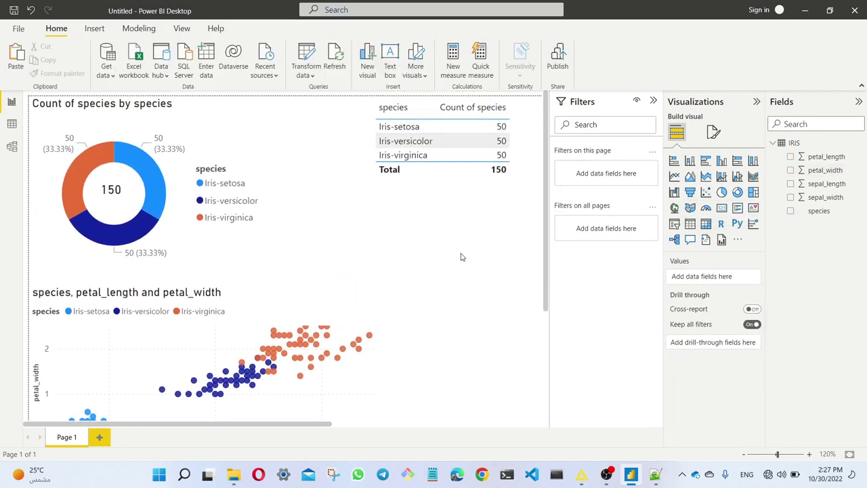
{"action": "scroll", "coordinate": [460, 257], "scroll_direction": "down", "scroll_amount": 1}
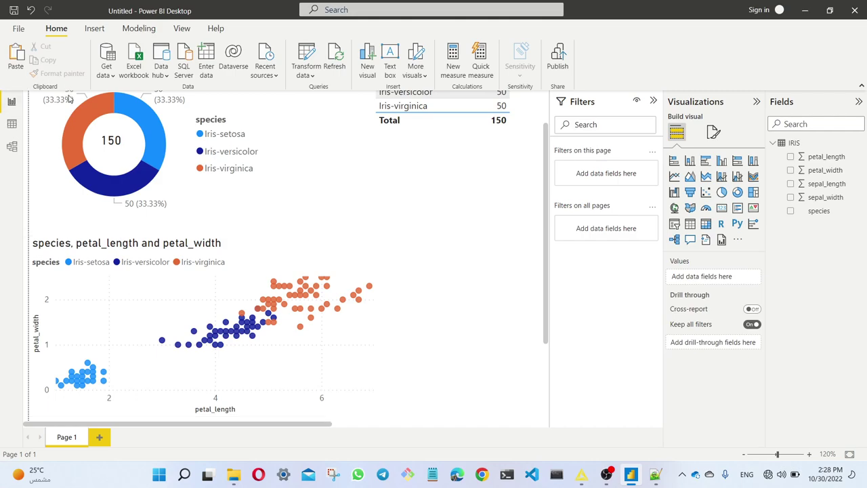
Start saving the report as a new Power BI file (*.pbix) in the علوم البيانات folder
{"action": "left_click", "coordinate": [18, 28]}
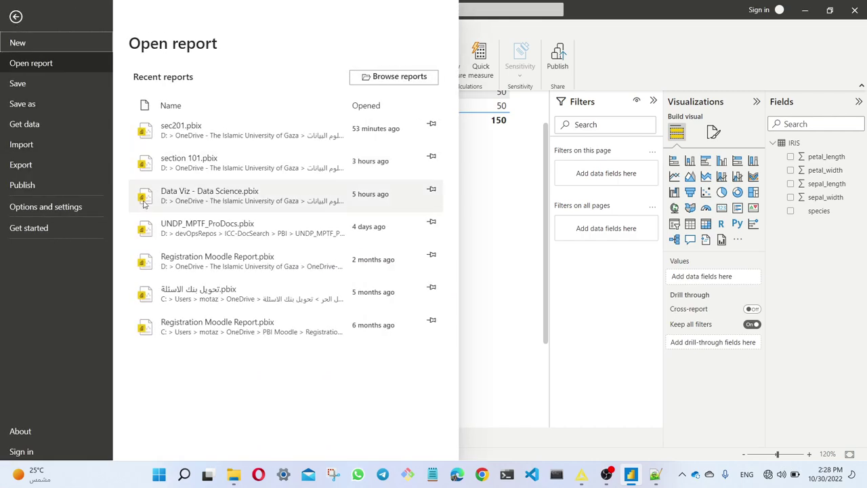
{"action": "left_click", "coordinate": [53, 102]}
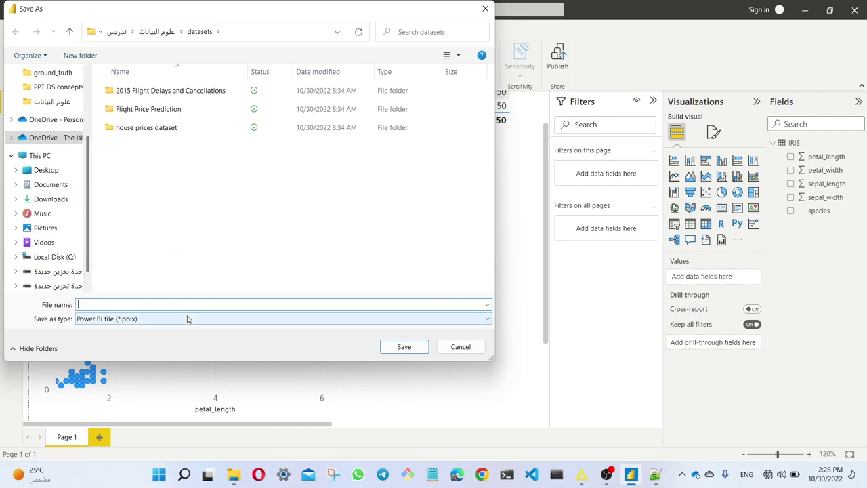
{"action": "left_click", "coordinate": [145, 320]}
{"action": "left_click", "coordinate": [145, 322]}
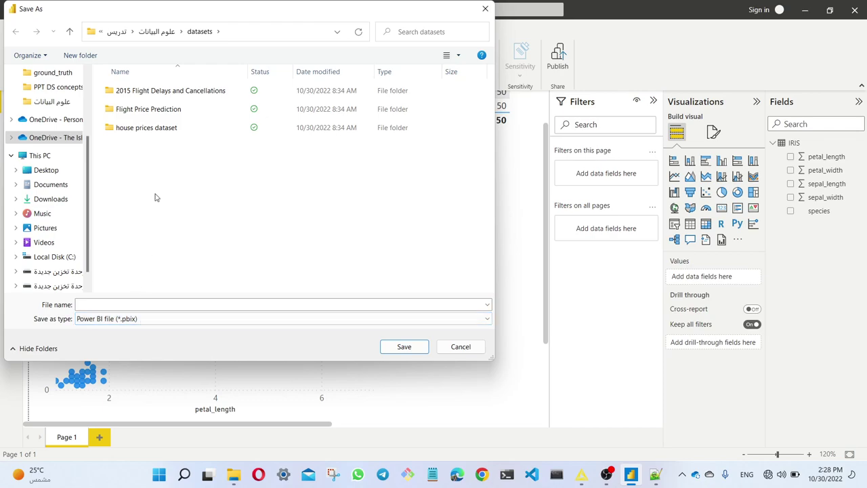
{"action": "left_click", "coordinate": [156, 31]}
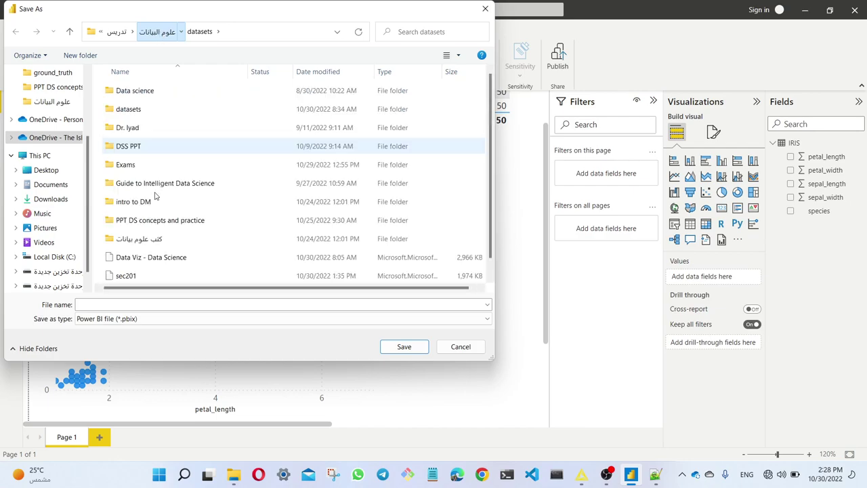
Name the report file Data Viz section102 and save it
{"action": "left_click", "coordinate": [136, 304]}
{"action": "type", "text": "se"}
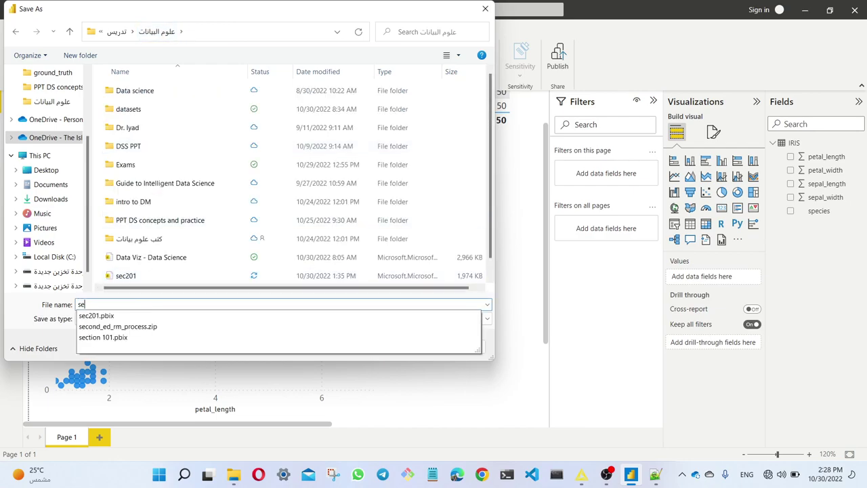
{"action": "type", "text": "ction"}
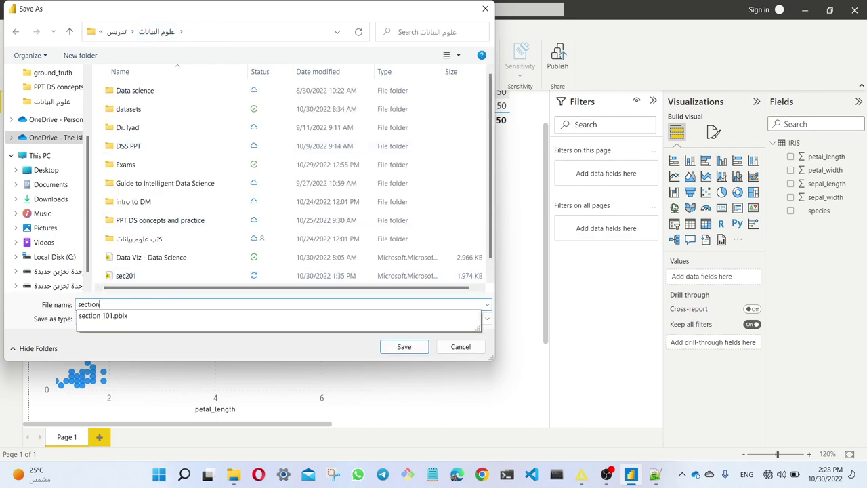
{"action": "type", "text": "102"}
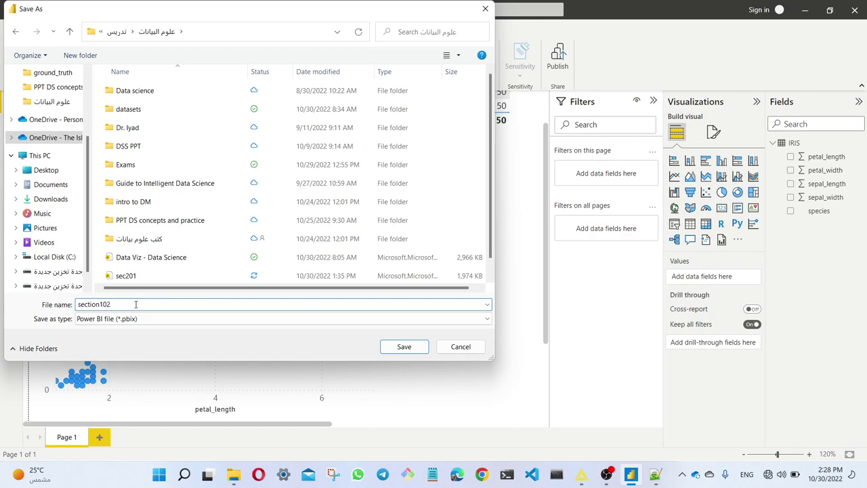
{"action": "left_click", "coordinate": [78, 304]}
{"action": "type", "text": "DViz"}
{"action": "key", "text": "Left"}
{"action": "key", "text": "BackSpace"}
{"action": "type", "text": "I"}
{"action": "type", "text": "ata"}
{"action": "key", "text": "BackSpace"}
{"action": "type", "text": "i"}
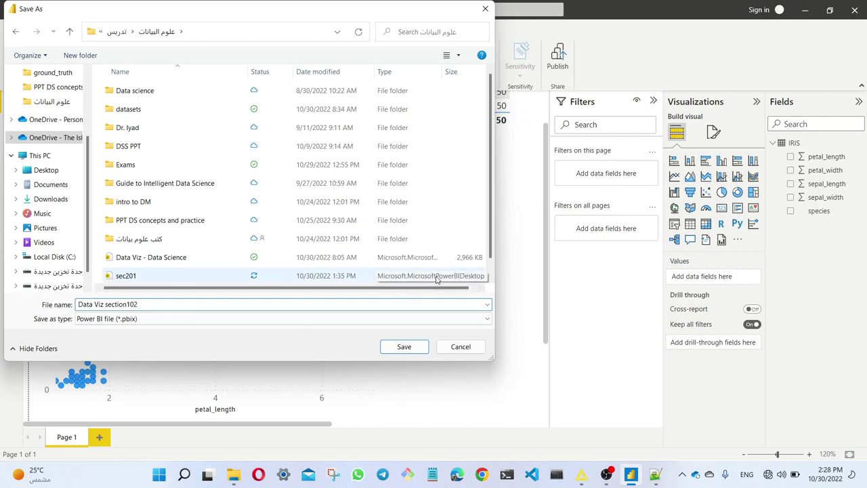
{"action": "left_click", "coordinate": [412, 346]}
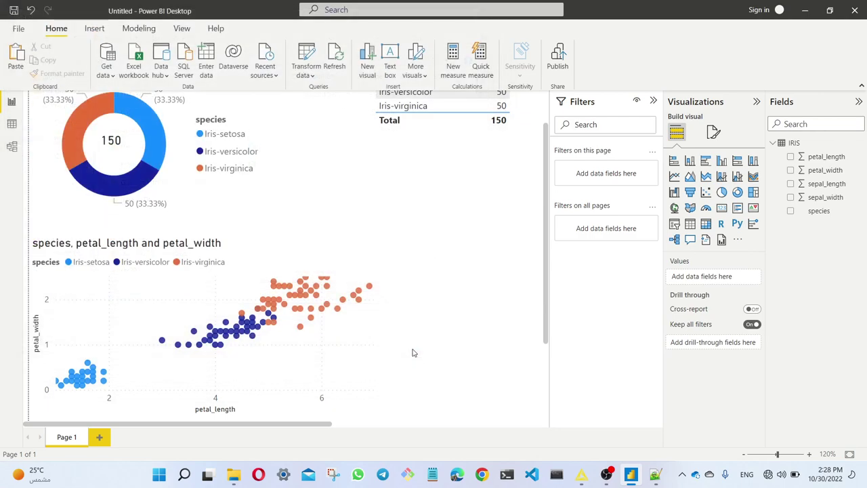
Rename report page Page 1 as Iris
{"action": "double_click", "coordinate": [67, 438]}
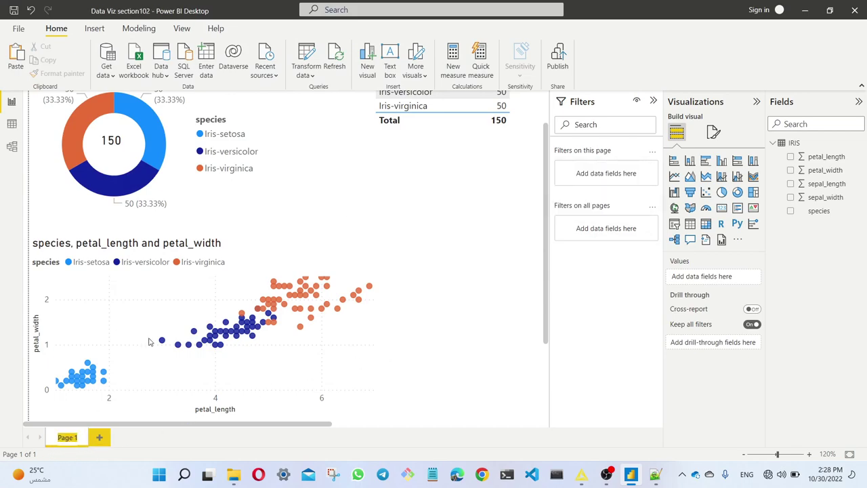
{"action": "type", "text": "Iris"}
{"action": "key", "text": "Return"}
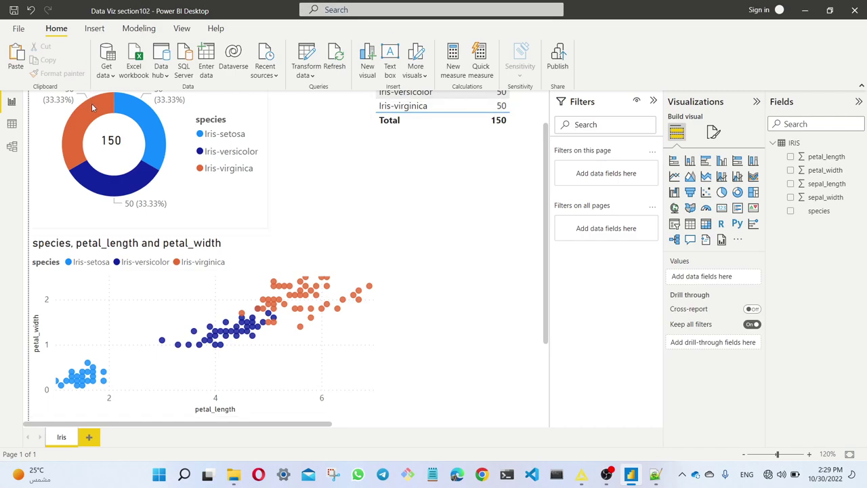
Import golf_df.csv from the datasets folder as a Text/CSV source, load it, and collapse the IRIS table's field list
{"action": "left_click", "coordinate": [110, 76]}
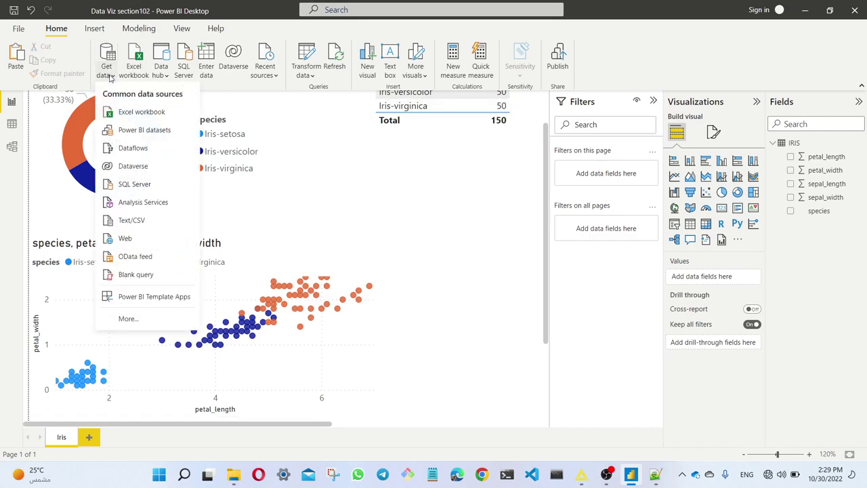
{"action": "left_click", "coordinate": [131, 221]}
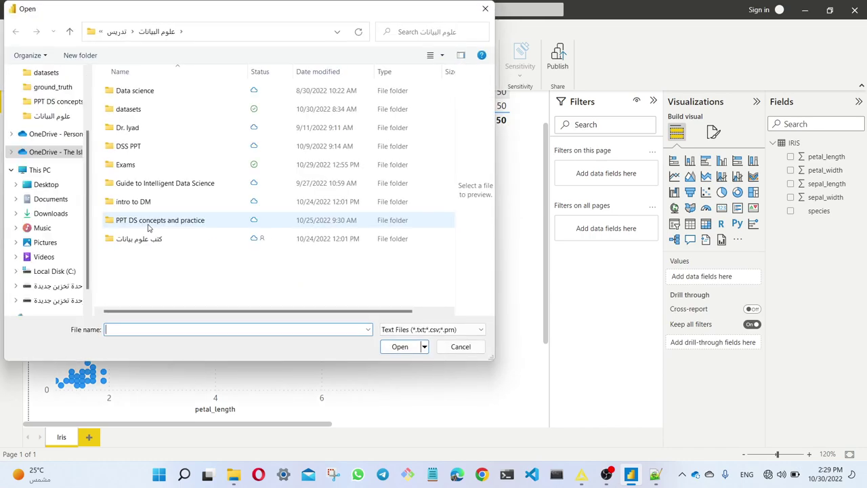
{"action": "double_click", "coordinate": [126, 109]}
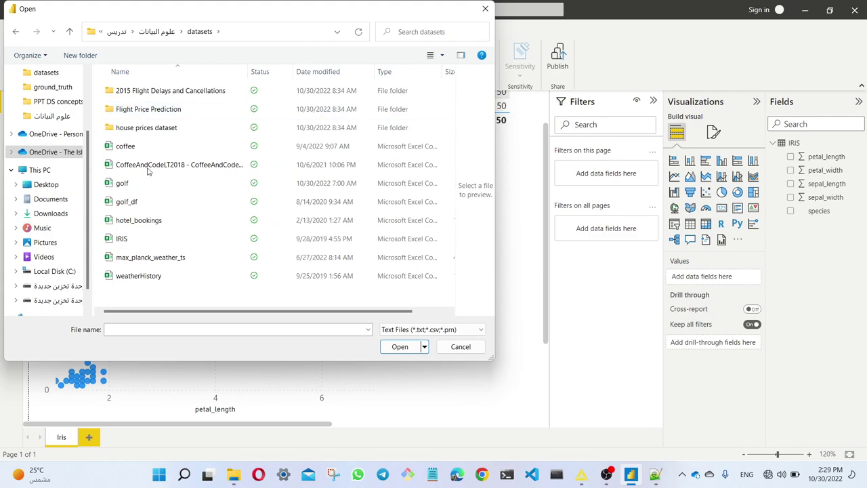
{"action": "left_click", "coordinate": [139, 203]}
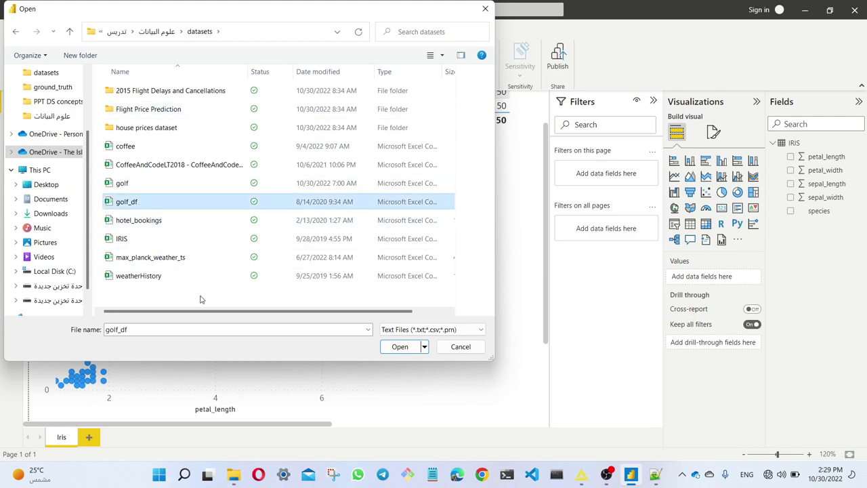
{"action": "left_click", "coordinate": [400, 347]}
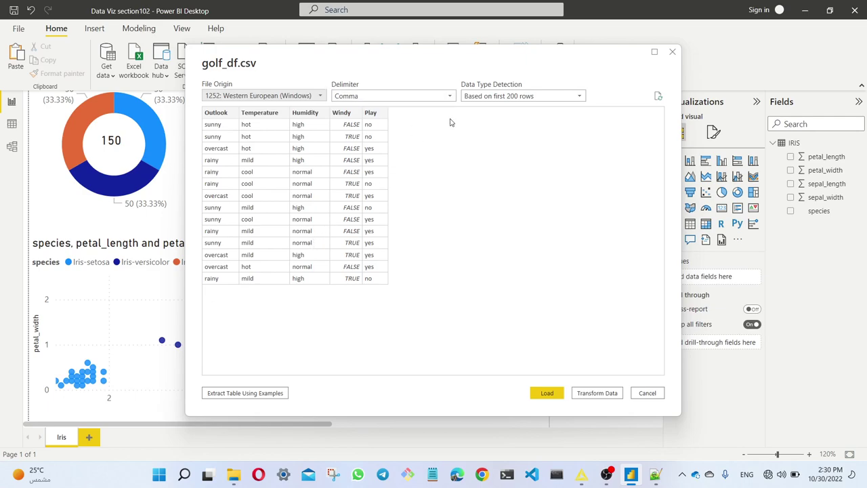
{"action": "left_click", "coordinate": [547, 393]}
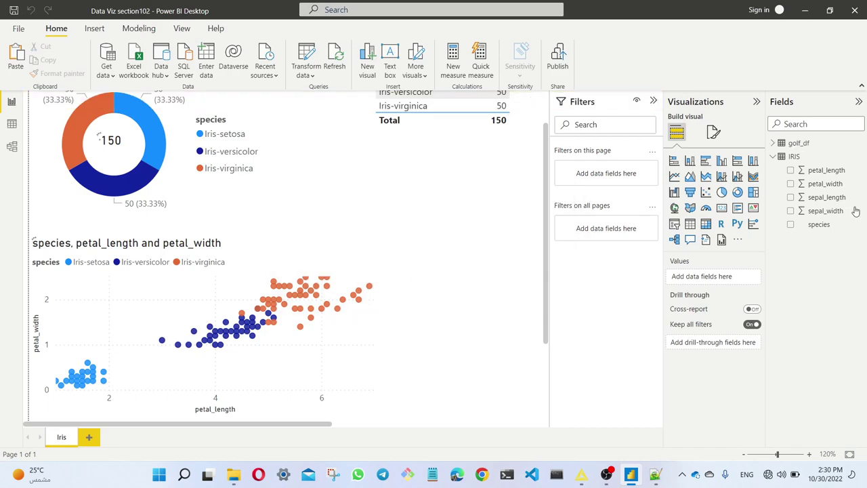
{"action": "left_click", "coordinate": [775, 155]}
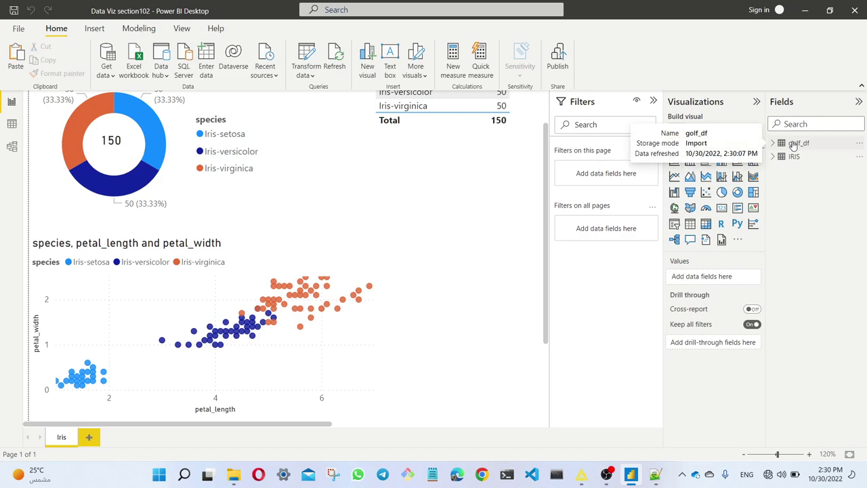
Examine the rows of the golf_df and IRIS tables in Data view
{"action": "left_click", "coordinate": [11, 124]}
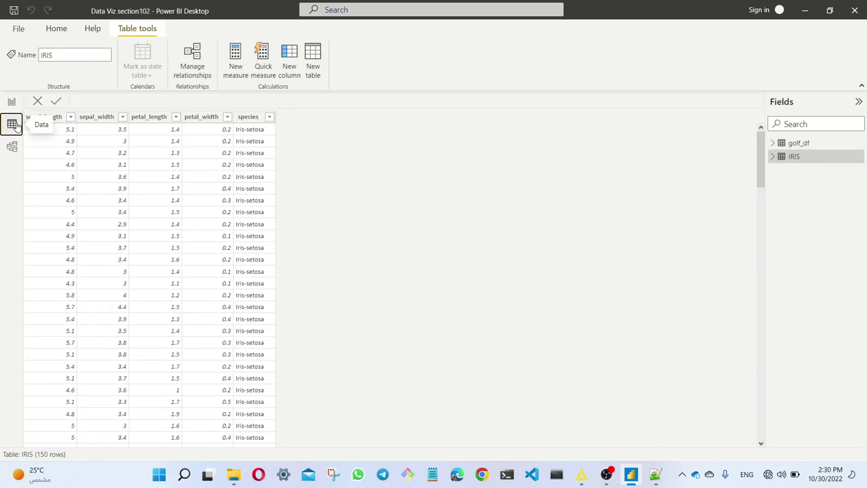
{"action": "left_click", "coordinate": [804, 142]}
{"action": "left_click", "coordinate": [813, 159]}
{"action": "left_click", "coordinate": [809, 144]}
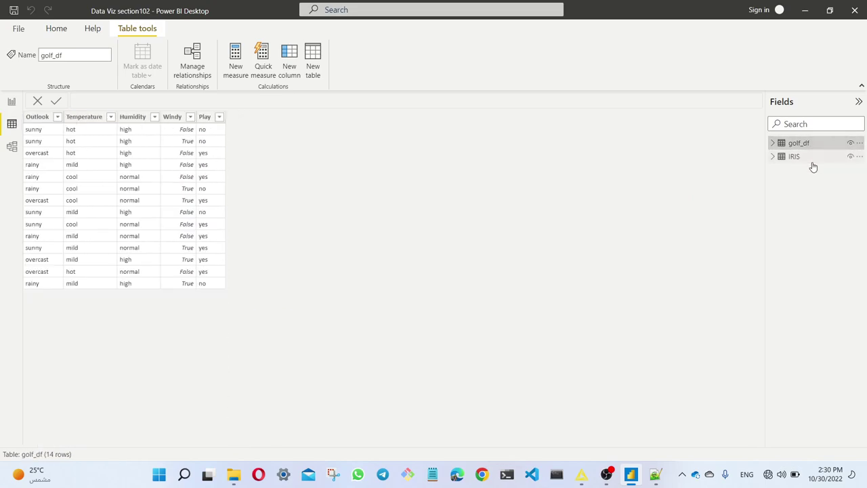
{"action": "left_click", "coordinate": [811, 161]}
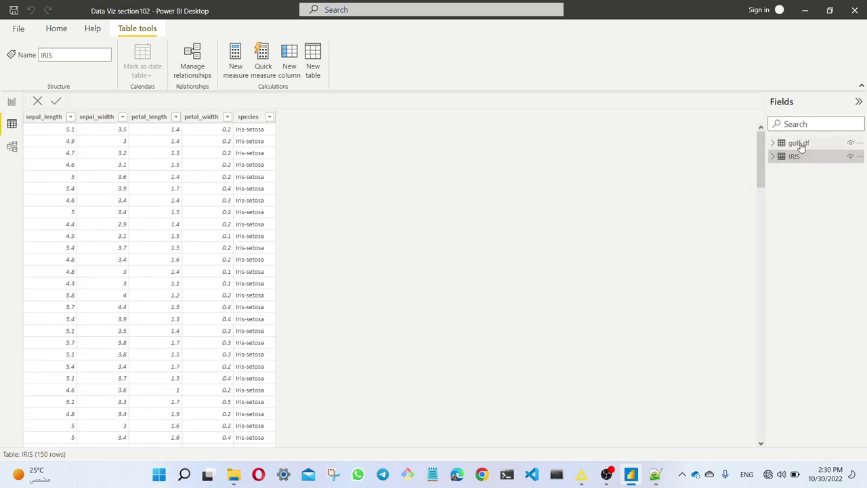
{"action": "left_click", "coordinate": [802, 145]}
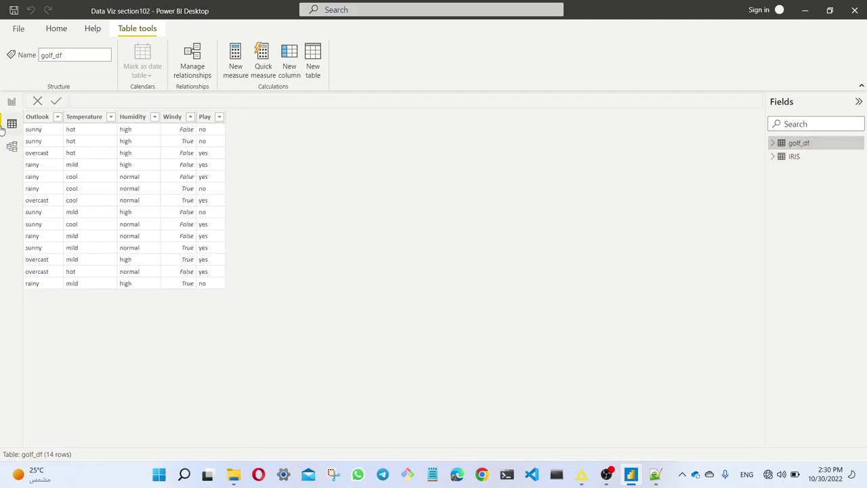
Return to the report and add a new page named Golf
{"action": "left_click", "coordinate": [12, 101]}
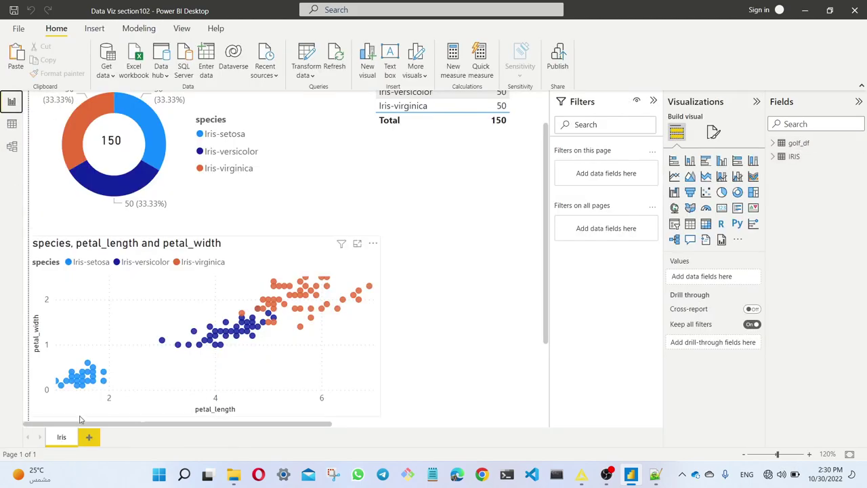
{"action": "left_click", "coordinate": [93, 438]}
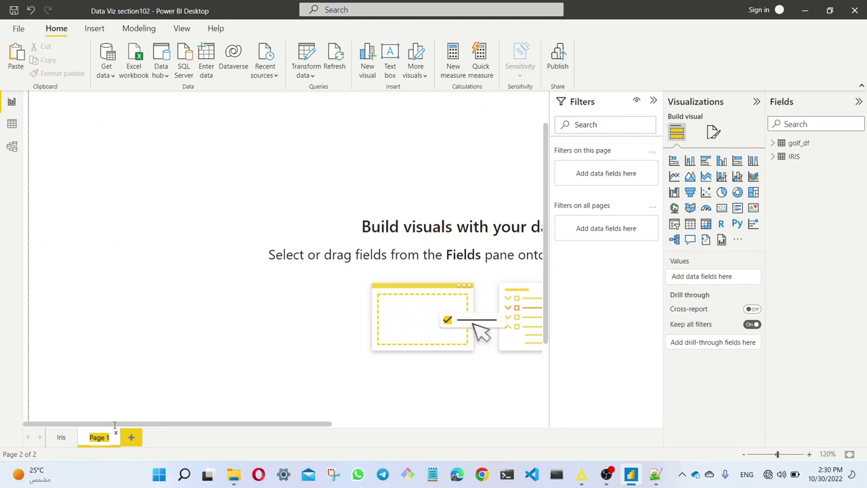
{"action": "type", "text": "Golf"}
{"action": "key", "text": "Return"}
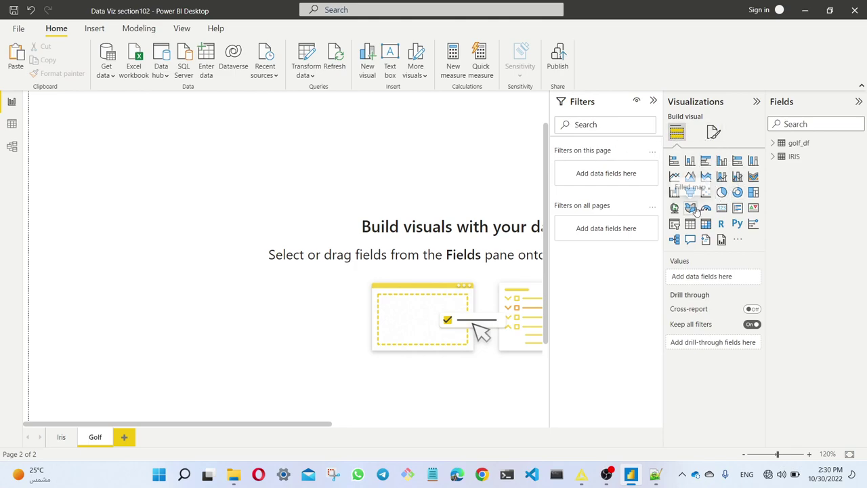
Add a pie chart of the golf_df Play count with Play as legend, and reduce the chart's height
{"action": "left_click", "coordinate": [721, 193]}
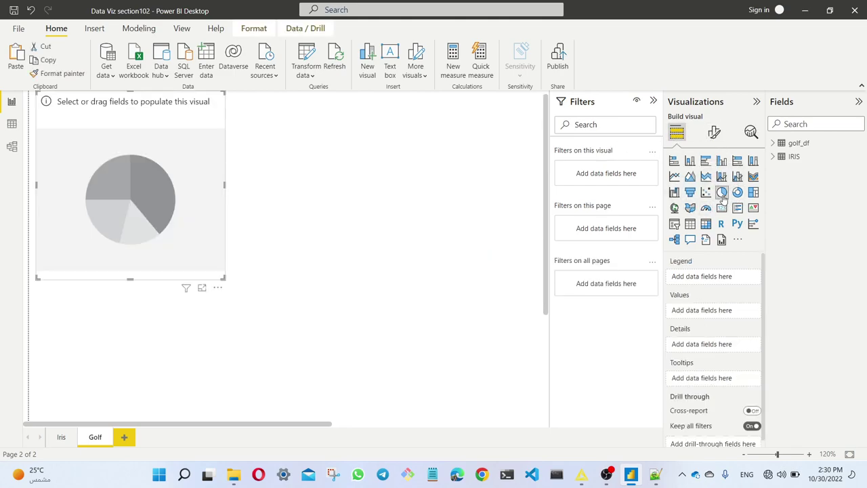
{"action": "left_click", "coordinate": [776, 144]}
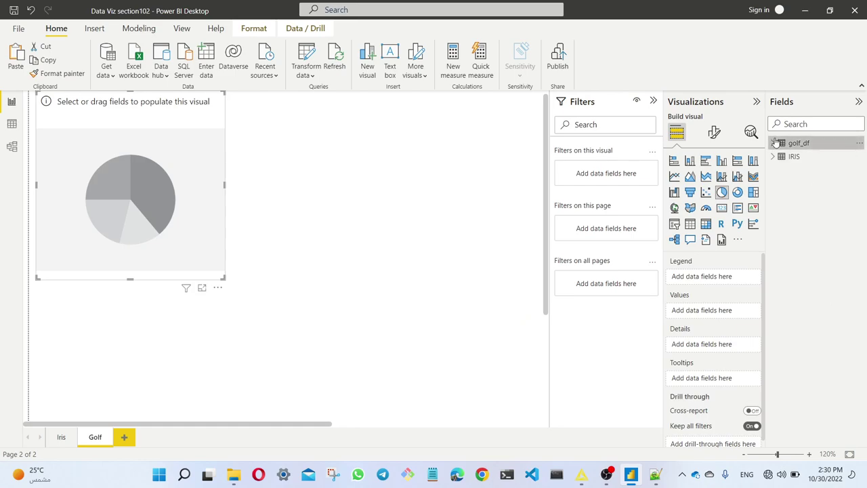
{"action": "left_click", "coordinate": [773, 145]}
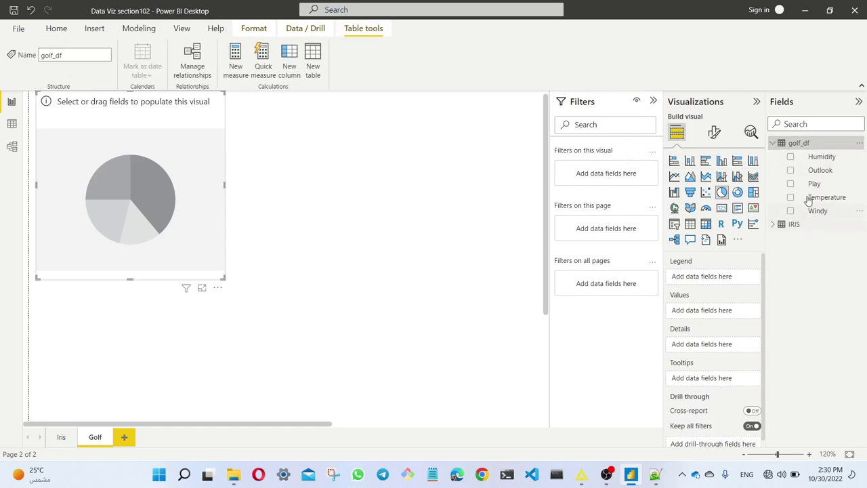
{"action": "left_click_drag", "start_coordinate": [807, 187], "coordinate": [721, 313]}
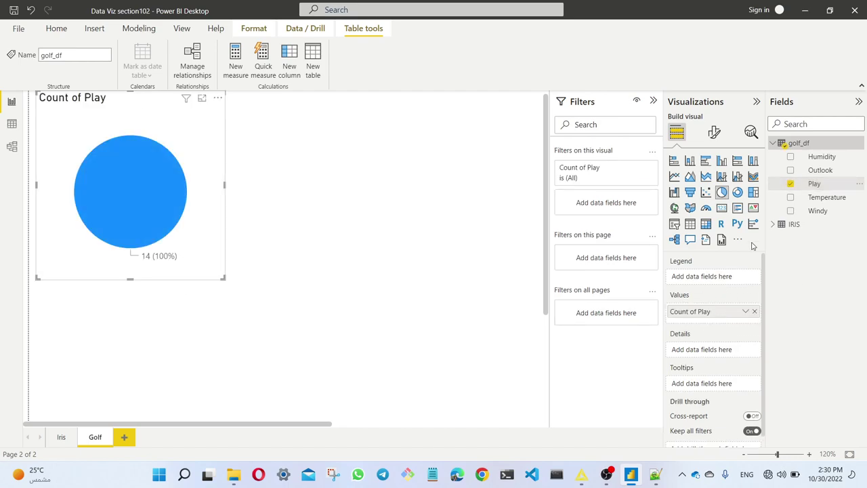
{"action": "left_click_drag", "start_coordinate": [806, 189], "coordinate": [708, 275]}
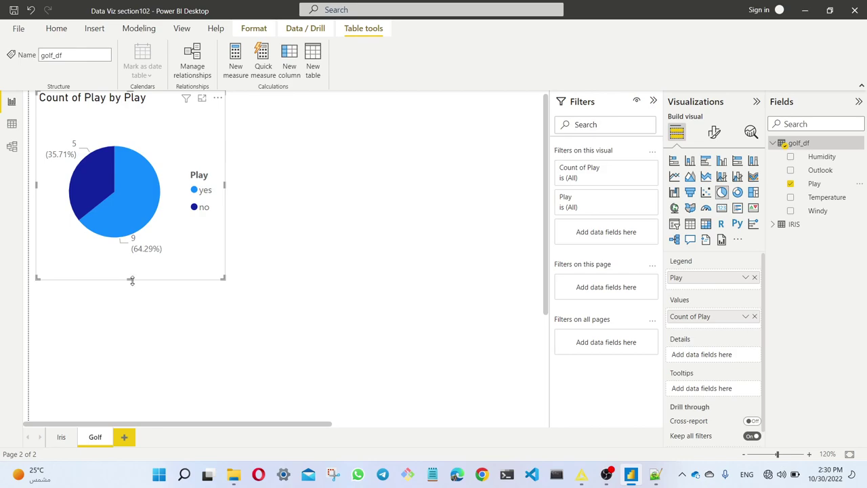
{"action": "left_click_drag", "start_coordinate": [130, 277], "coordinate": [137, 250]}
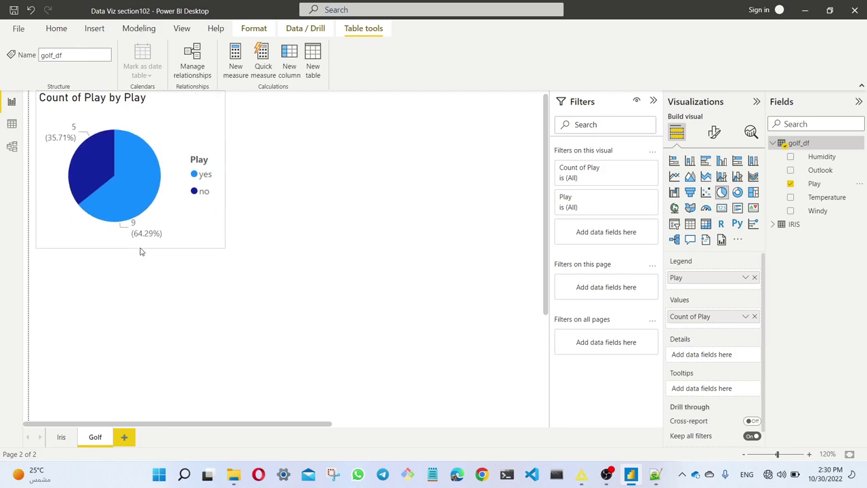
{"action": "left_click", "coordinate": [151, 298]}
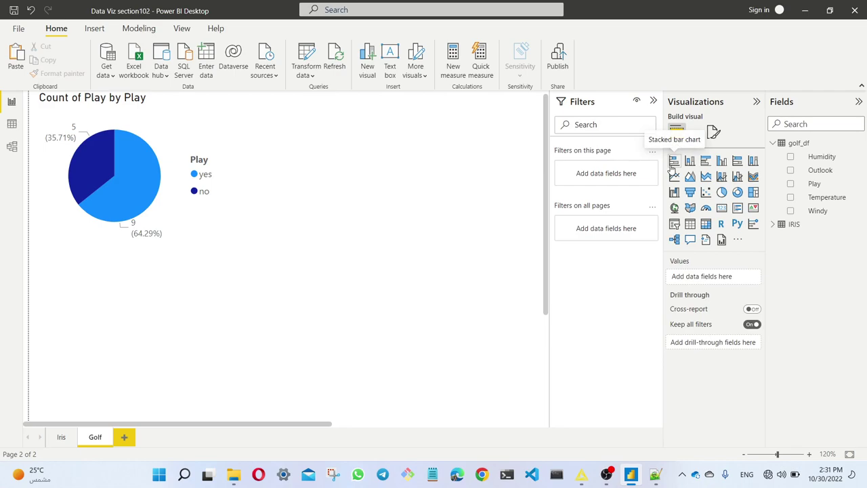
Add a clustered column chart beside the pie, with the count of Outlook on the Y-axis and Outlook on the X-axis
{"action": "left_click", "coordinate": [722, 162]}
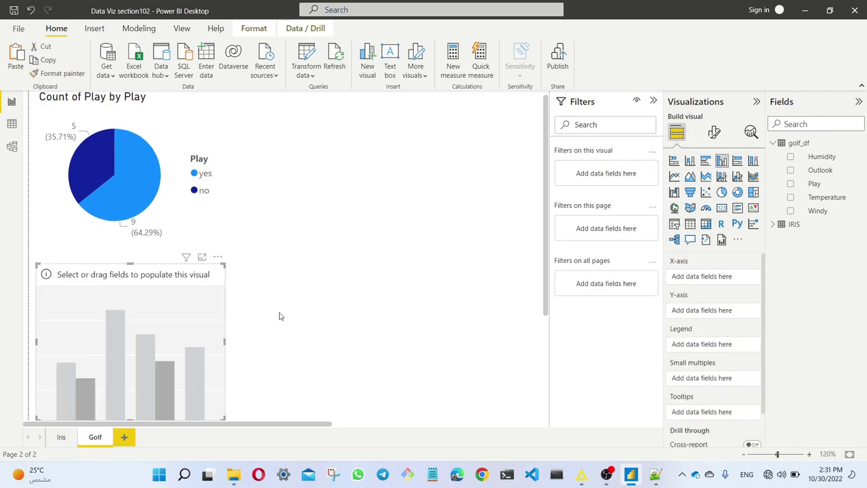
{"action": "left_click_drag", "start_coordinate": [213, 278], "coordinate": [457, 117]}
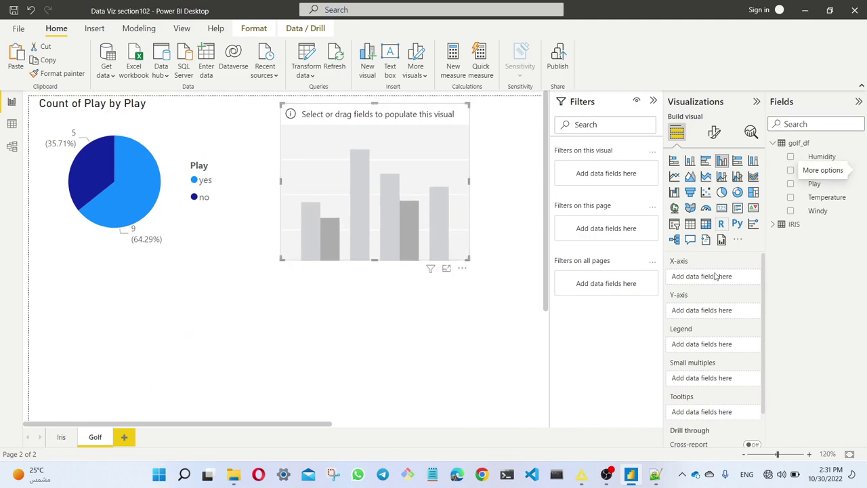
{"action": "left_click_drag", "start_coordinate": [818, 171], "coordinate": [728, 312]}
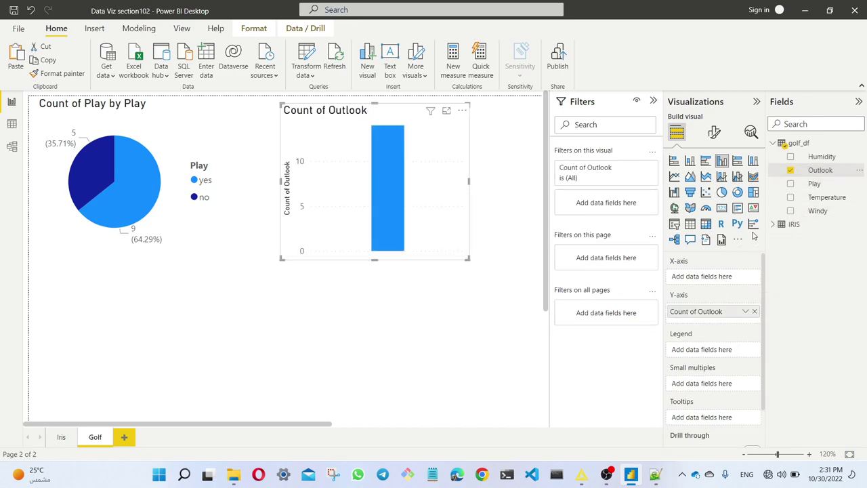
{"action": "left_click_drag", "start_coordinate": [806, 170], "coordinate": [723, 273]}
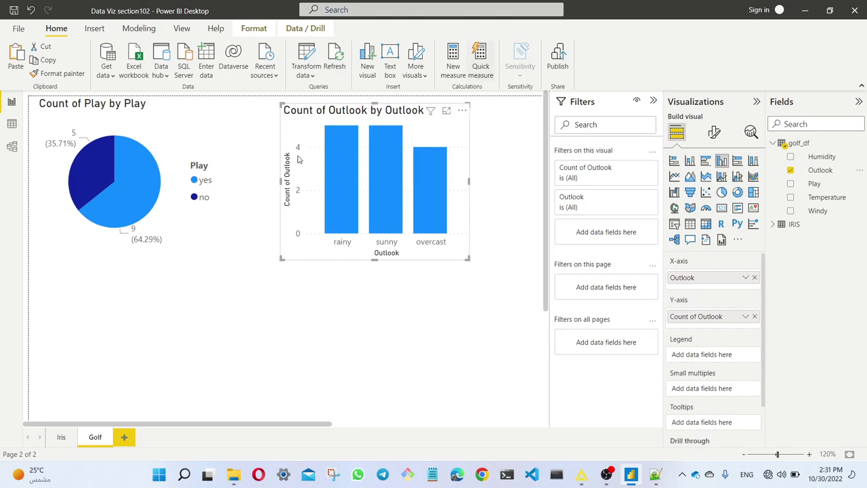
Highlight the overcast column, examine how it affects the Play pie chart, and clear the highlight
{"action": "mouse_move", "coordinate": [432, 203]}
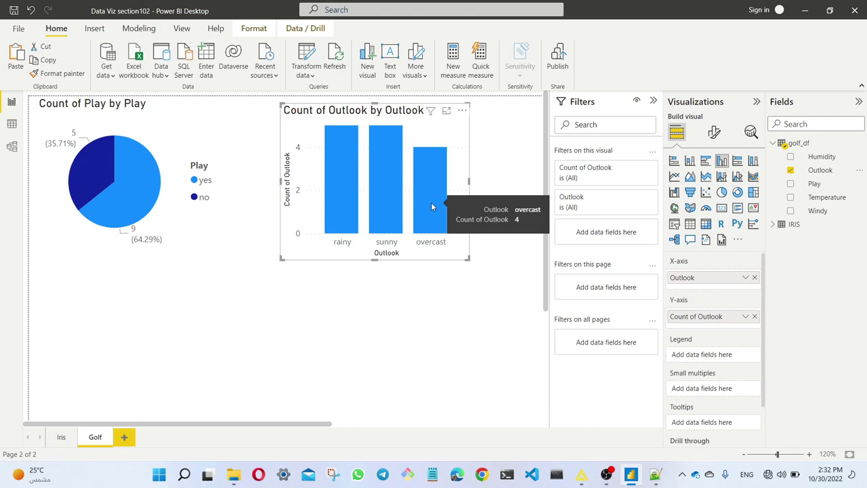
{"action": "left_click", "coordinate": [431, 204]}
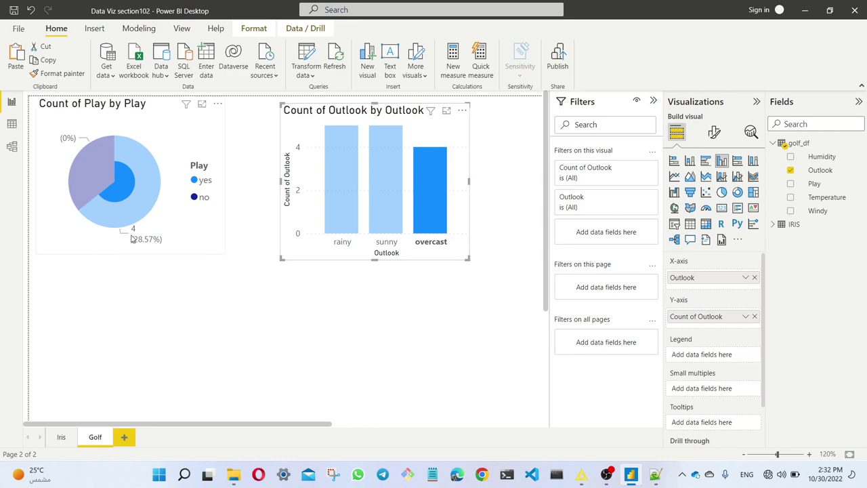
{"action": "mouse_move", "coordinate": [134, 235]}
{"action": "mouse_move", "coordinate": [91, 215]}
{"action": "mouse_move", "coordinate": [130, 184]}
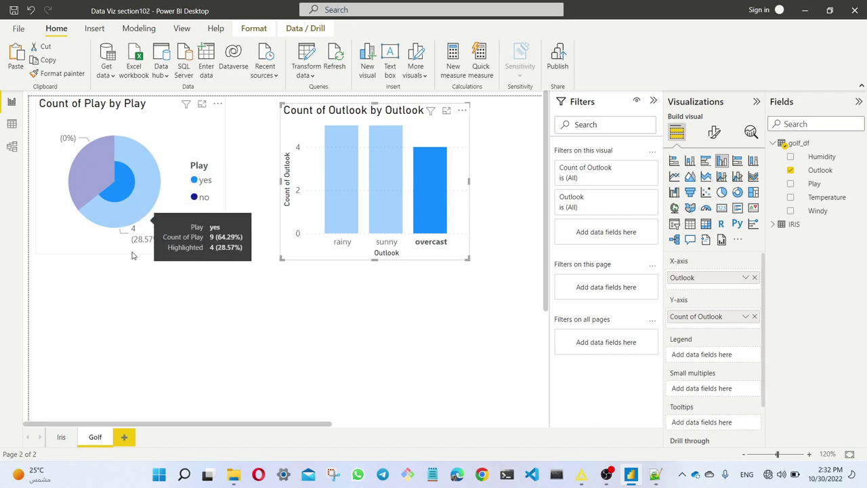
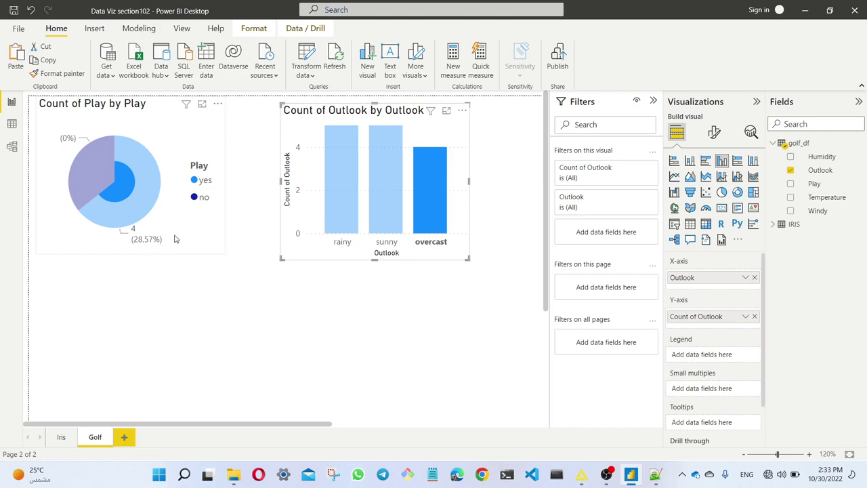
{"action": "mouse_move", "coordinate": [347, 205]}
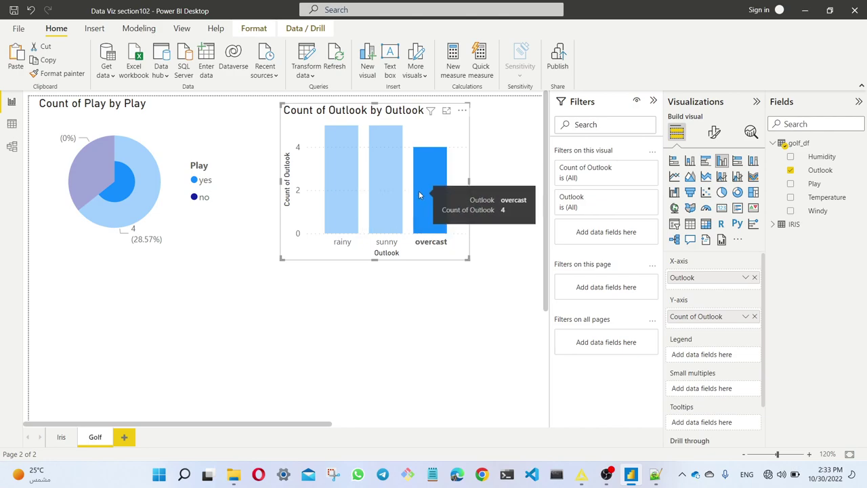
{"action": "left_click", "coordinate": [429, 172]}
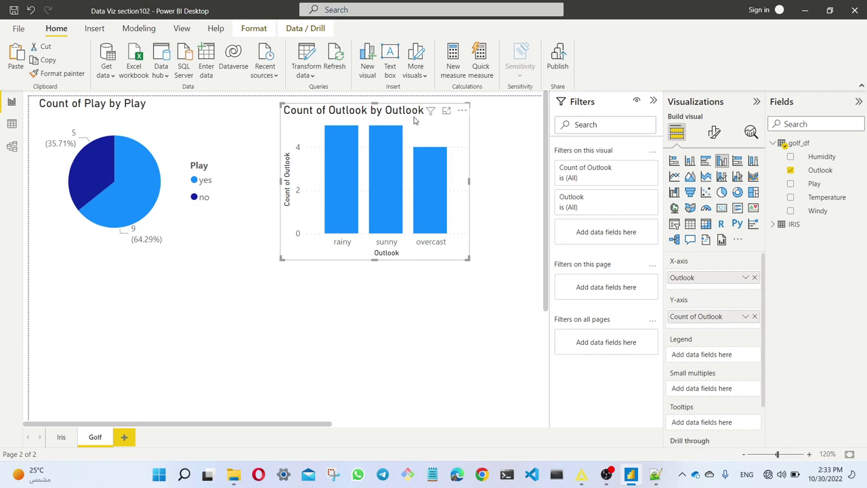
Set Play as the legend of the Outlook column chart, inspect its columns, and widen the chart
{"action": "left_click_drag", "start_coordinate": [816, 185], "coordinate": [723, 354]}
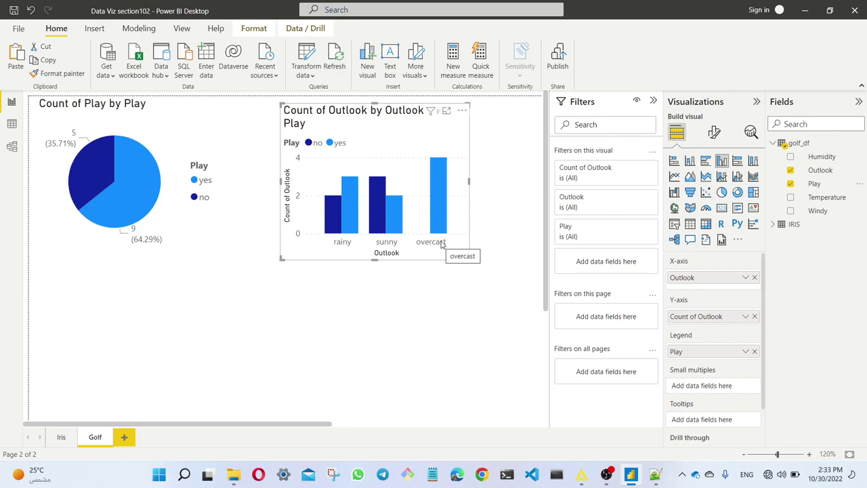
{"action": "mouse_move", "coordinate": [436, 230]}
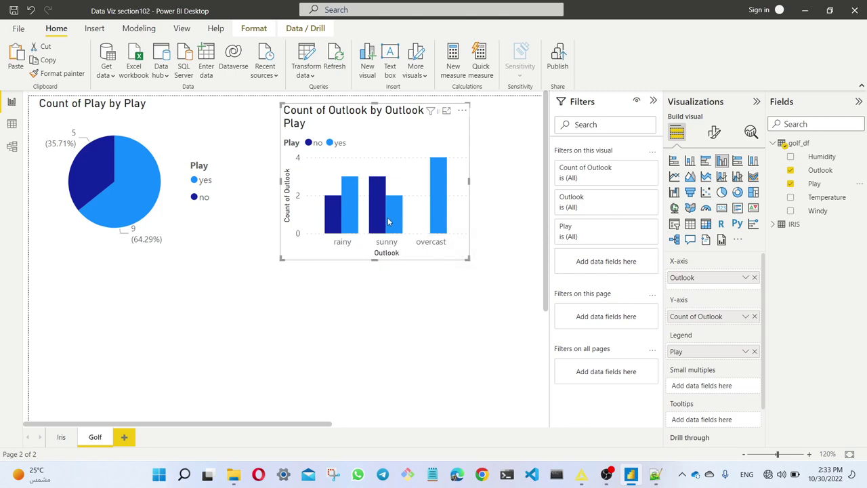
{"action": "mouse_move", "coordinate": [395, 221]}
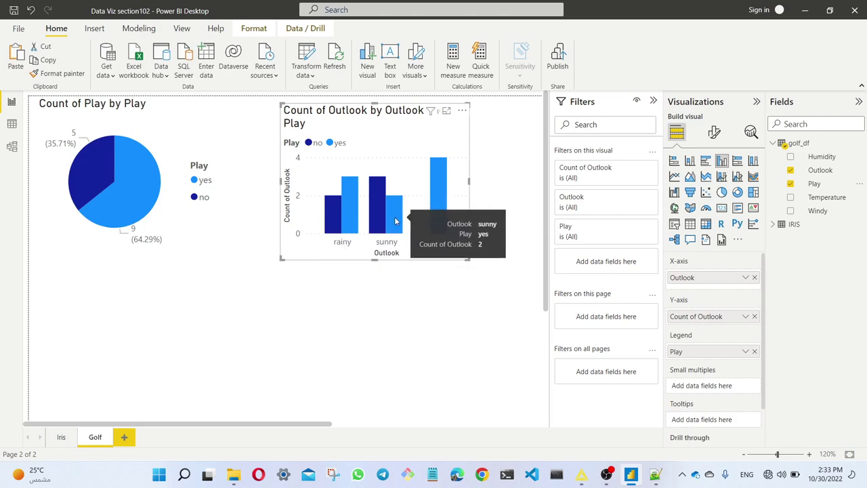
{"action": "mouse_move", "coordinate": [347, 220]}
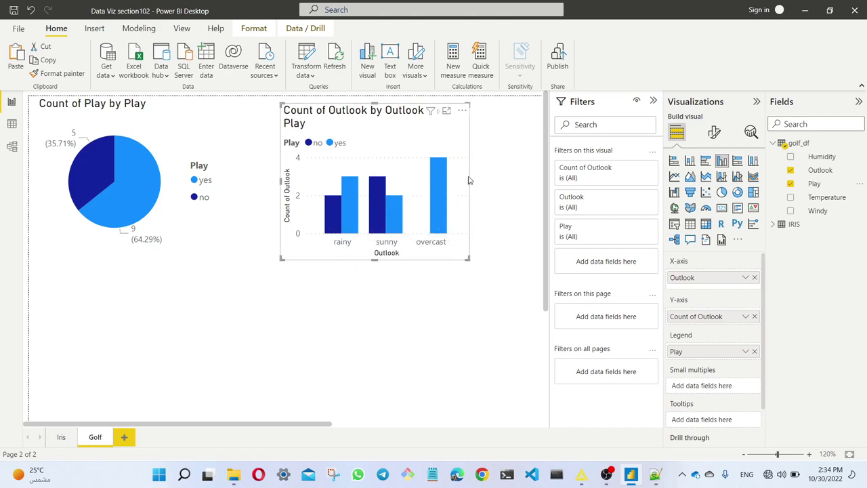
{"action": "left_click_drag", "start_coordinate": [471, 185], "coordinate": [507, 188]}
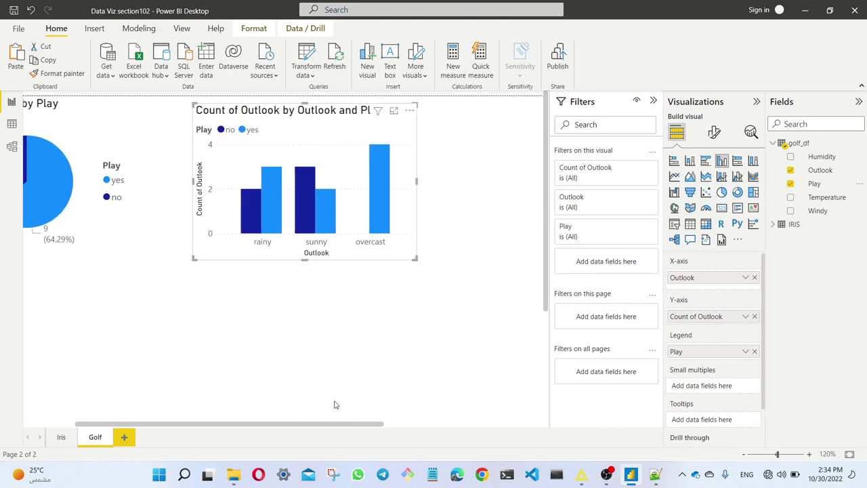
{"action": "left_click_drag", "start_coordinate": [325, 426], "coordinate": [287, 434]}
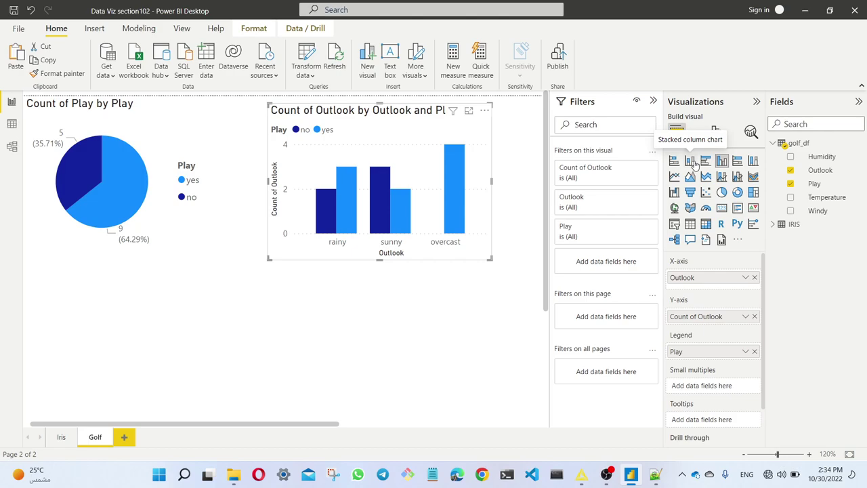
Convert the Outlook chart to a stacked column chart and save the report
{"action": "left_click", "coordinate": [690, 161]}
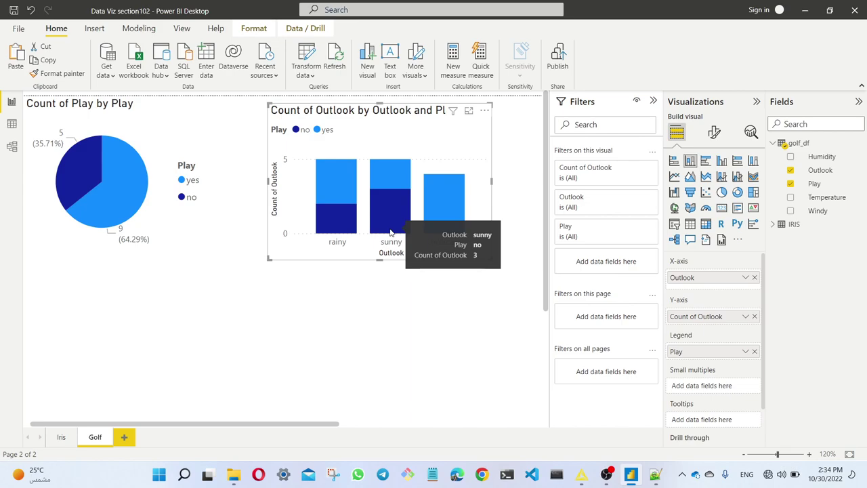
{"action": "left_click", "coordinate": [425, 386]}
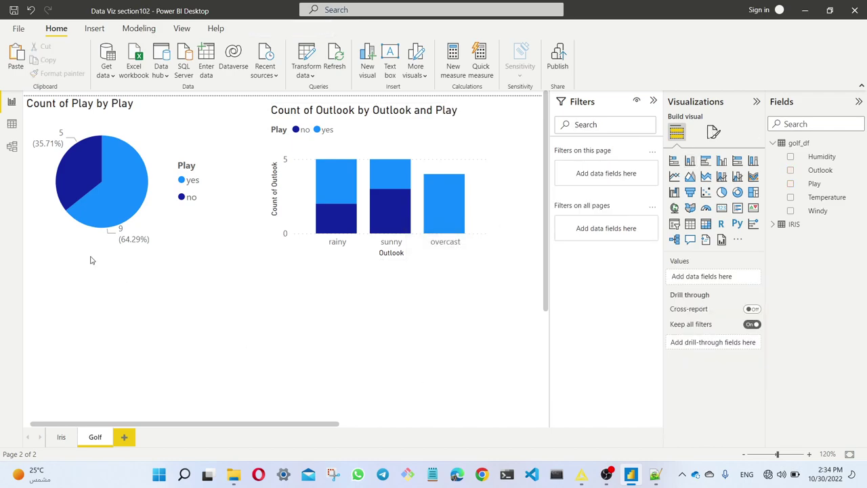
{"action": "left_click", "coordinate": [13, 11]}
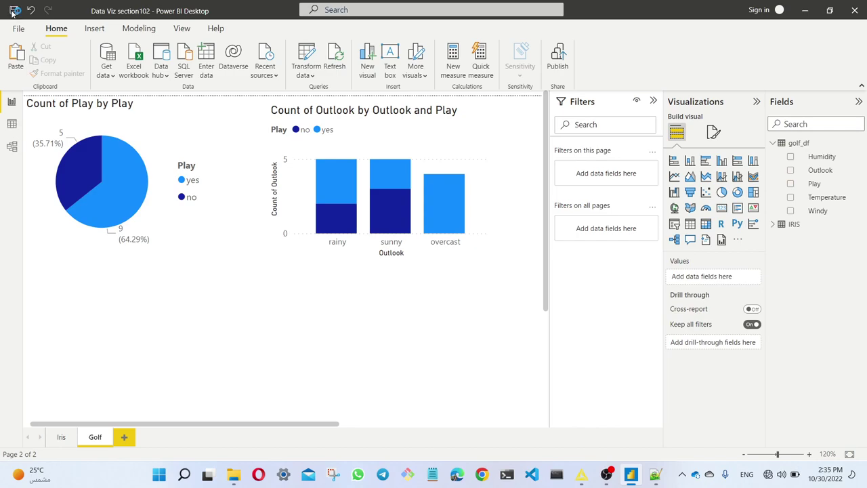
Import the weatherHistory CSV file from the datasets folder, look over its preview, and load it
{"action": "left_click", "coordinate": [110, 73]}
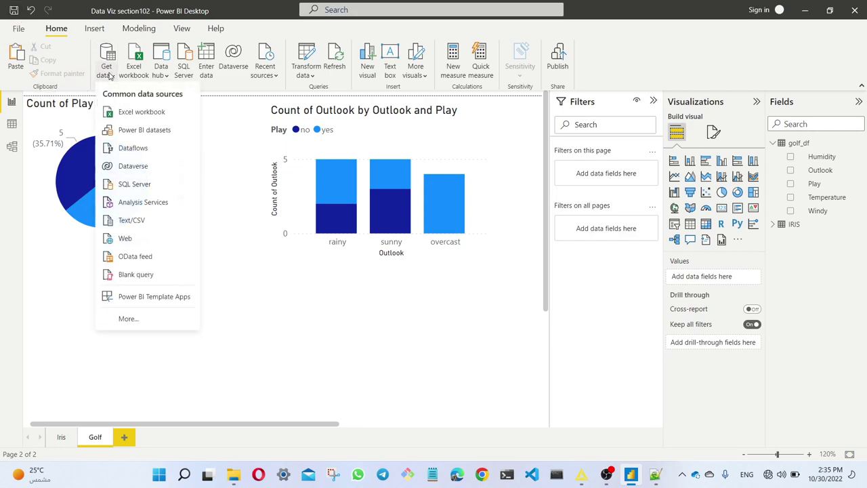
{"action": "left_click", "coordinate": [164, 222]}
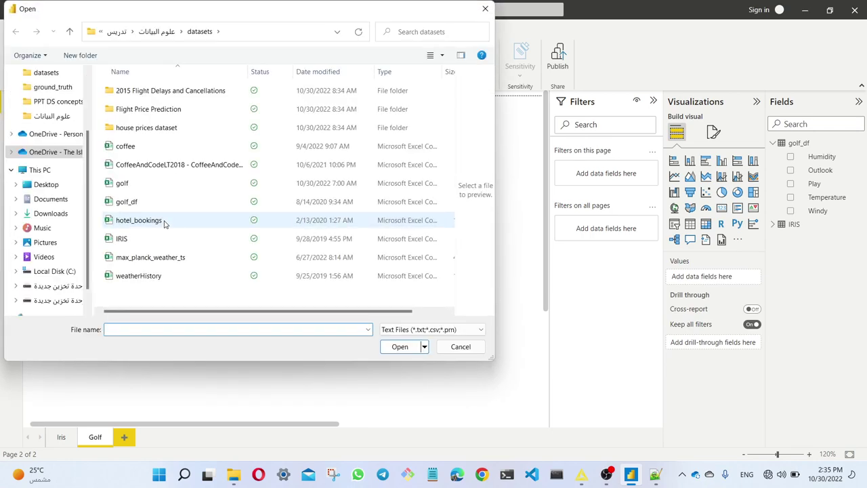
{"action": "left_click", "coordinate": [154, 277]}
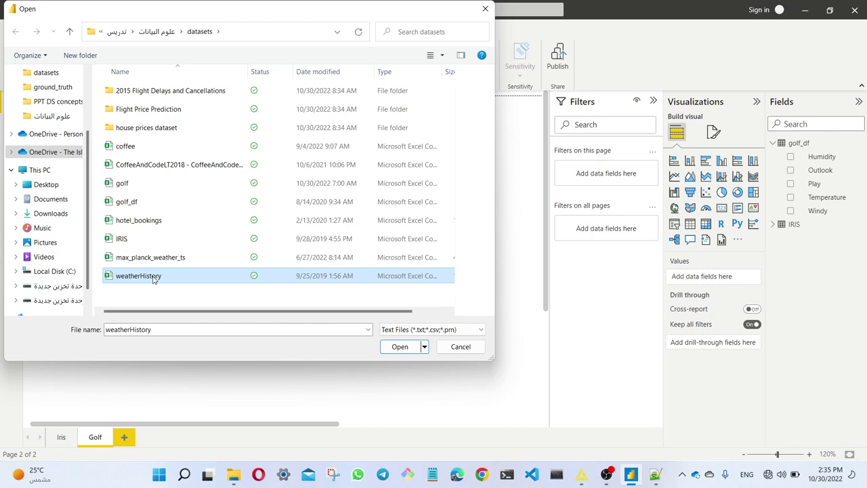
{"action": "left_click", "coordinate": [411, 348]}
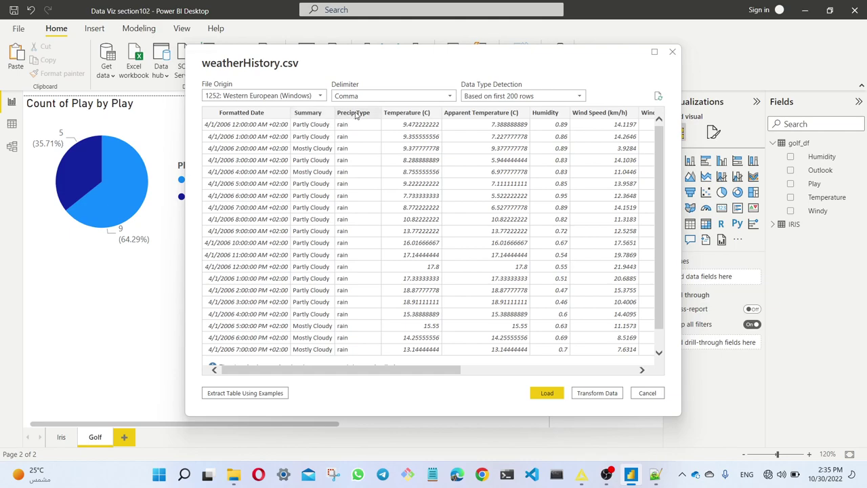
{"action": "scroll", "coordinate": [351, 211], "scroll_direction": "down", "scroll_amount": 2}
{"action": "scroll", "coordinate": [347, 211], "scroll_direction": "up", "scroll_amount": 2}
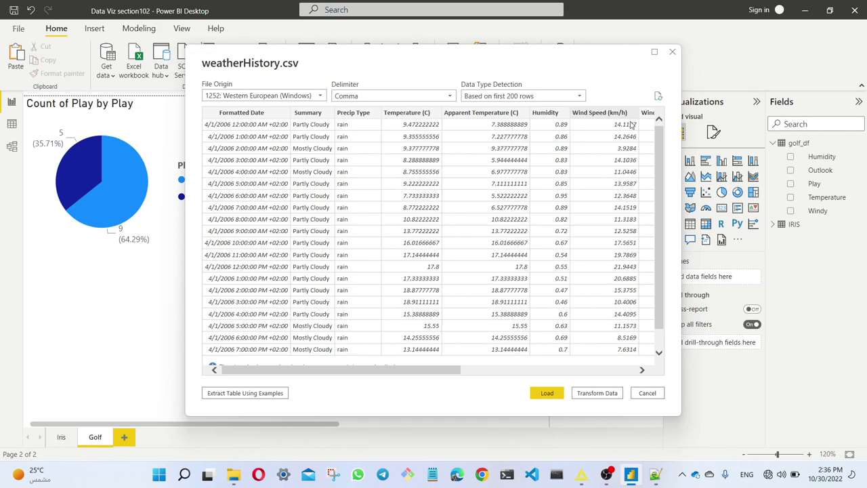
{"action": "left_click", "coordinate": [553, 392]}
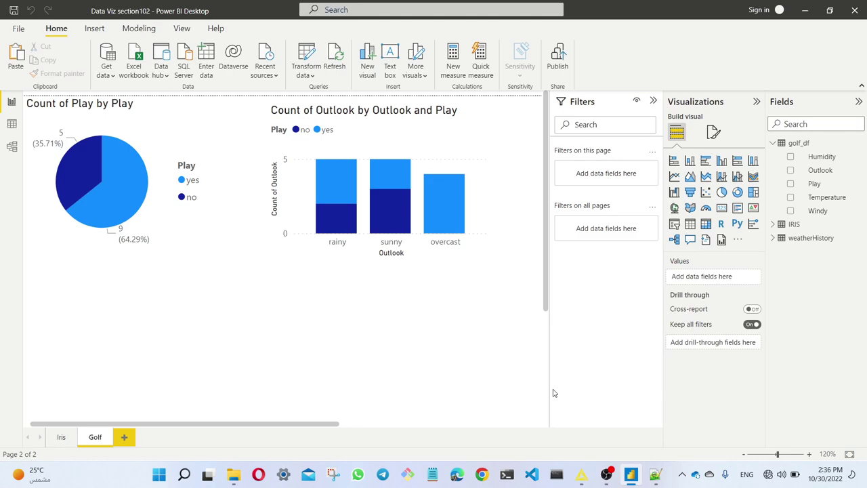
Add a report page named Weather and collapse the golf_df table's field list
{"action": "left_click", "coordinate": [126, 438]}
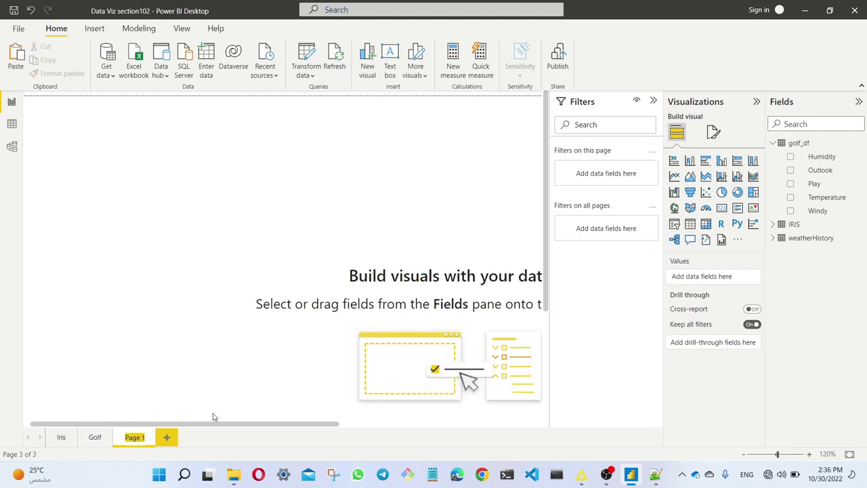
{"action": "type", "text": "Weather"}
{"action": "key", "text": "Return"}
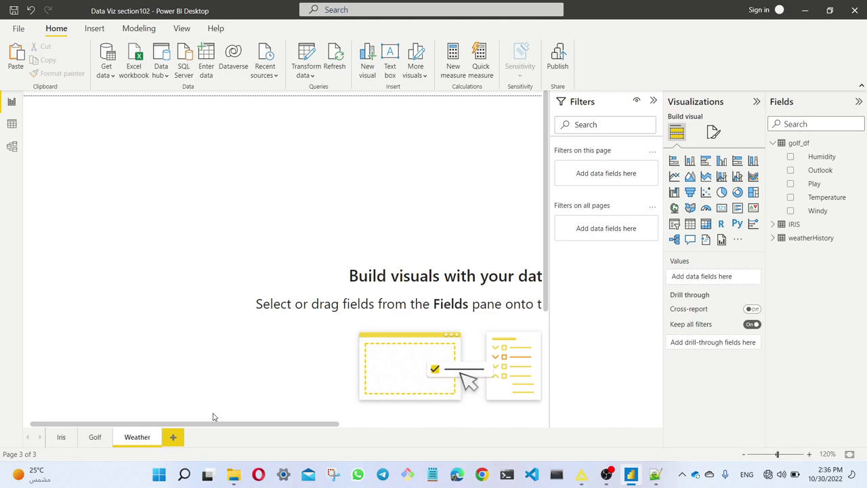
{"action": "left_click", "coordinate": [777, 143]}
{"action": "left_click", "coordinate": [809, 174]}
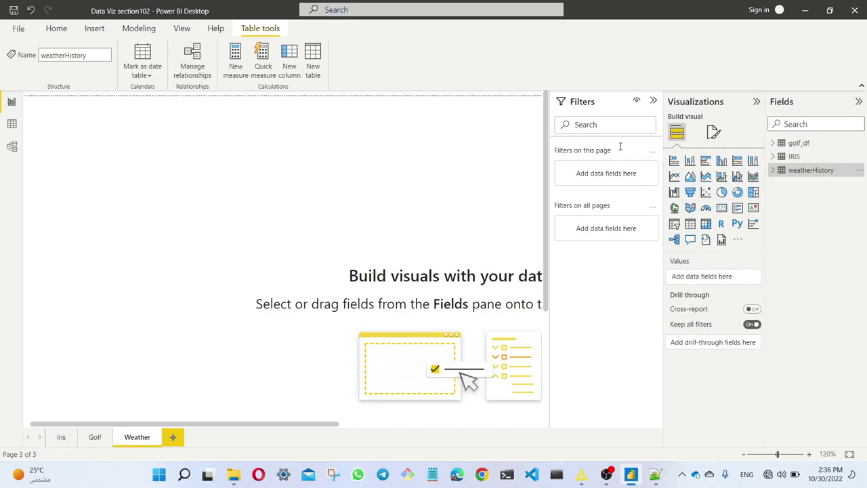
{"action": "left_click", "coordinate": [287, 198]}
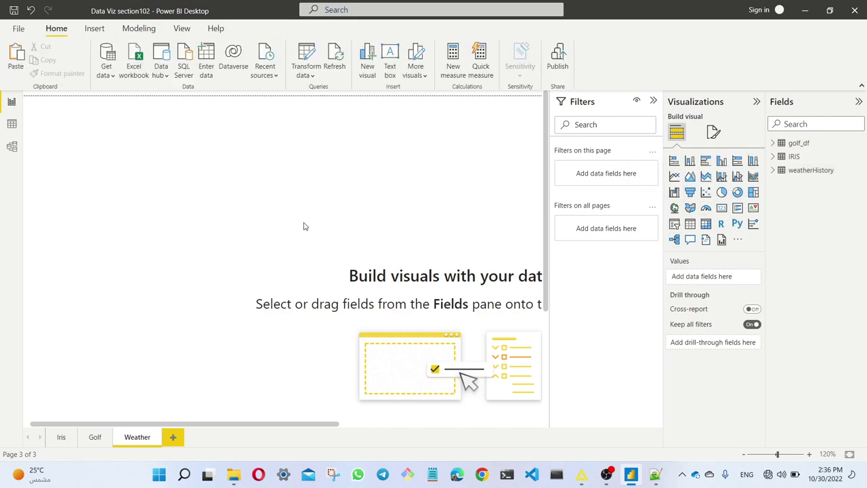
Open the Power Query Editor to transform the data, maximize its window, and display the weatherHistory query
{"action": "left_click", "coordinate": [311, 75]}
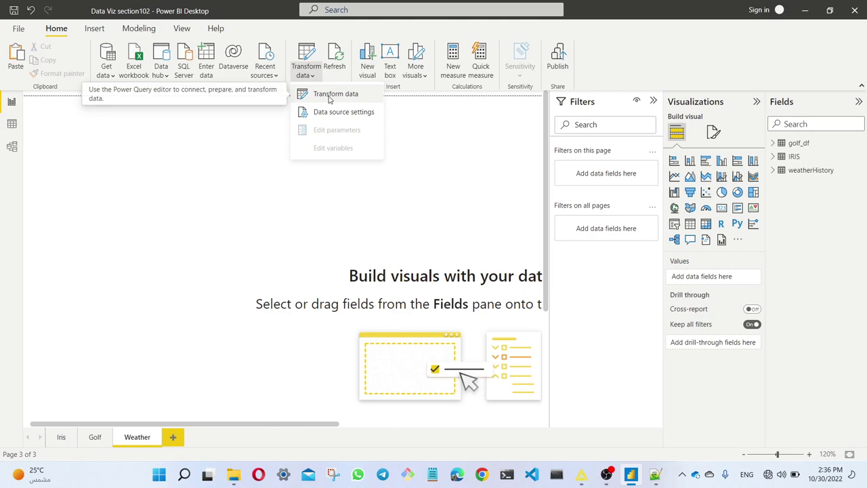
{"action": "left_click", "coordinate": [330, 95]}
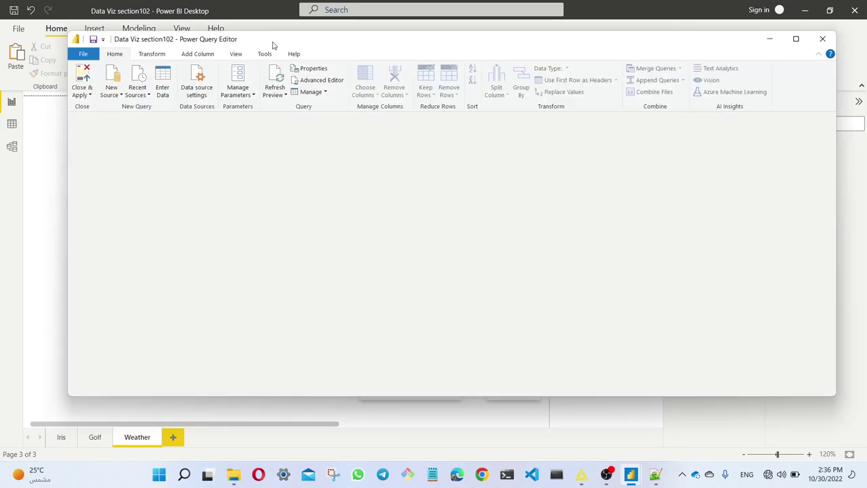
{"action": "left_click_drag", "start_coordinate": [348, 42], "coordinate": [537, 176]}
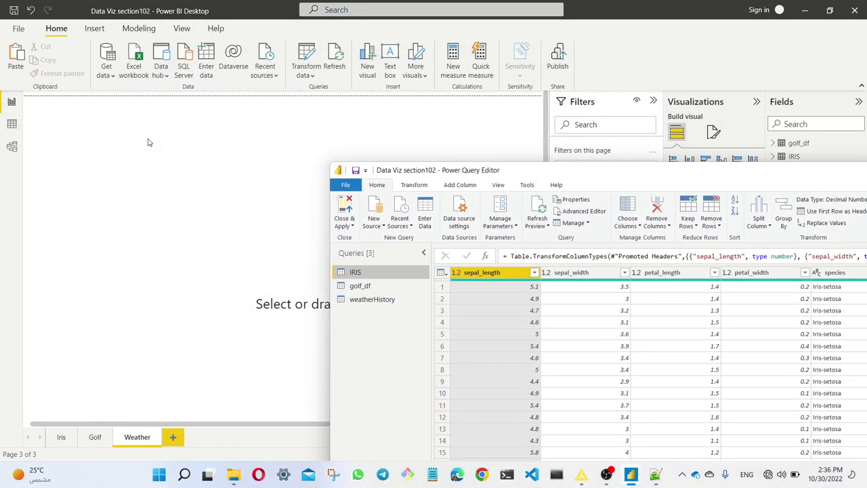
{"action": "left_click_drag", "start_coordinate": [631, 173], "coordinate": [351, 31]}
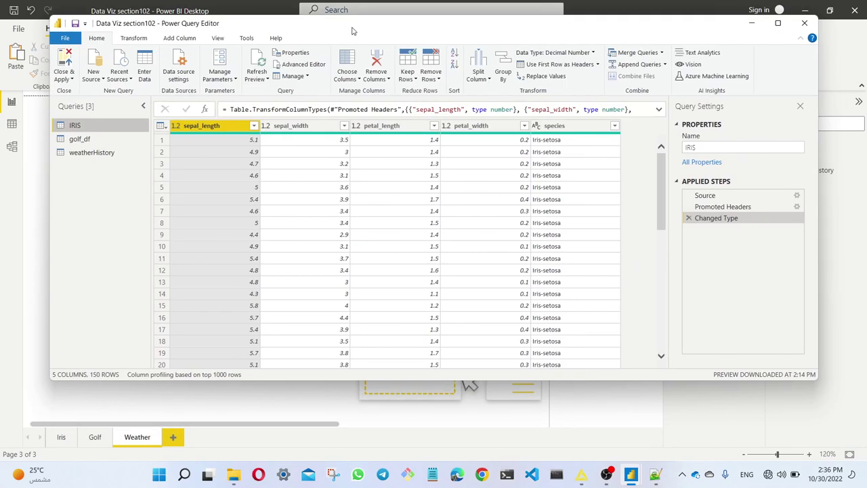
{"action": "left_click", "coordinate": [778, 26]}
{"action": "left_click", "coordinate": [32, 133]}
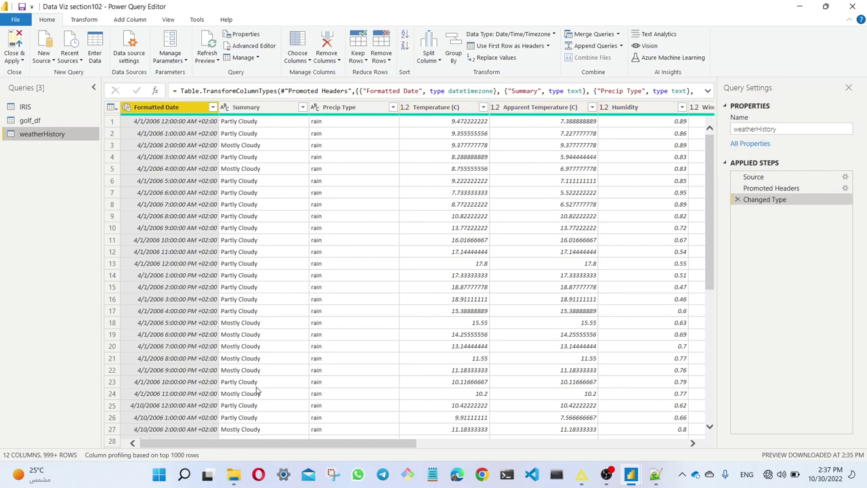
Look through the weatherHistory columns and change the Wind Speed (km/h) column's type to Whole Number as a new step
{"action": "left_click_drag", "start_coordinate": [281, 444], "coordinate": [454, 446]}
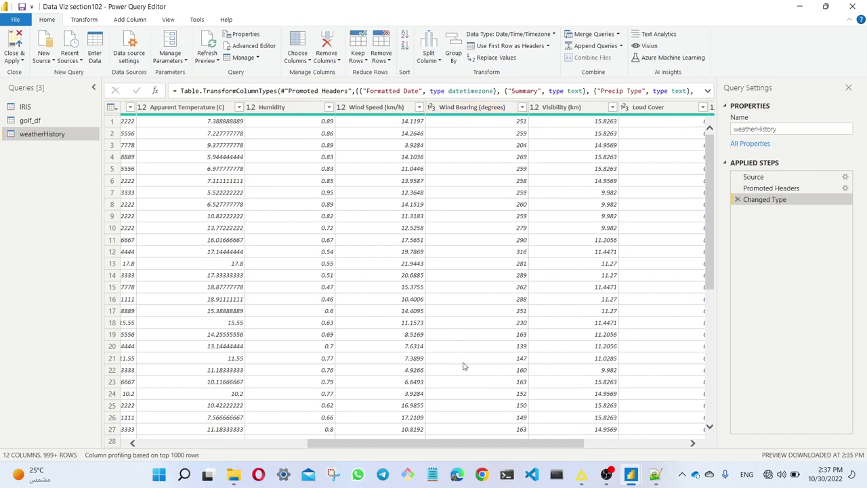
{"action": "left_click_drag", "start_coordinate": [479, 450], "coordinate": [203, 446]}
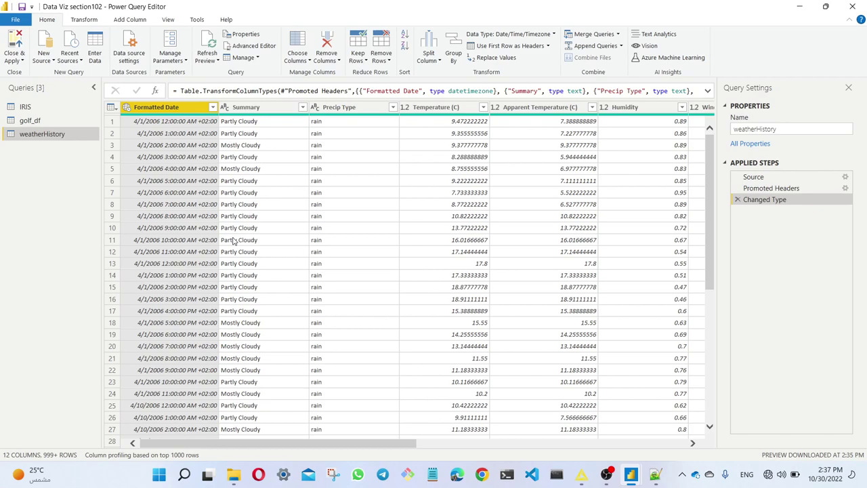
{"action": "left_click_drag", "start_coordinate": [365, 449], "coordinate": [530, 451]}
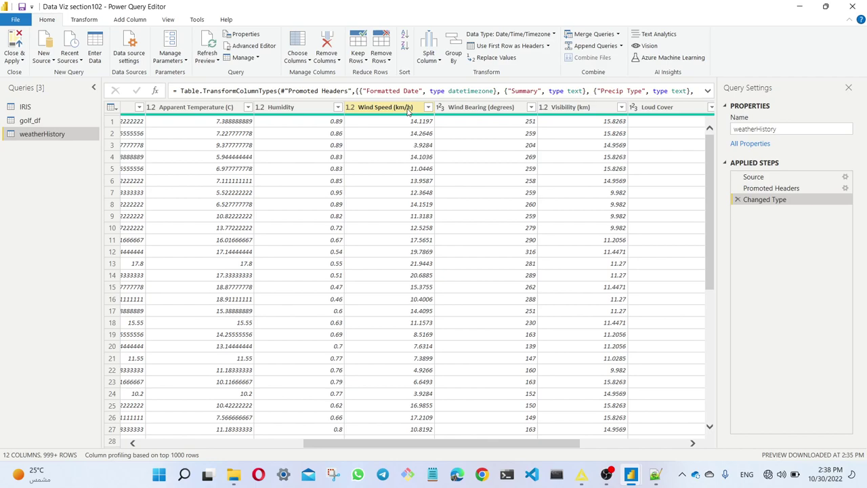
{"action": "right_click", "coordinate": [409, 110]}
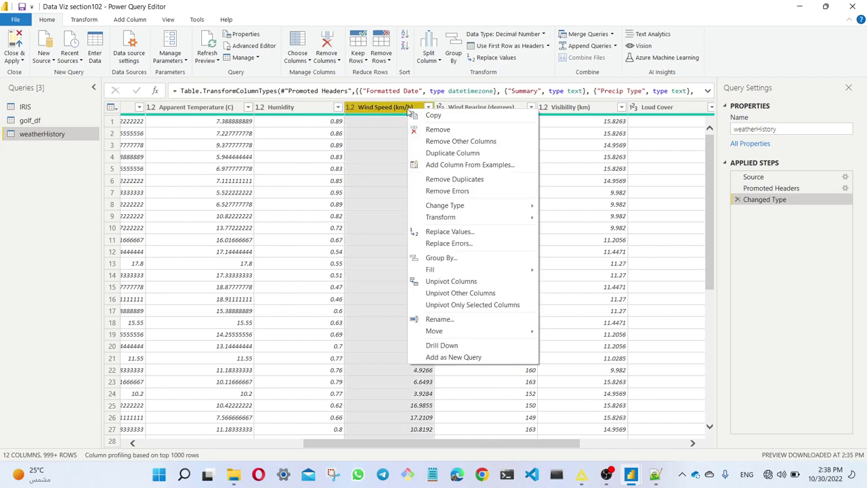
{"action": "mouse_move", "coordinate": [458, 207]}
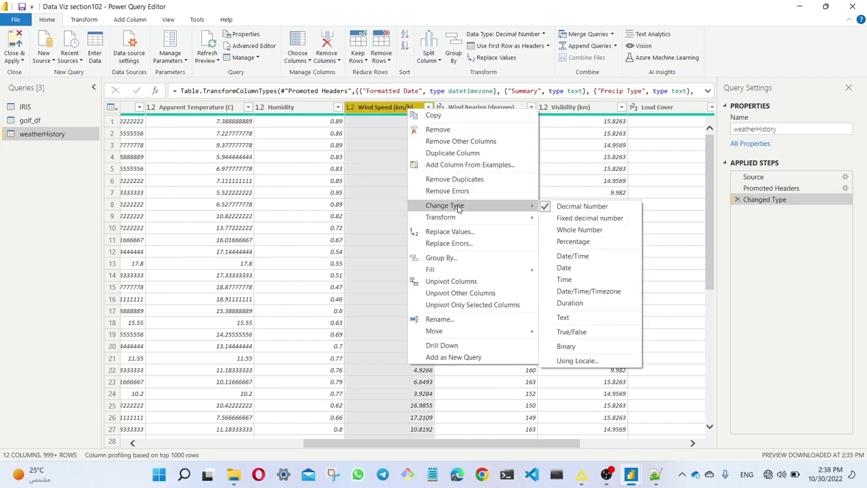
{"action": "left_click", "coordinate": [600, 234]}
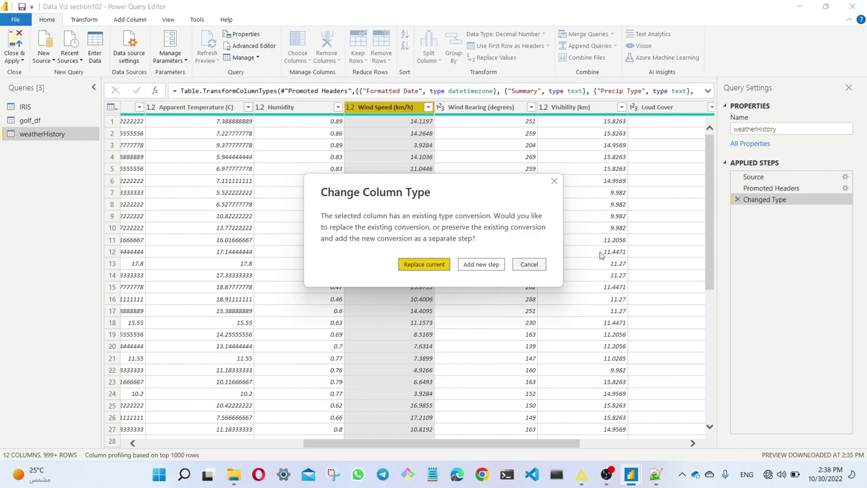
{"action": "left_click", "coordinate": [478, 264]}
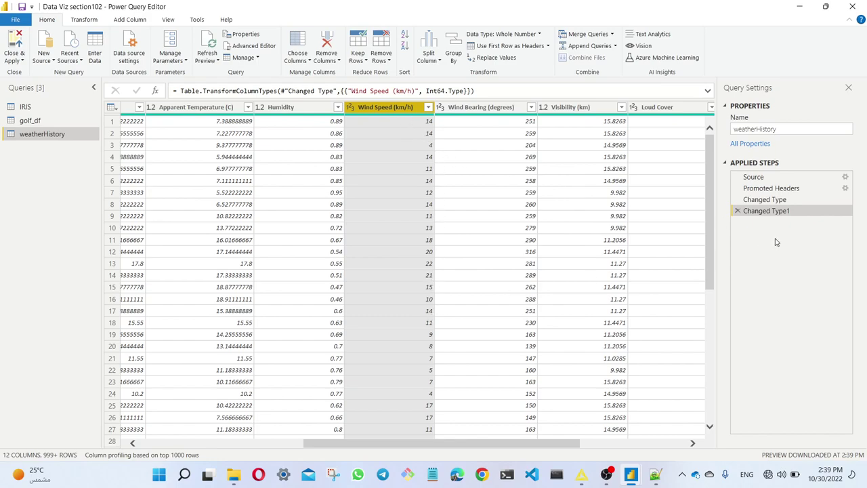
Rename the last applied step of the weatherHistory query as Changed Type Wind
{"action": "right_click", "coordinate": [778, 212]}
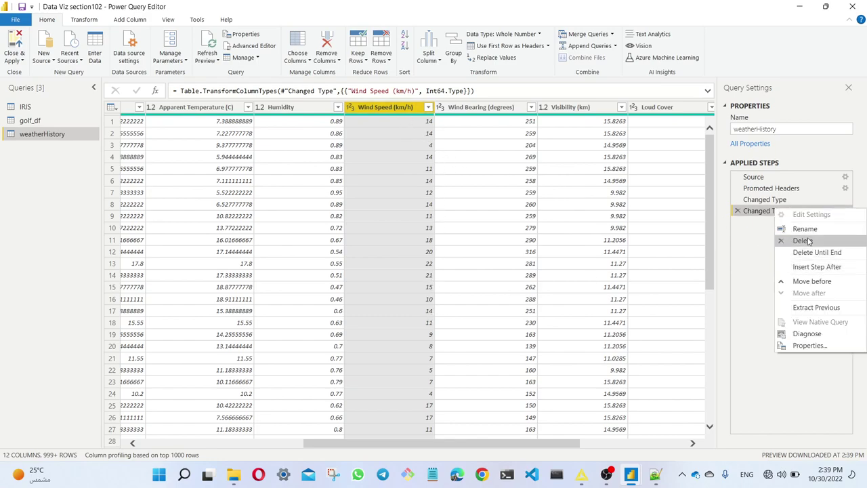
{"action": "key", "text": "Escape"}
{"action": "key", "text": "F2"}
{"action": "left_click", "coordinate": [801, 207]}
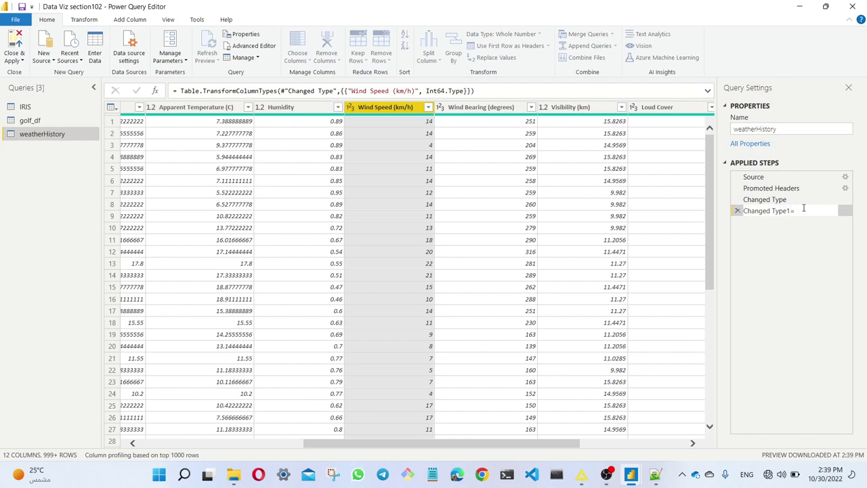
{"action": "key", "text": "BackSpace"}
{"action": "type", "text": "Wind"}
{"action": "key", "text": "Return"}
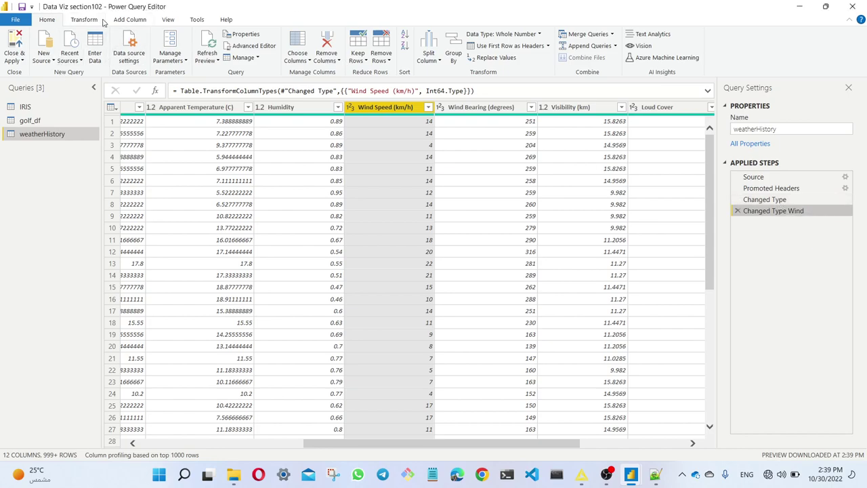
{"action": "left_click", "coordinate": [128, 20]}
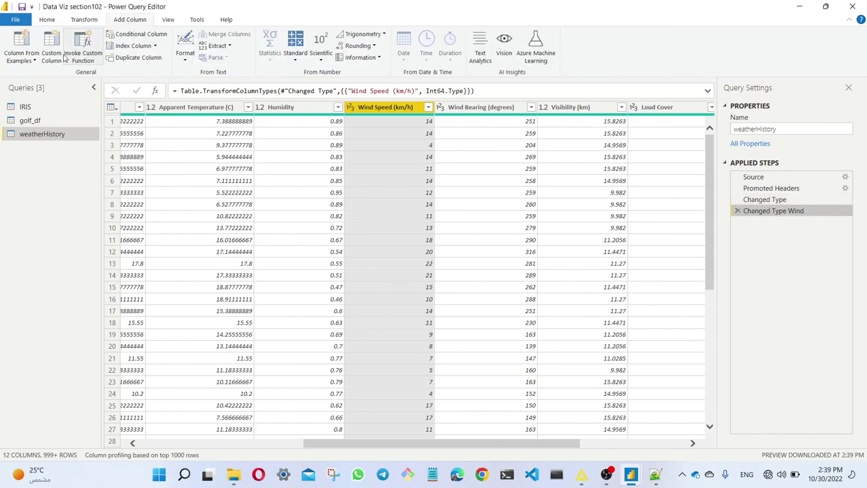
{"action": "left_click", "coordinate": [58, 60]}
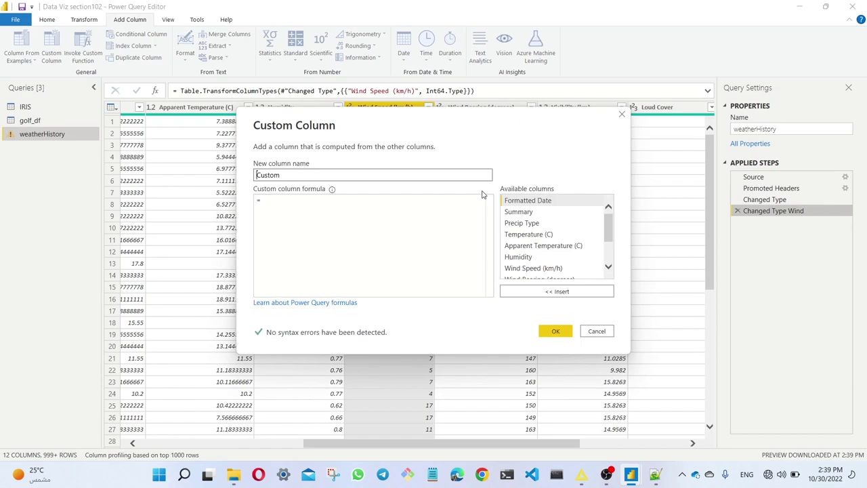
{"action": "double_click", "coordinate": [271, 177]}
{"action": "left_click", "coordinate": [596, 330]}
{"action": "left_click_drag", "start_coordinate": [505, 449], "coordinate": [435, 452]}
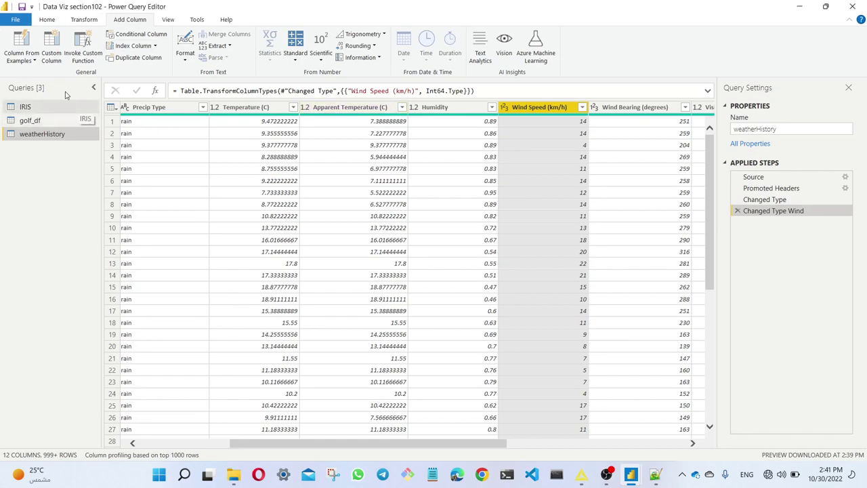
Start a custom column for weatherHistory and name it TempDiff
{"action": "left_click", "coordinate": [54, 61]}
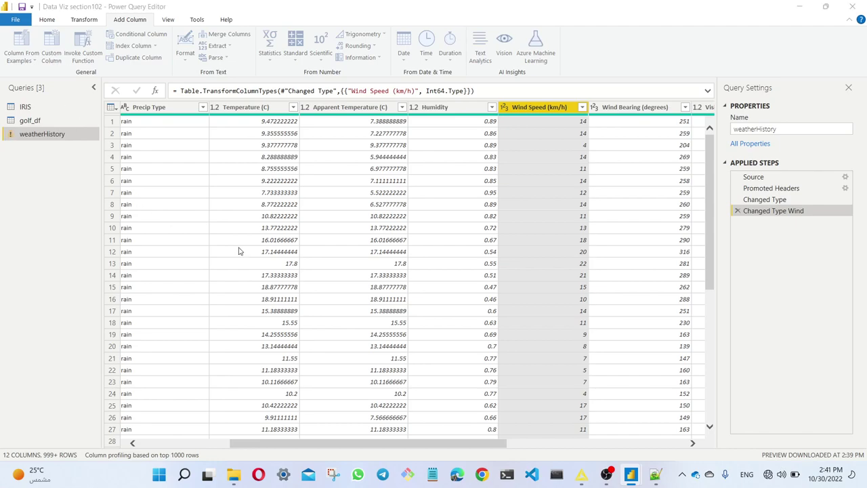
{"action": "left_click", "coordinate": [259, 174]}
{"action": "double_click", "coordinate": [260, 174]}
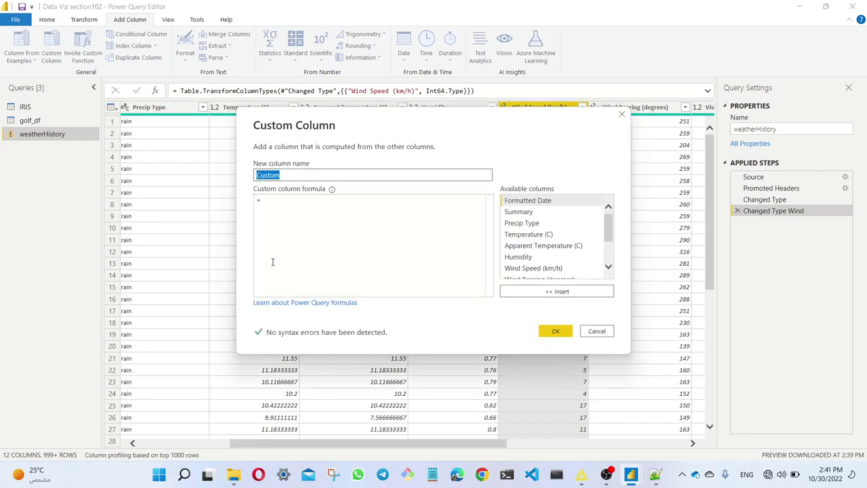
{"action": "type", "text": "TempDiff"}
Define the TempDiff custom column as Temperature (C) minus Humidity and add it to weatherHistory
{"action": "left_click", "coordinate": [273, 261]}
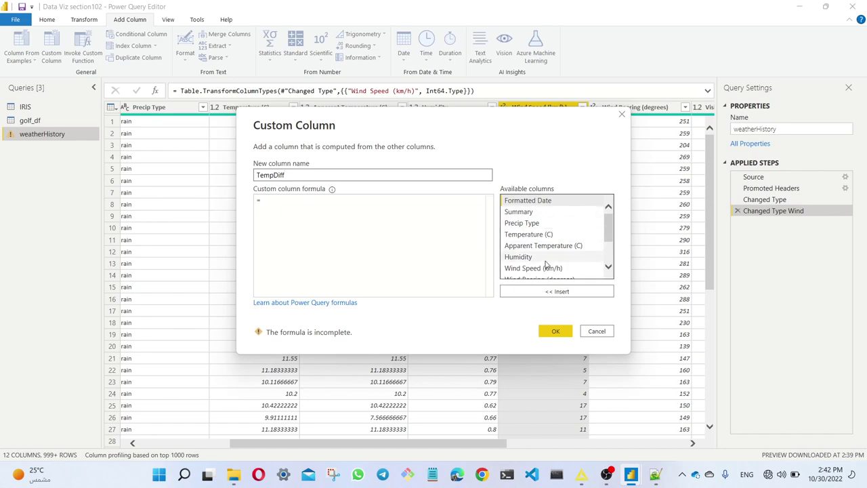
{"action": "scroll", "coordinate": [551, 247], "scroll_direction": "down", "scroll_amount": 2}
{"action": "scroll", "coordinate": [550, 247], "scroll_direction": "up", "scroll_amount": 2}
{"action": "left_click", "coordinate": [305, 210]}
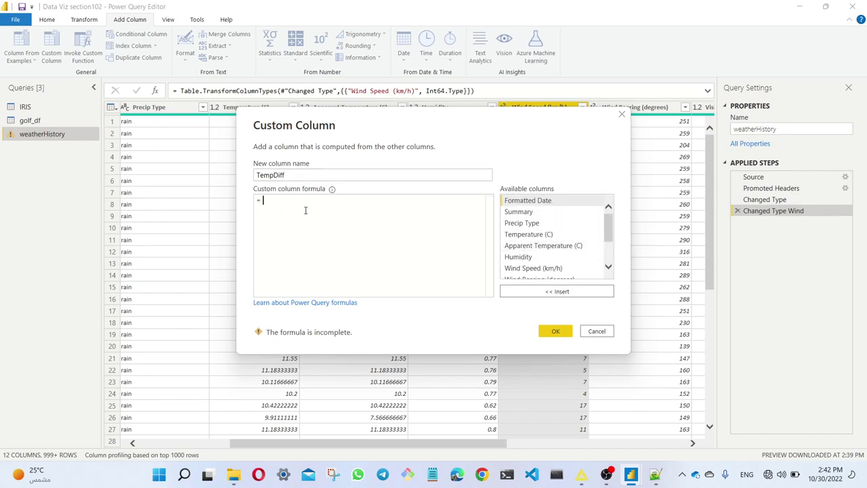
{"action": "double_click", "coordinate": [539, 236]}
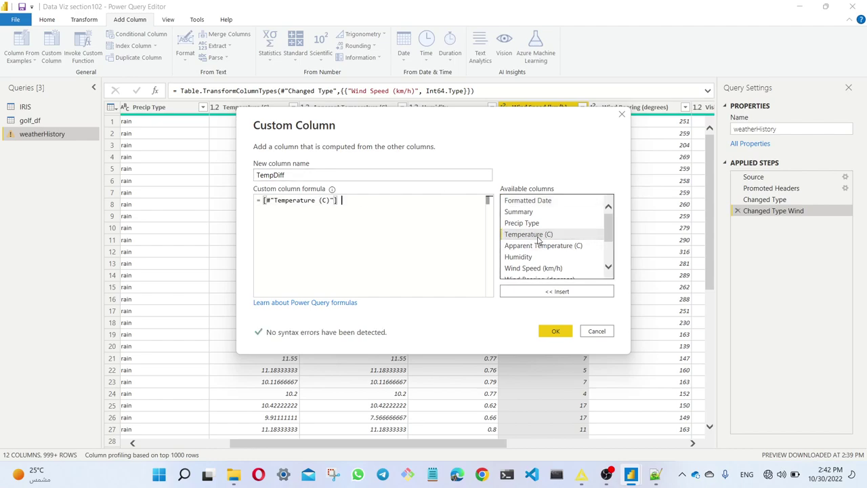
{"action": "type", "text": "-"}
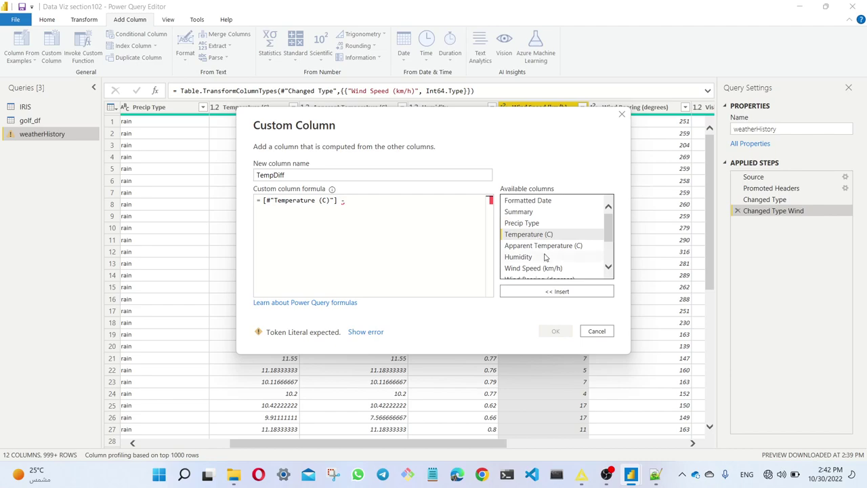
{"action": "double_click", "coordinate": [544, 257]}
{"action": "left_click", "coordinate": [384, 253]}
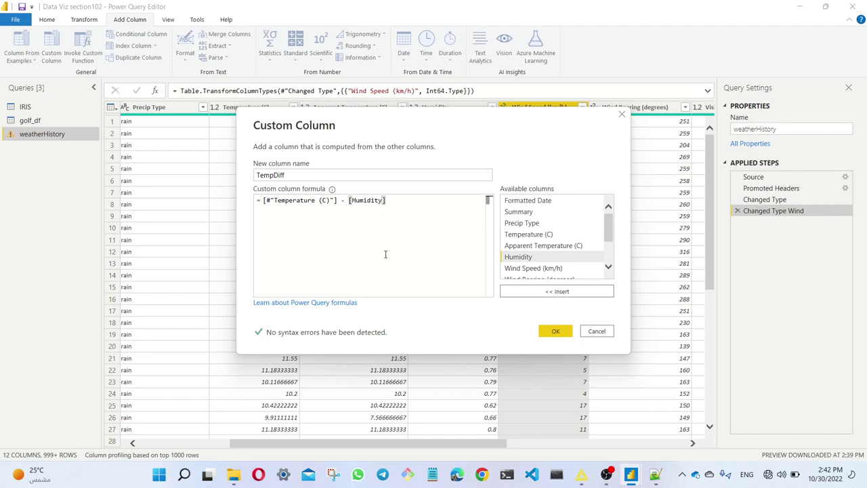
{"action": "left_click", "coordinate": [557, 332]}
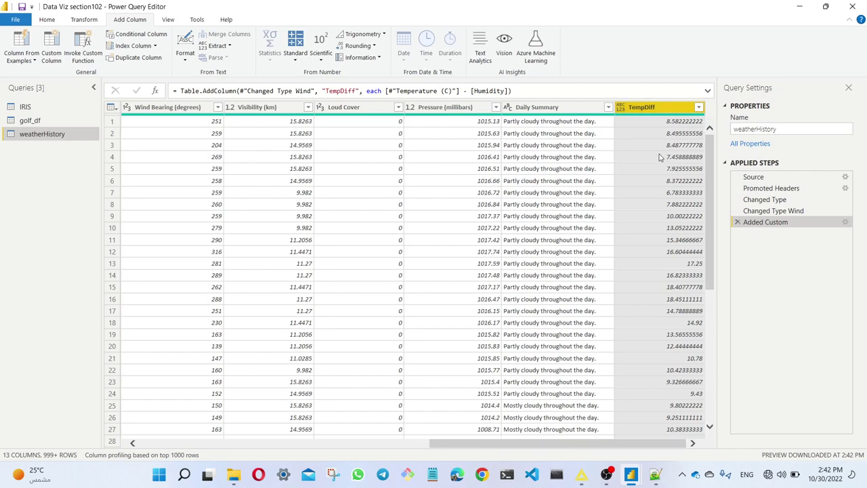
Look through the values of the TempDiff column and review its custom column formula
{"action": "scroll", "coordinate": [677, 136], "scroll_direction": "down", "scroll_amount": 2}
{"action": "scroll", "coordinate": [667, 149], "scroll_direction": "up", "scroll_amount": 2}
{"action": "scroll", "coordinate": [681, 312], "scroll_direction": "down", "scroll_amount": 4}
{"action": "scroll", "coordinate": [682, 311], "scroll_direction": "up", "scroll_amount": 4}
{"action": "left_click", "coordinate": [846, 224]}
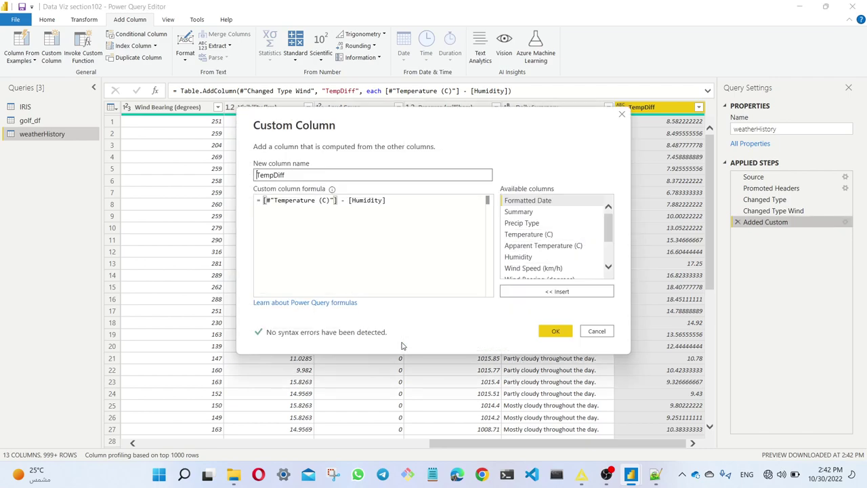
{"action": "left_click", "coordinate": [596, 331]}
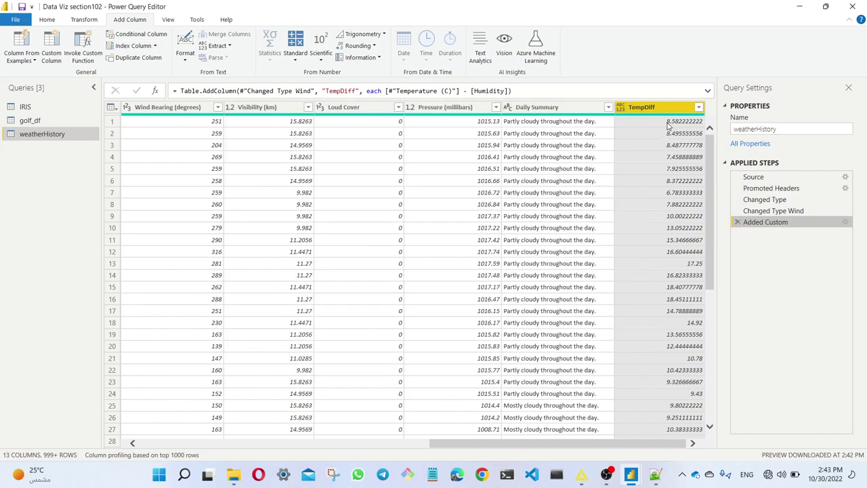
Edit the TempDiff formula to subtract Apparent Temperature (C) instead of Humidity from Temperature (C)
{"action": "left_click", "coordinate": [845, 225]}
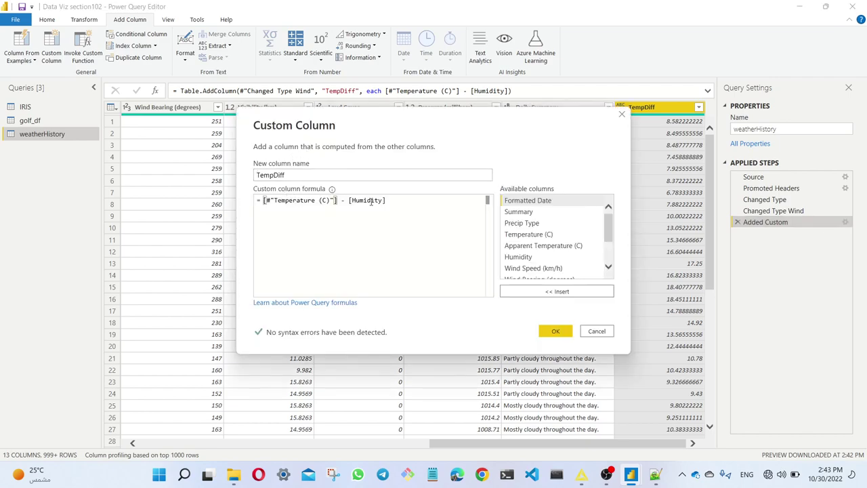
{"action": "left_click", "coordinate": [405, 200]}
{"action": "key", "text": "BackSpace"}
{"action": "key", "text": "BackSpace"}
{"action": "key", "text": "BackSpace"}
{"action": "key", "text": "BackSpace"}
{"action": "key", "text": "BackSpace"}
{"action": "key", "text": "BackSpace"}
{"action": "key", "text": "BackSpace"}
{"action": "key", "text": "BackSpace"}
{"action": "key", "text": "BackSpace"}
{"action": "key", "text": "BackSpace"}
{"action": "key", "text": "BackSpace"}
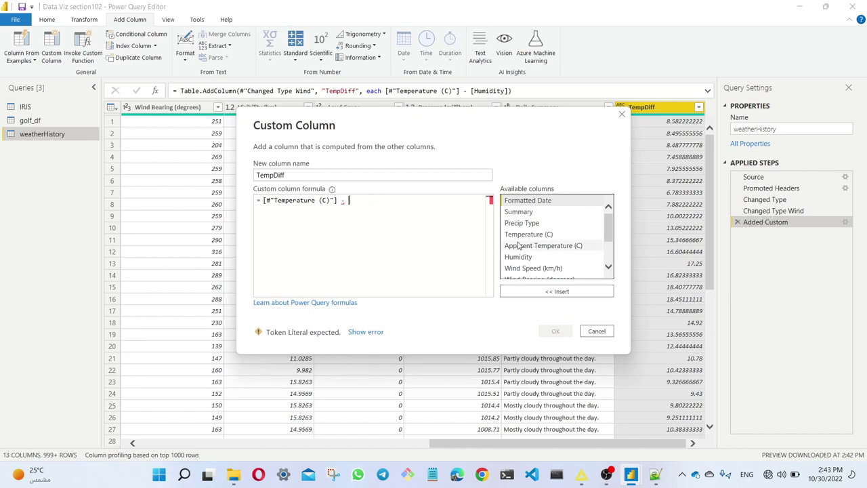
{"action": "double_click", "coordinate": [539, 247]}
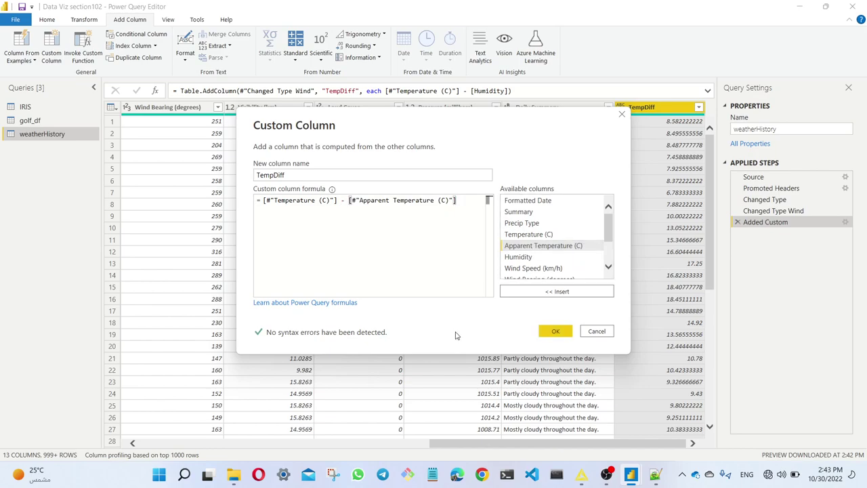
{"action": "left_click", "coordinate": [556, 330]}
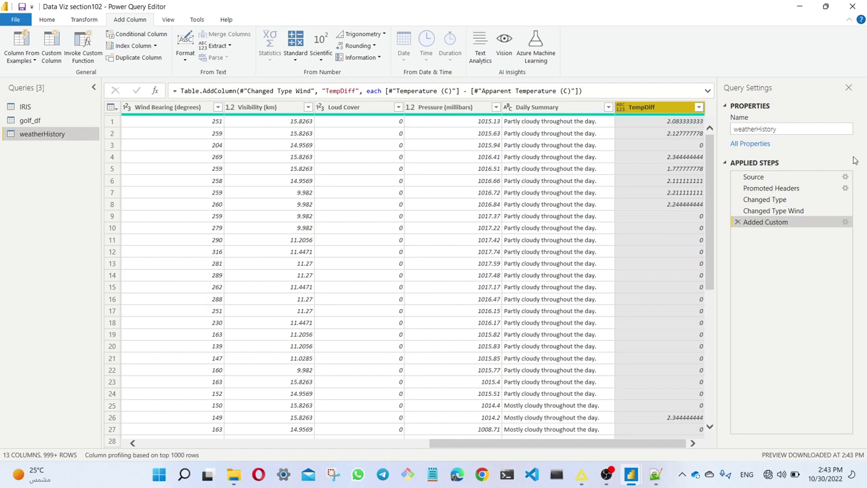
Rename the last applied step of the weatherHistory query as Added TempDiff Col
{"action": "right_click", "coordinate": [784, 224]}
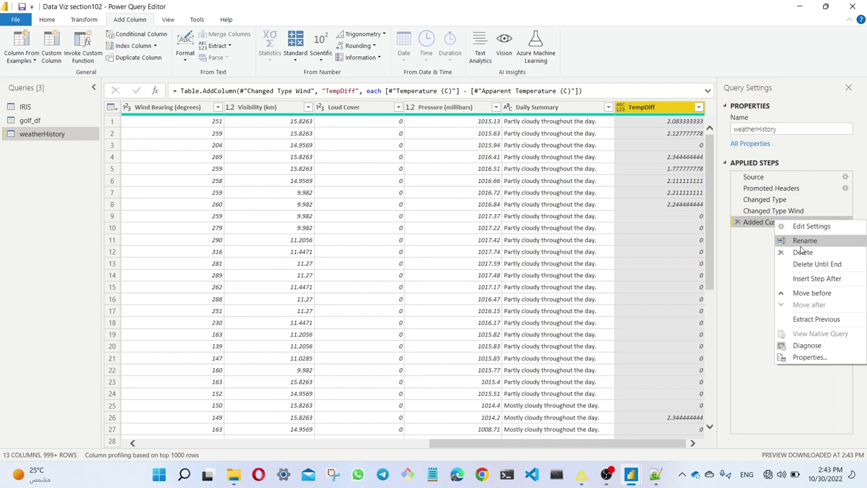
{"action": "left_click", "coordinate": [800, 244]}
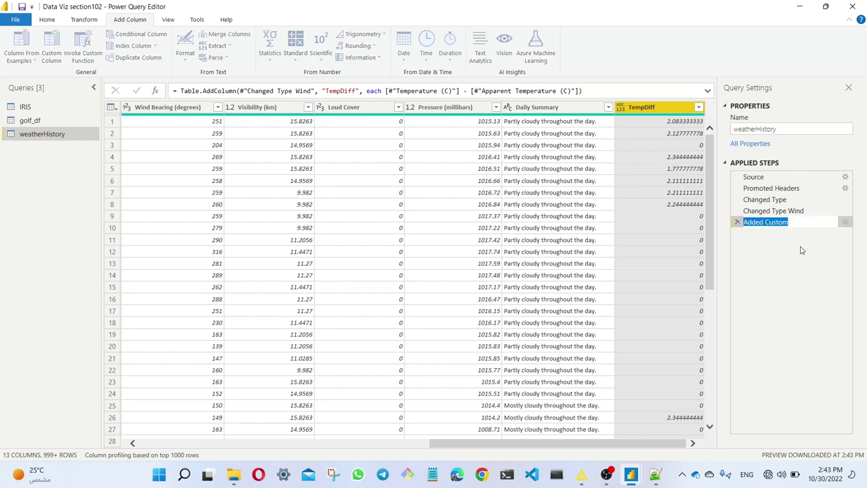
{"action": "double_click", "coordinate": [783, 223]}
{"action": "type", "text": "TempDiff"}
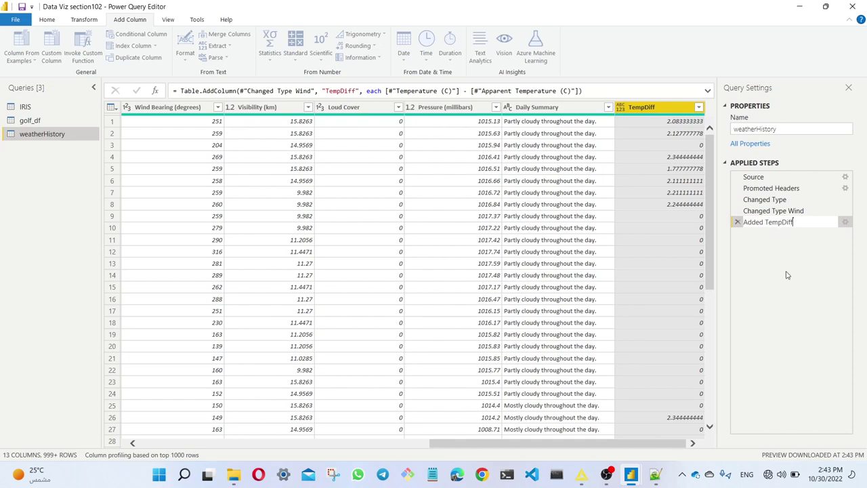
{"action": "type", "text": " Col"}
{"action": "key", "text": "Return"}
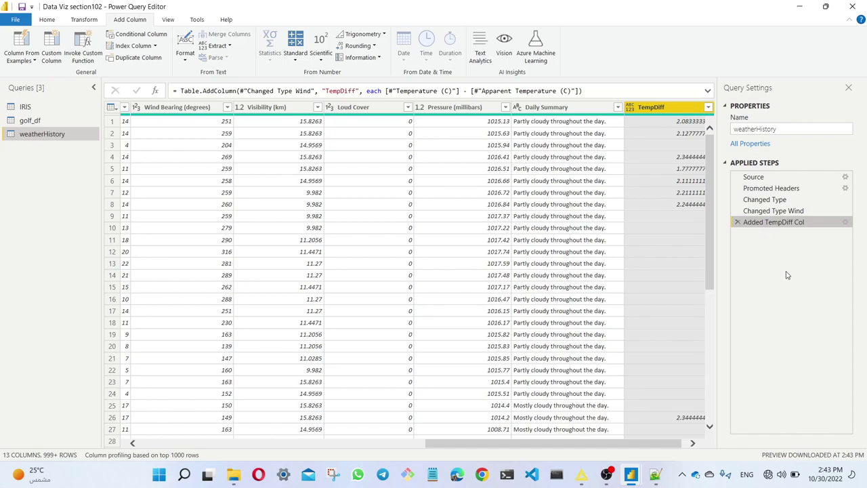
Apply the pending query changes and close the Power Query Editor to return to the report
{"action": "left_click", "coordinate": [46, 19]}
{"action": "left_click_drag", "start_coordinate": [261, 4], "coordinate": [448, 45]}
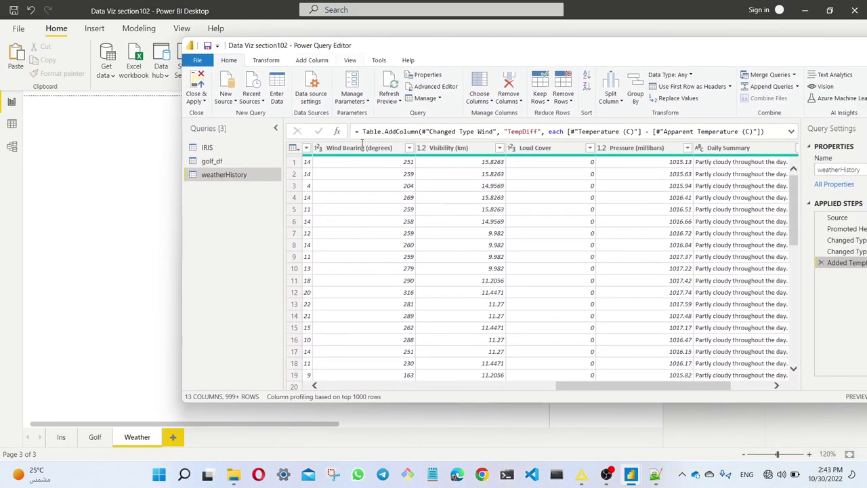
{"action": "left_click", "coordinate": [195, 102]}
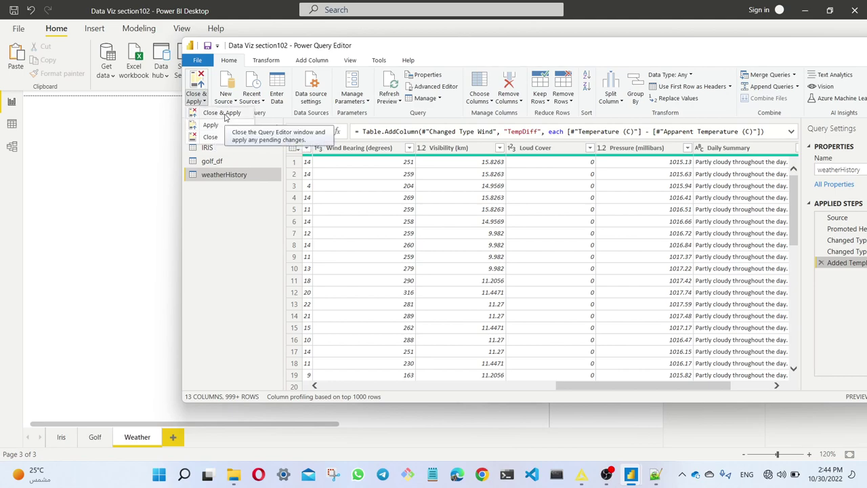
{"action": "left_click", "coordinate": [222, 113]}
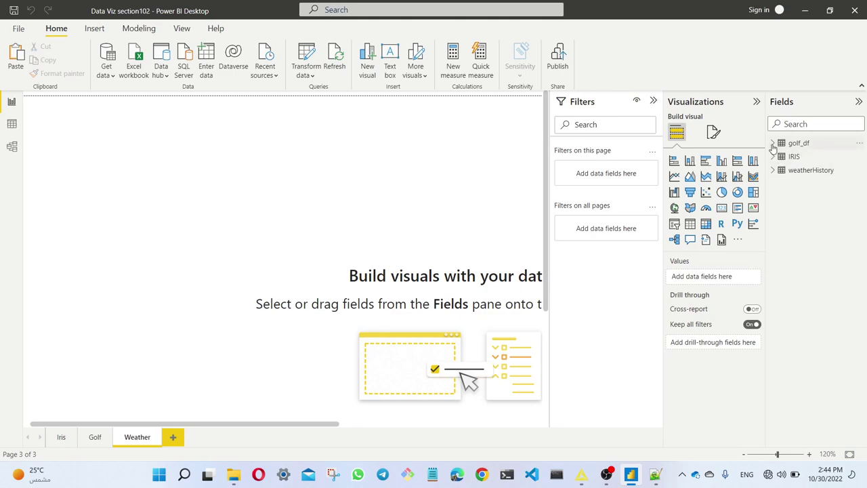
List the weatherHistory fields, then add a line chart to the Weather page and widen it to about two and a half times its default width
{"action": "left_click", "coordinate": [774, 171]}
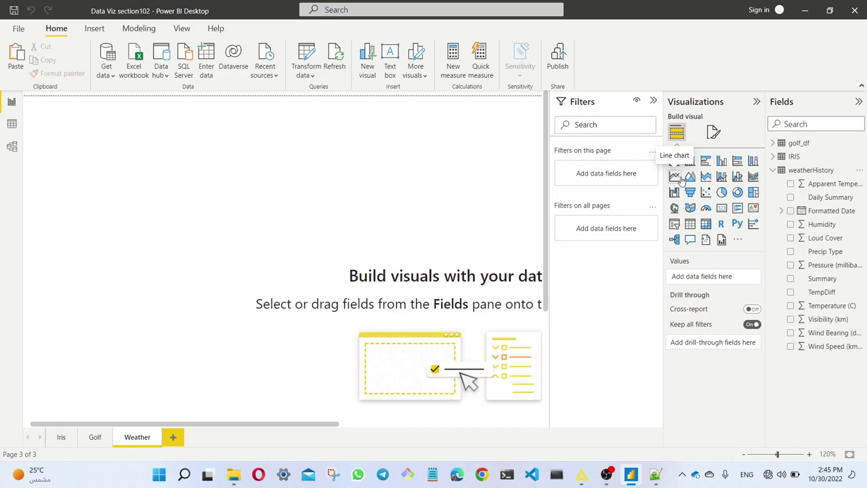
{"action": "left_click", "coordinate": [682, 178]}
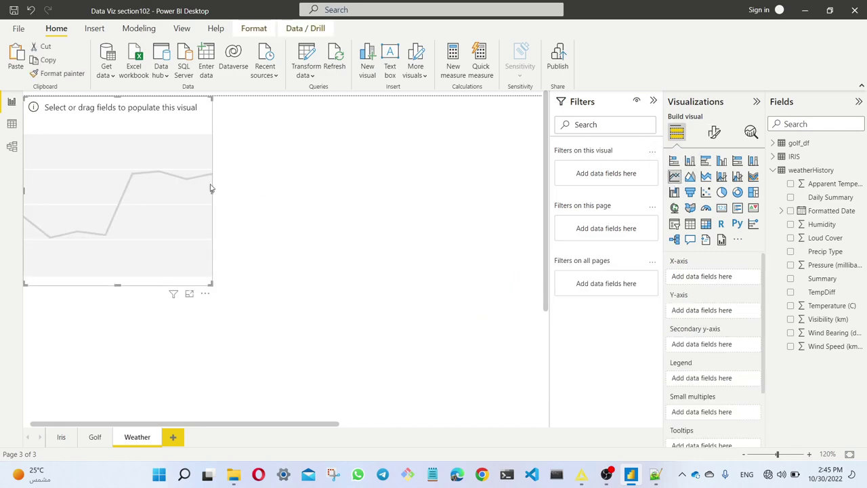
{"action": "left_click_drag", "start_coordinate": [213, 189], "coordinate": [506, 190]}
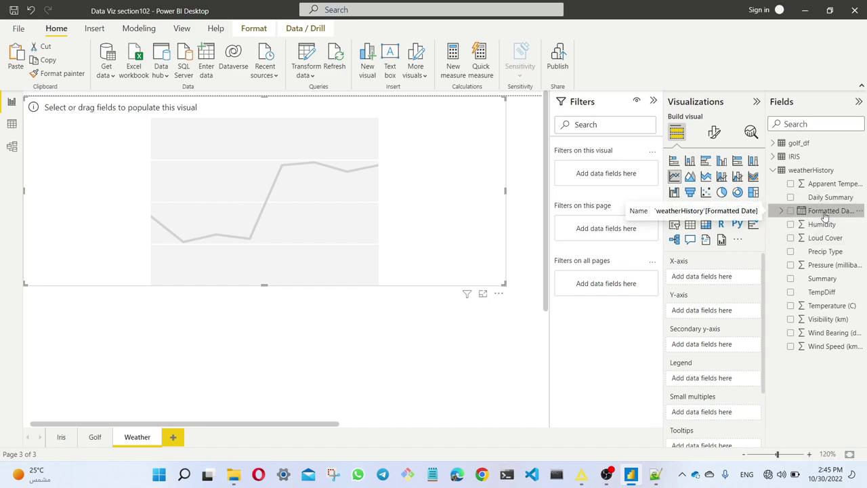
Assign Formatted Date to the line chart's X-axis and expand its date hierarchy in the weatherHistory fields
{"action": "left_click_drag", "start_coordinate": [825, 215], "coordinate": [748, 285]}
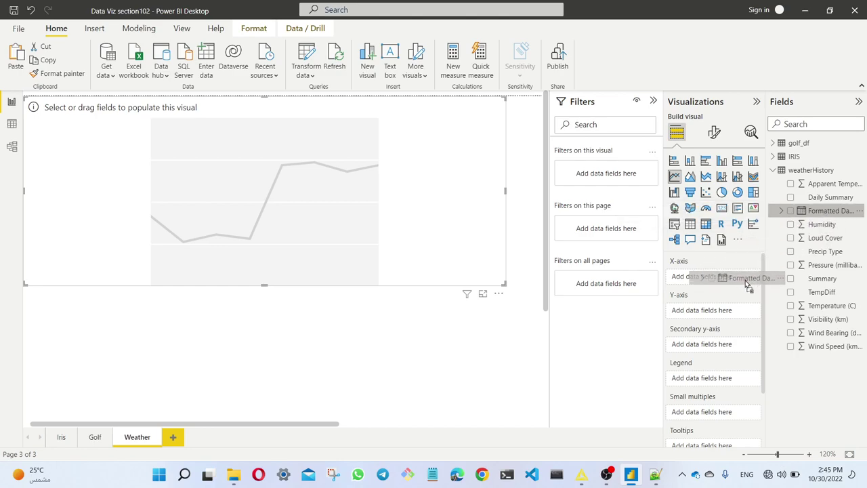
{"action": "left_click_drag", "start_coordinate": [748, 286], "coordinate": [746, 283]}
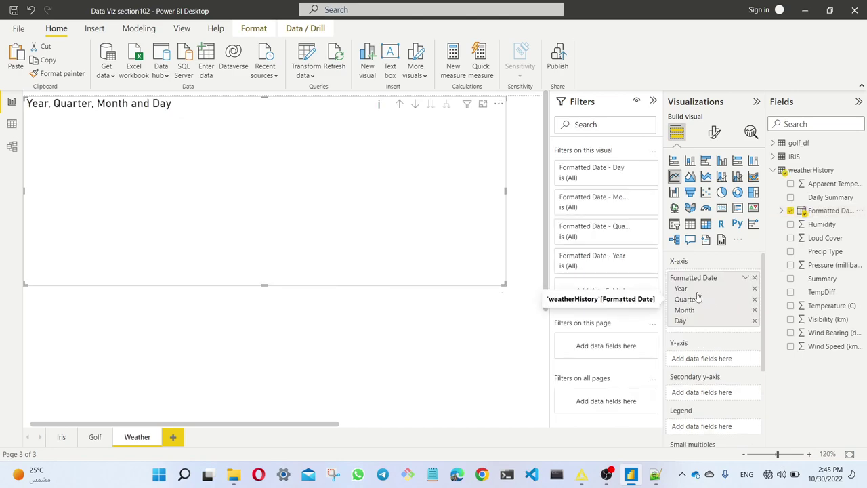
{"action": "left_click", "coordinate": [780, 211]}
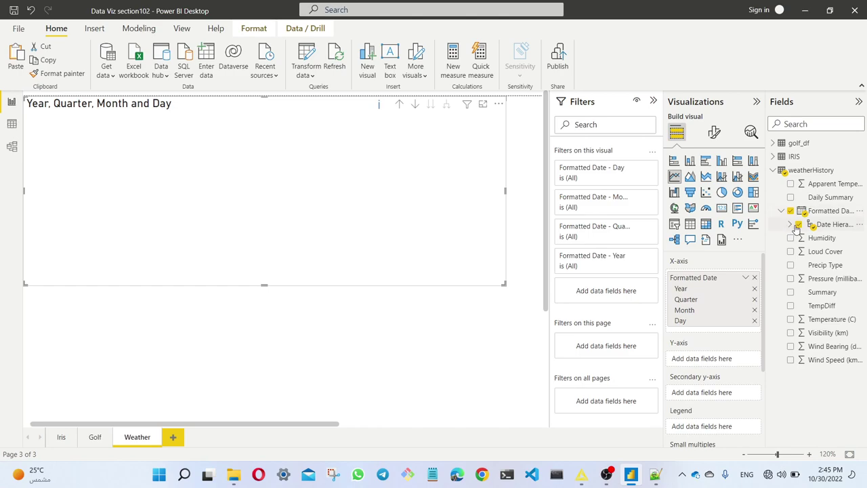
{"action": "left_click", "coordinate": [789, 224]}
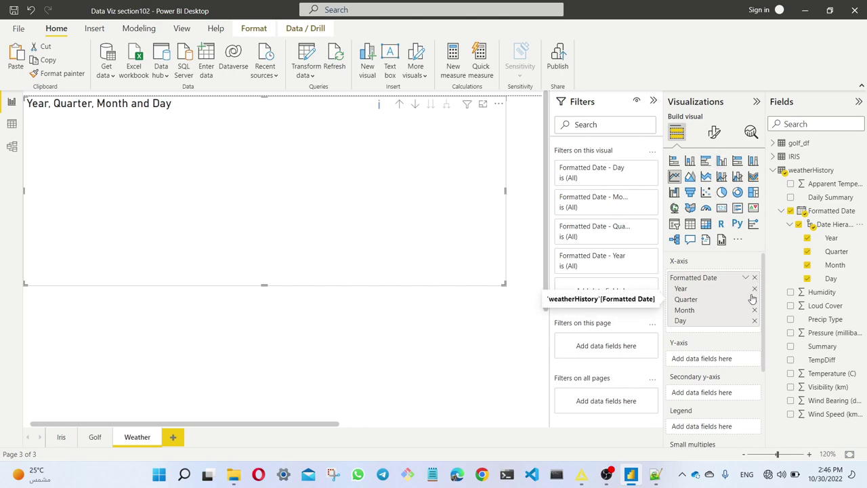
Assign Temperature (C) to the line chart's Y-axis and inspect the peak in 2010
{"action": "scroll", "coordinate": [749, 297], "scroll_direction": "down", "scroll_amount": 2}
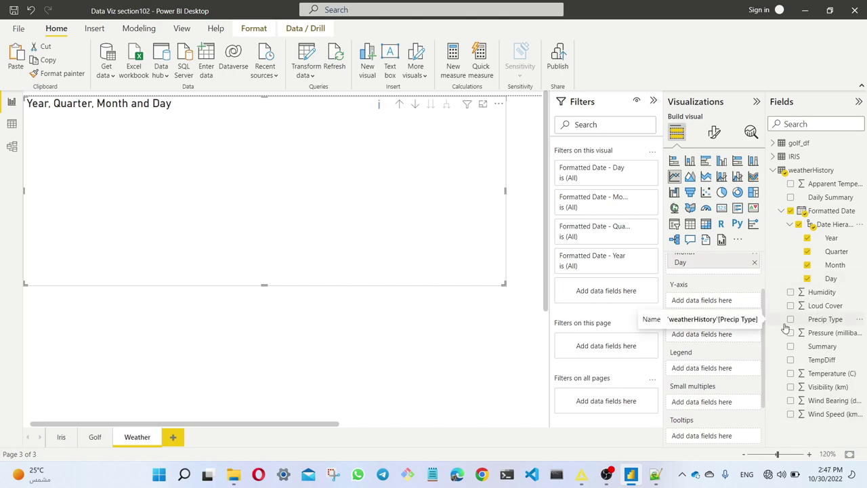
{"action": "left_click_drag", "start_coordinate": [835, 377], "coordinate": [729, 303]}
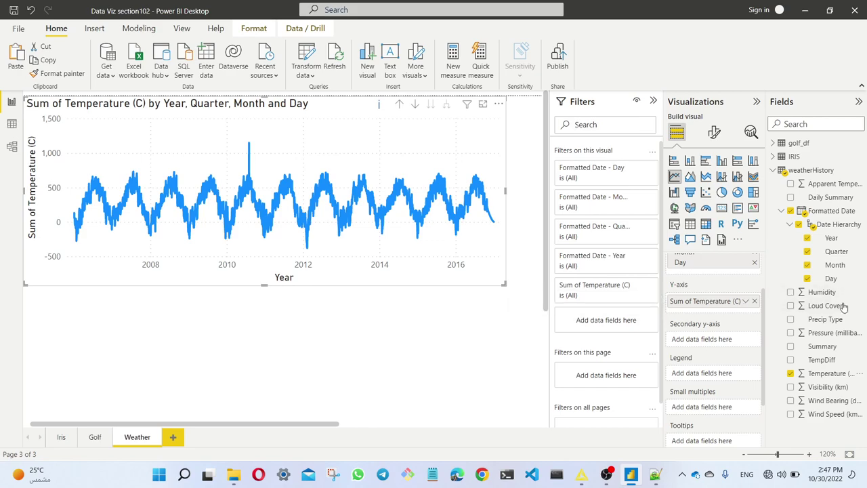
{"action": "left_click", "coordinate": [745, 303]}
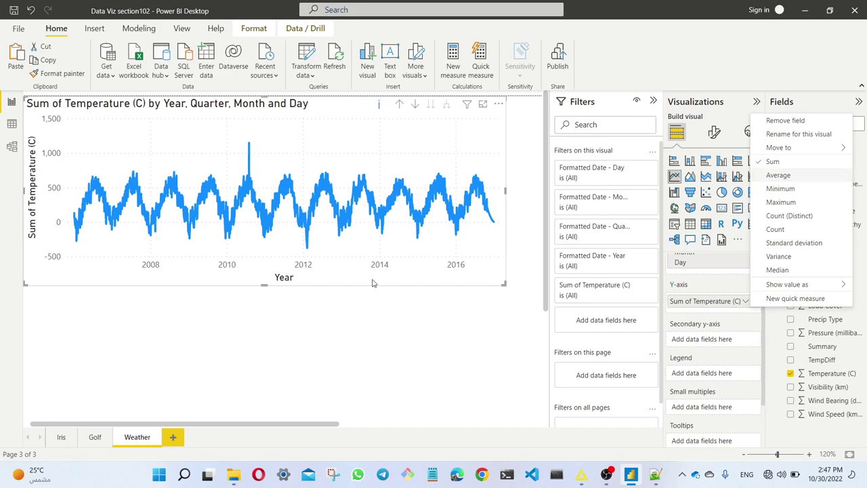
{"action": "left_click", "coordinate": [190, 323]}
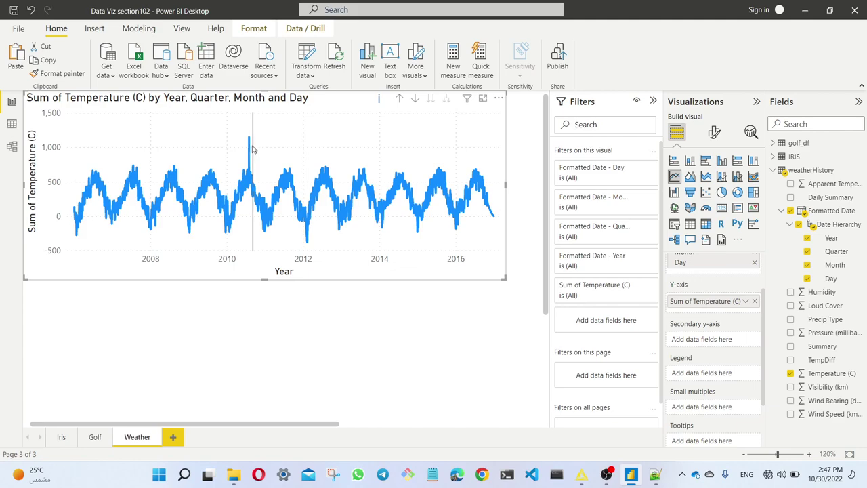
{"action": "mouse_move", "coordinate": [249, 150]}
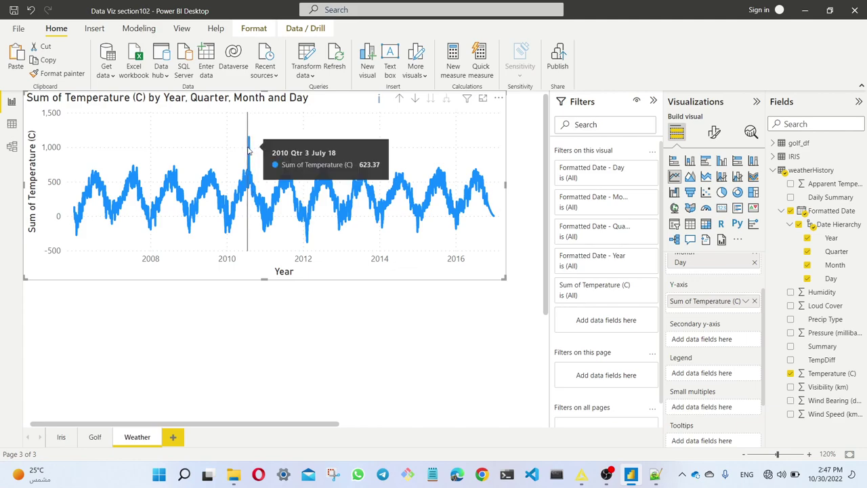
Change the aggregation of Temperature (C) in the line chart to Average and collapse the Filters pane
{"action": "left_click", "coordinate": [745, 300]}
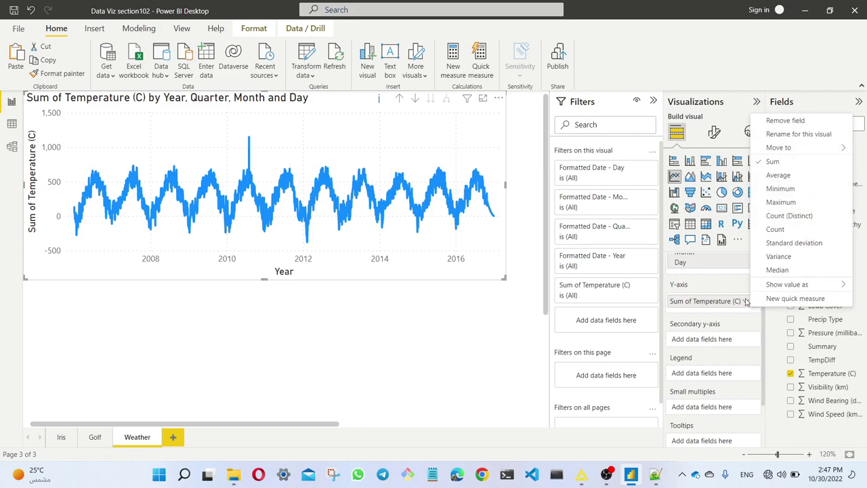
{"action": "left_click", "coordinate": [775, 175]}
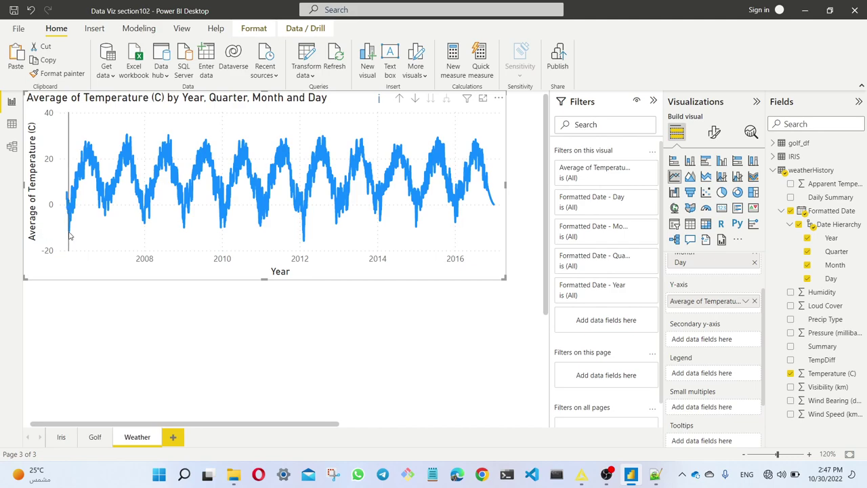
{"action": "mouse_move", "coordinate": [70, 235]}
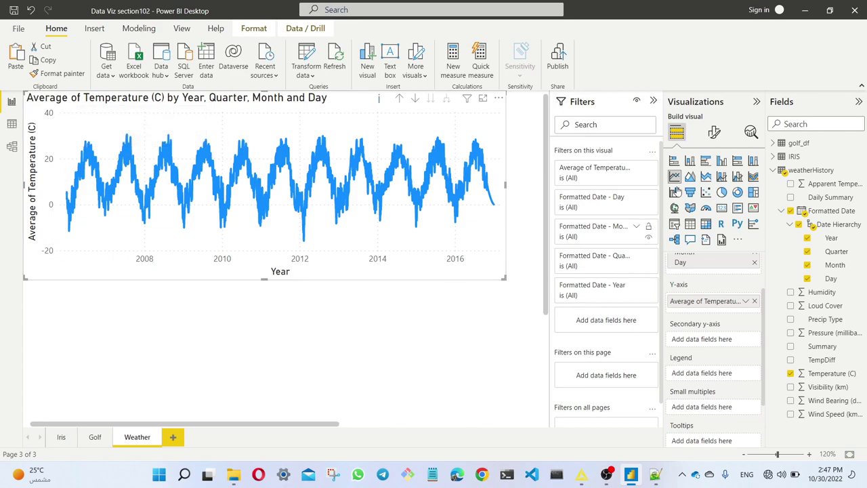
{"action": "left_click", "coordinate": [652, 100]}
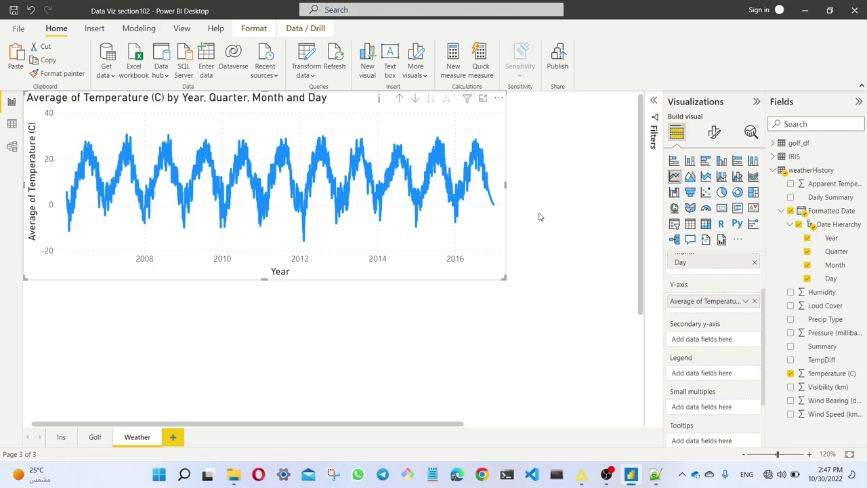
Widen the temperature line chart by about a fifth and remove the Day level from its X-axis date hierarchy
{"action": "left_click_drag", "start_coordinate": [507, 183], "coordinate": [614, 192]}
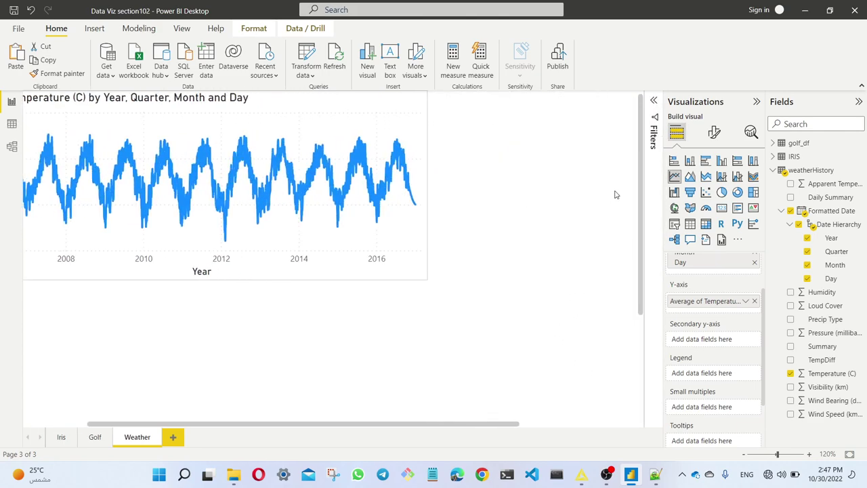
{"action": "left_click_drag", "start_coordinate": [430, 425], "coordinate": [323, 427]}
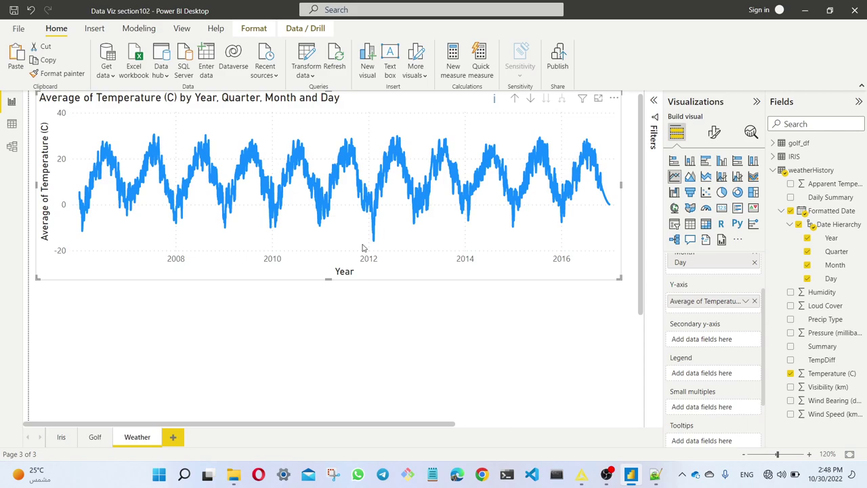
{"action": "scroll", "coordinate": [738, 305], "scroll_direction": "up", "scroll_amount": 2}
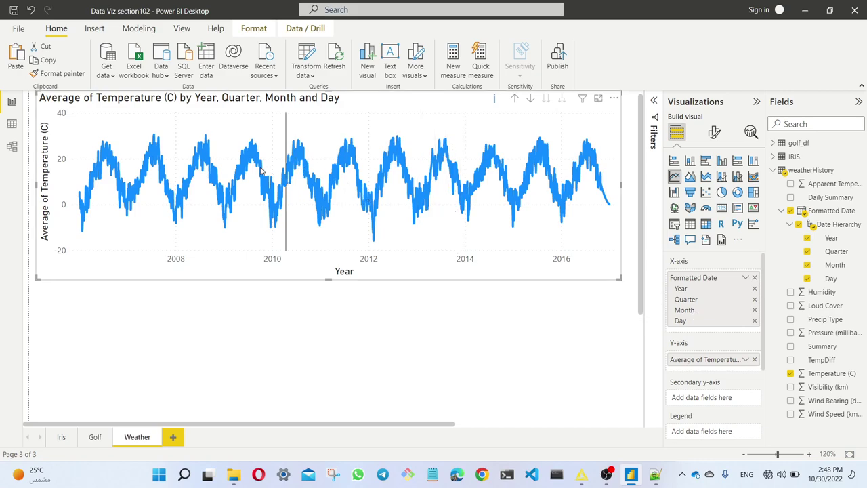
{"action": "mouse_move", "coordinate": [270, 171]}
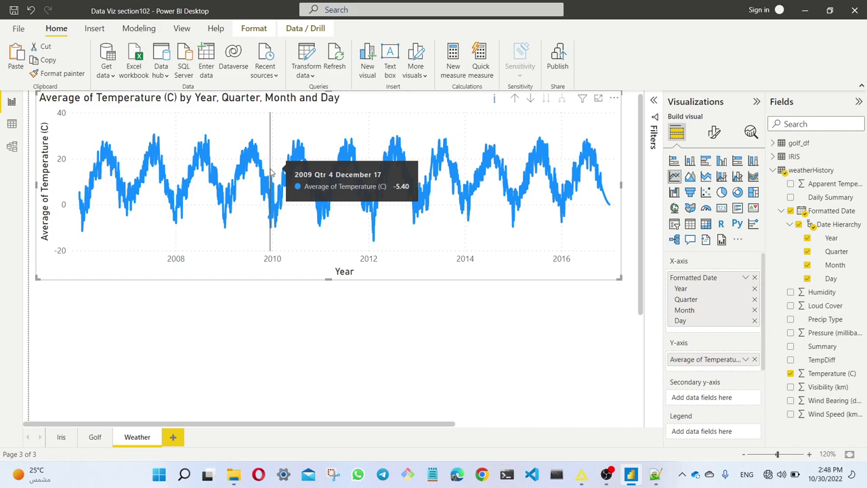
{"action": "left_click", "coordinate": [754, 321]}
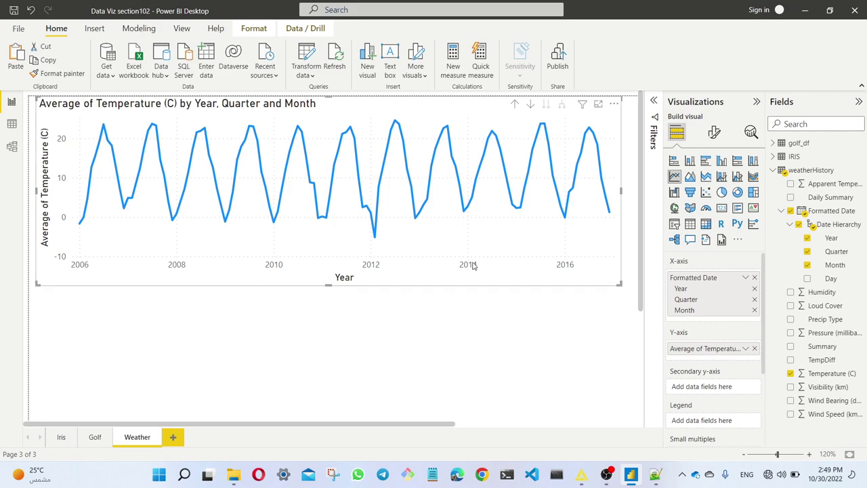
{"action": "mouse_move", "coordinate": [374, 240]}
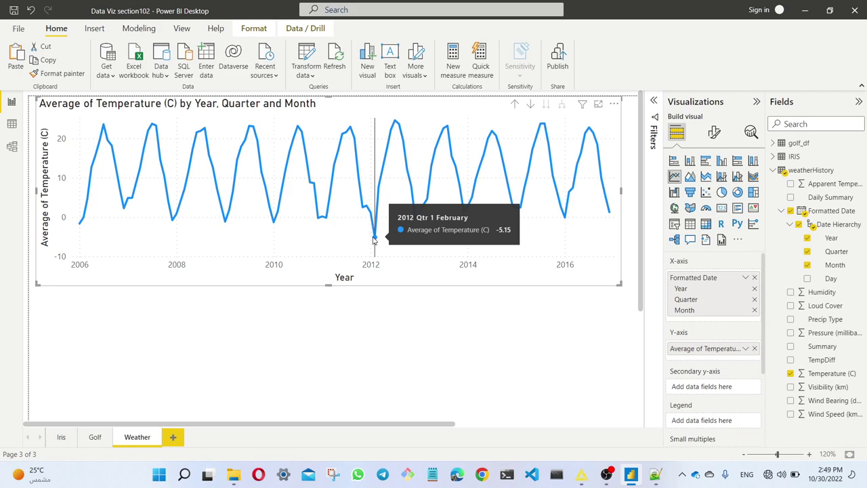
Try Minimum as the Temperature (C) aggregation, then restore Average and inspect the mid-2012 peak
{"action": "left_click", "coordinate": [748, 353]}
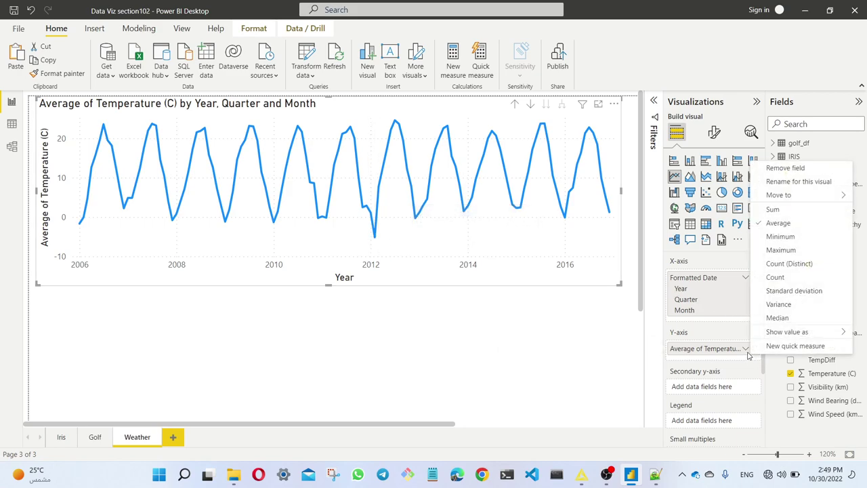
{"action": "left_click", "coordinate": [789, 236]}
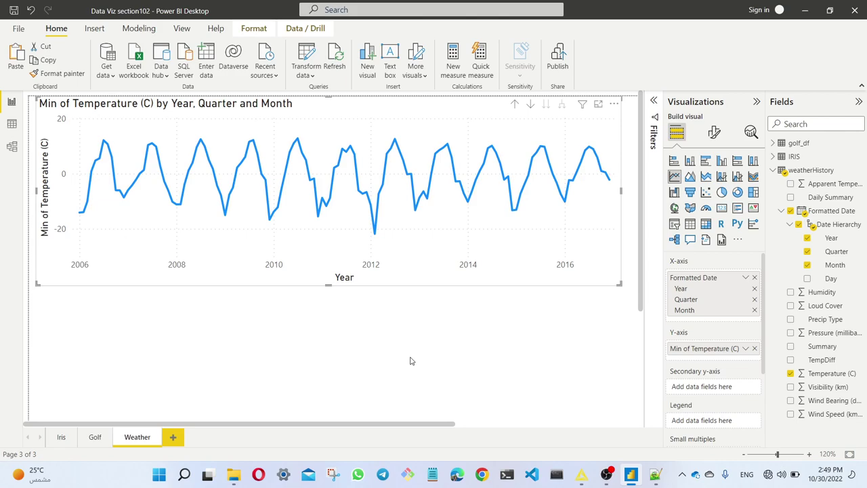
{"action": "left_click", "coordinate": [745, 348]}
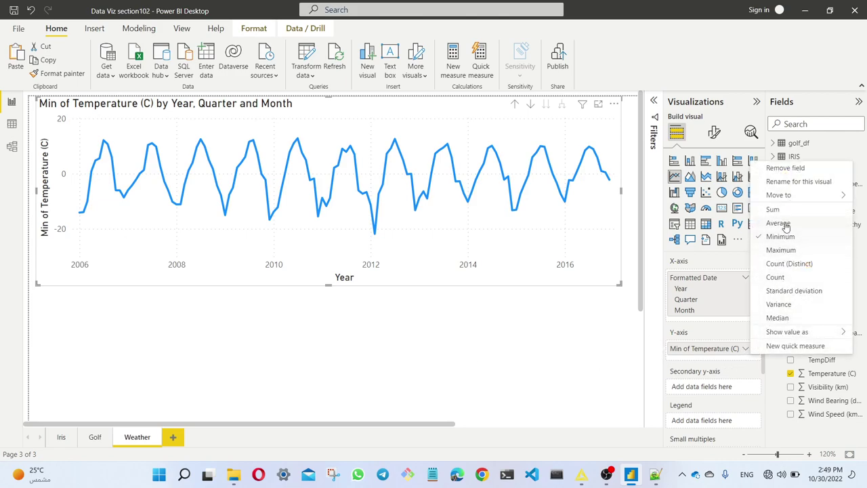
{"action": "left_click", "coordinate": [784, 224]}
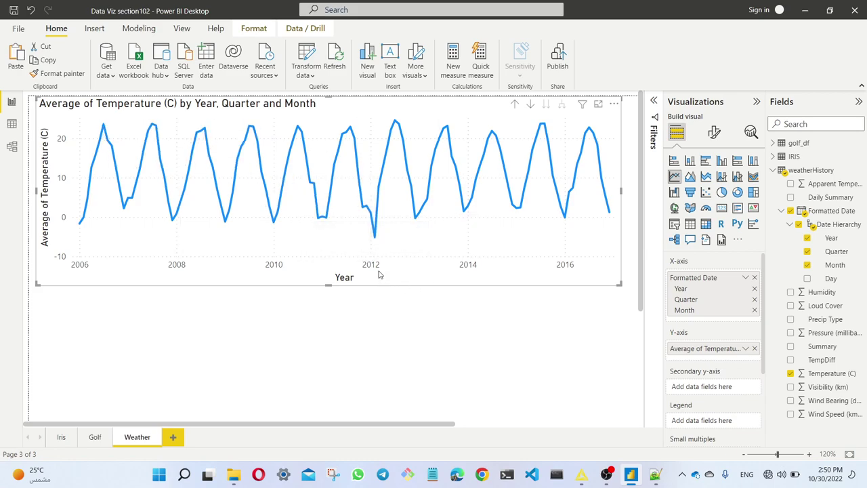
{"action": "mouse_move", "coordinate": [396, 126]}
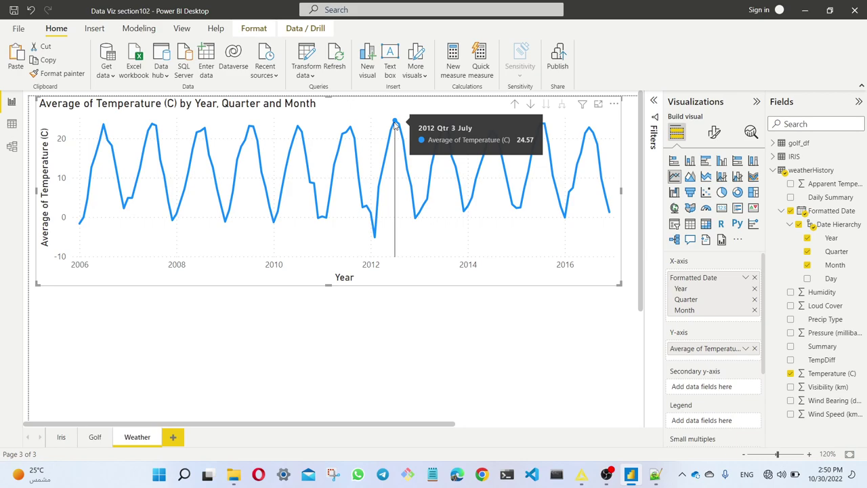
Try Maximum as the Temperature (C) aggregation, inspect the chart's peaks, and restore Average
{"action": "left_click", "coordinate": [745, 348]}
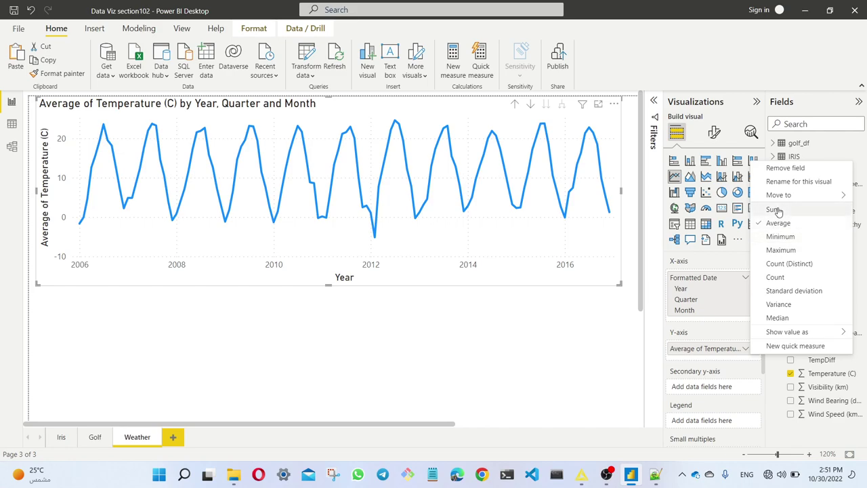
{"action": "left_click", "coordinate": [780, 250]}
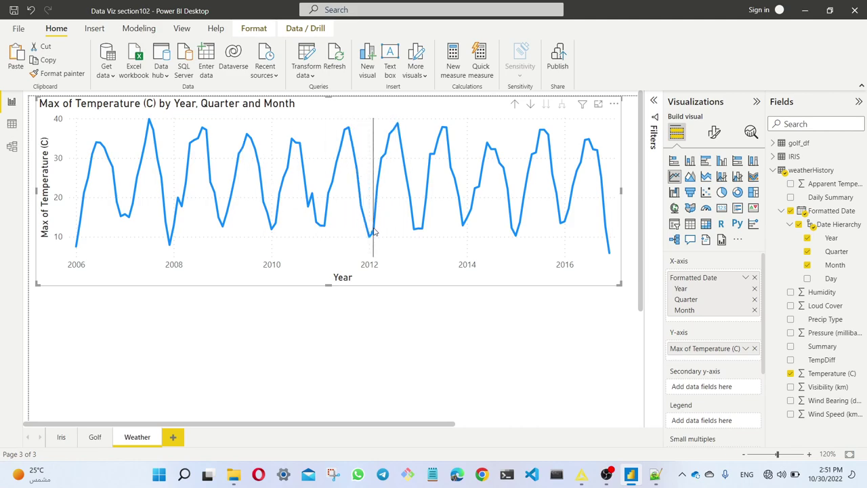
{"action": "mouse_move", "coordinate": [369, 240]}
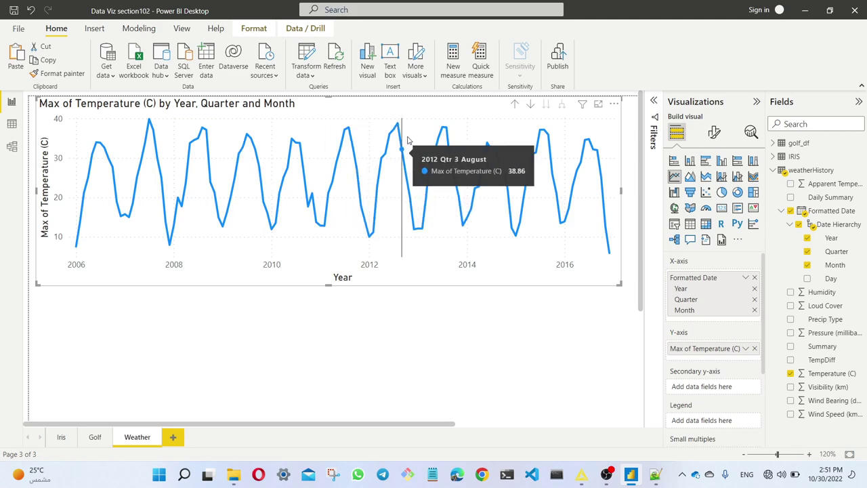
{"action": "mouse_move", "coordinate": [397, 127]}
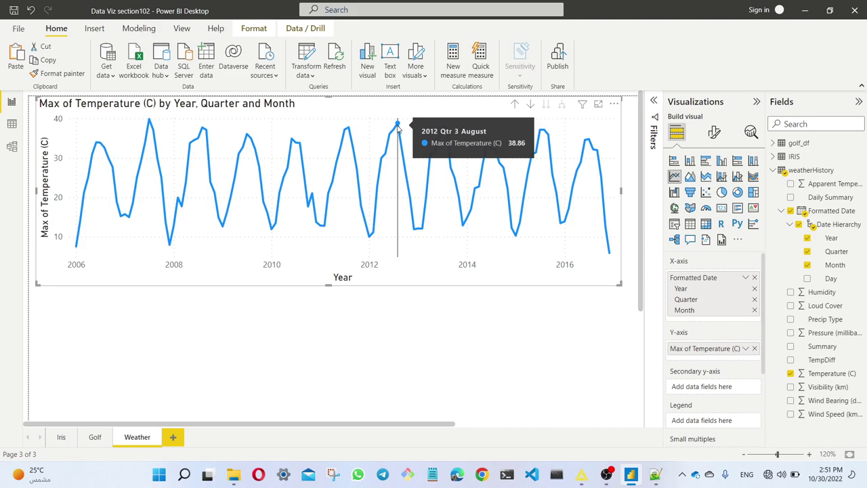
{"action": "mouse_move", "coordinate": [539, 136]}
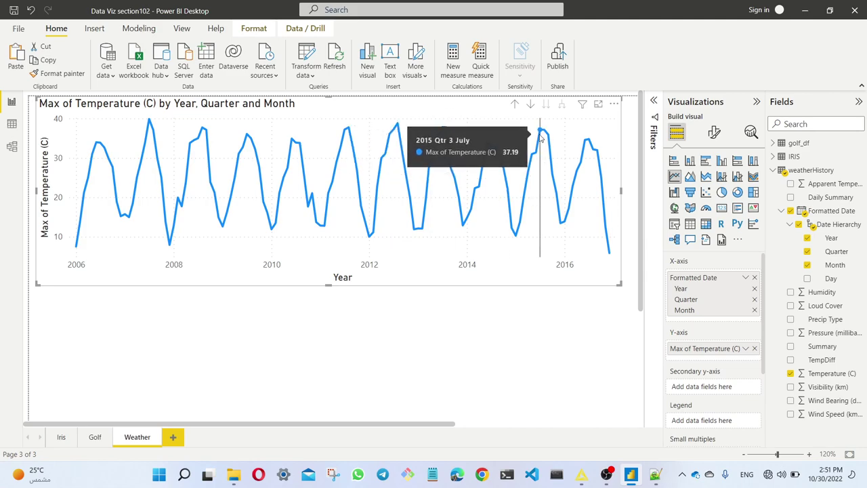
{"action": "mouse_move", "coordinate": [149, 123]}
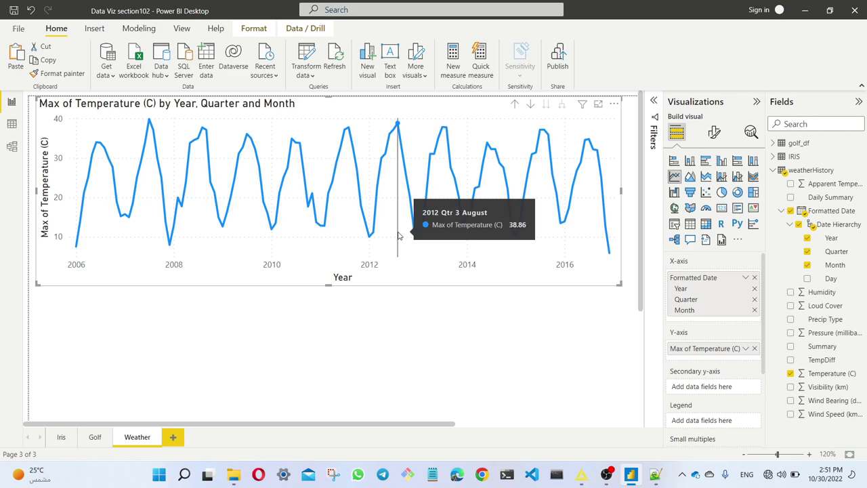
{"action": "left_click", "coordinate": [745, 348]}
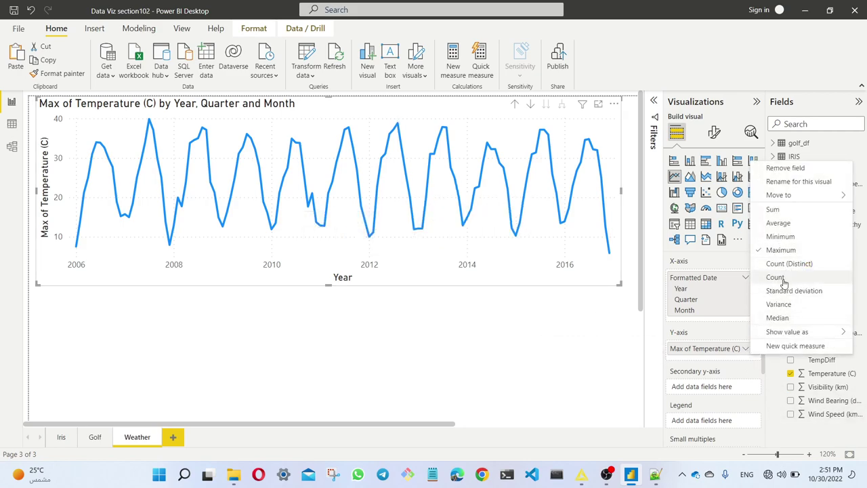
{"action": "left_click", "coordinate": [778, 223]}
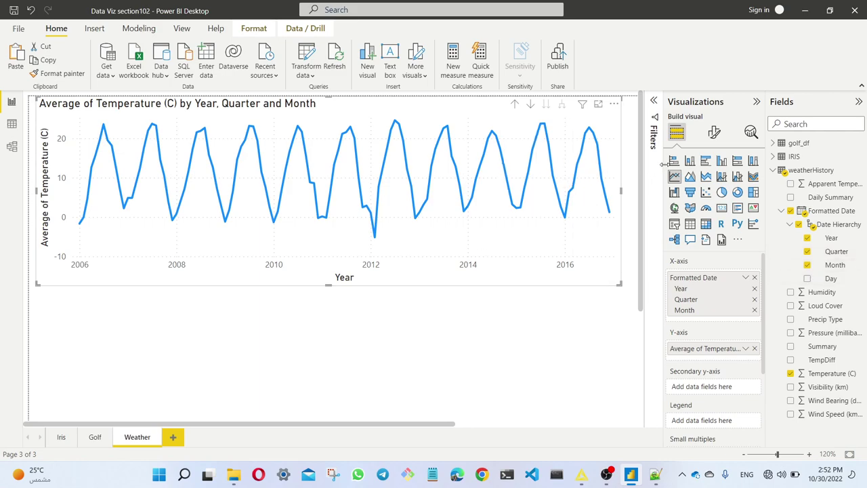
Add Humidity to the line chart's Y-axis and set its aggregation to Average
{"action": "mouse_move", "coordinate": [421, 183]}
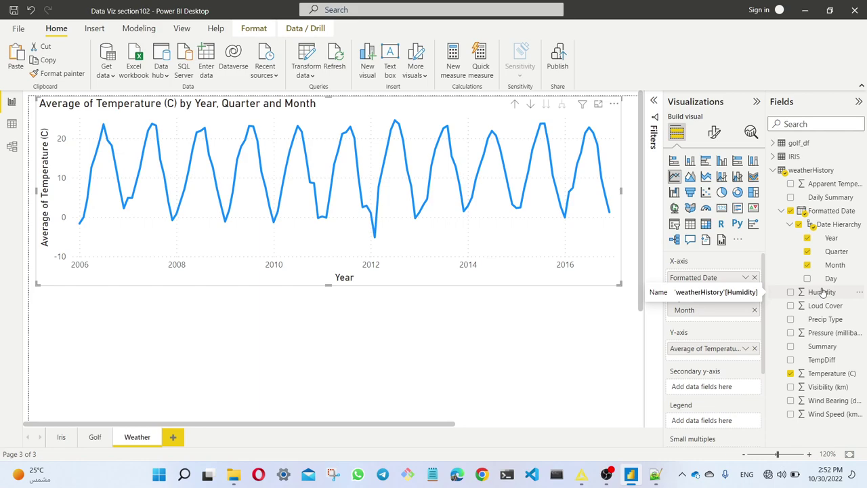
{"action": "left_click_drag", "start_coordinate": [822, 291], "coordinate": [732, 352]}
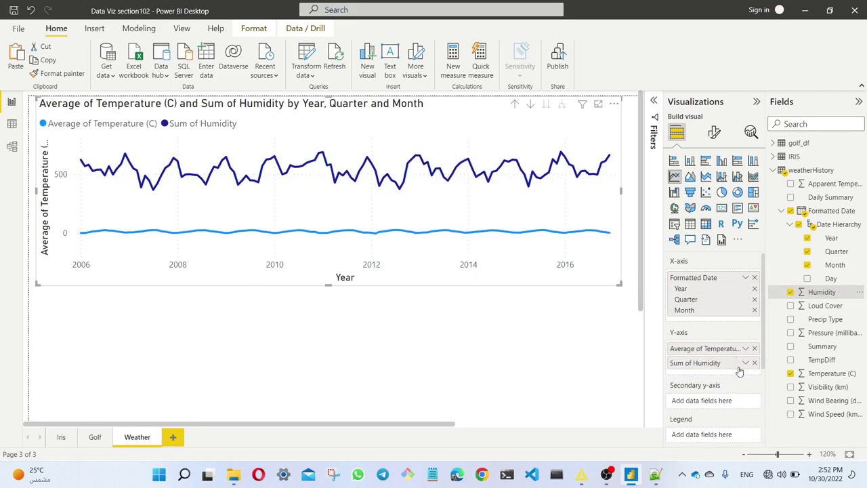
{"action": "left_click", "coordinate": [746, 365]}
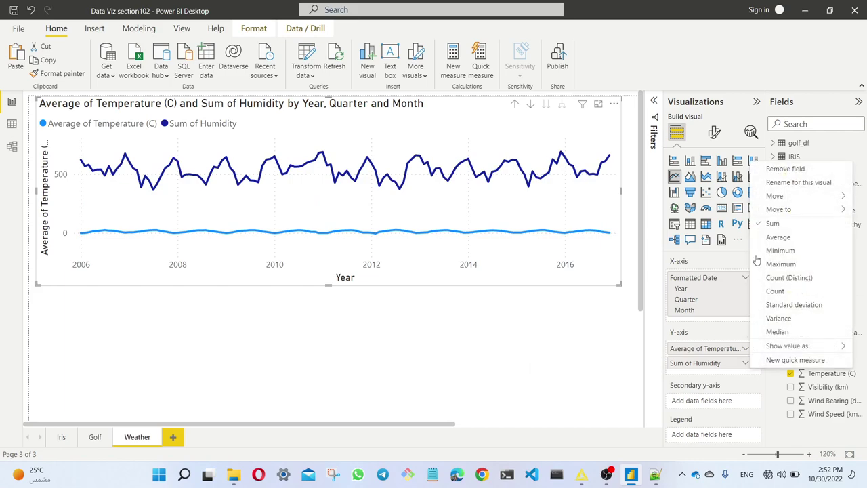
{"action": "left_click", "coordinate": [778, 237]}
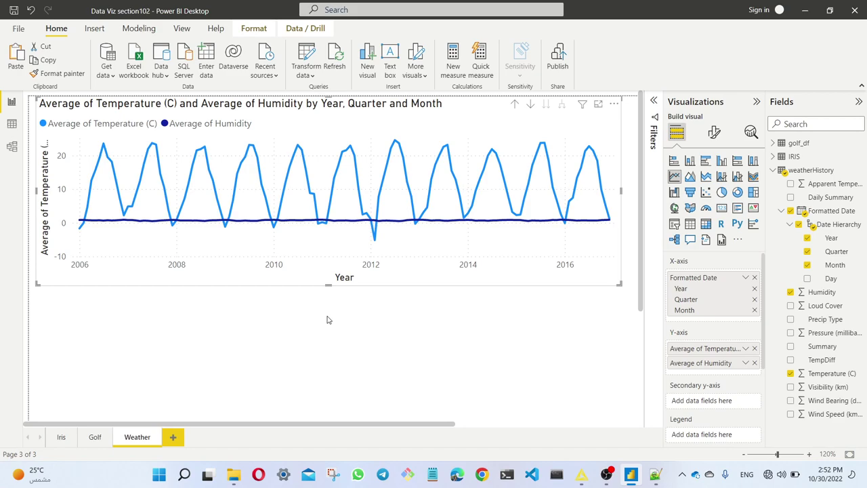
Examine the Humidity values in the weatherHistory data table, then return to the Weather report page
{"action": "left_click", "coordinate": [13, 124]}
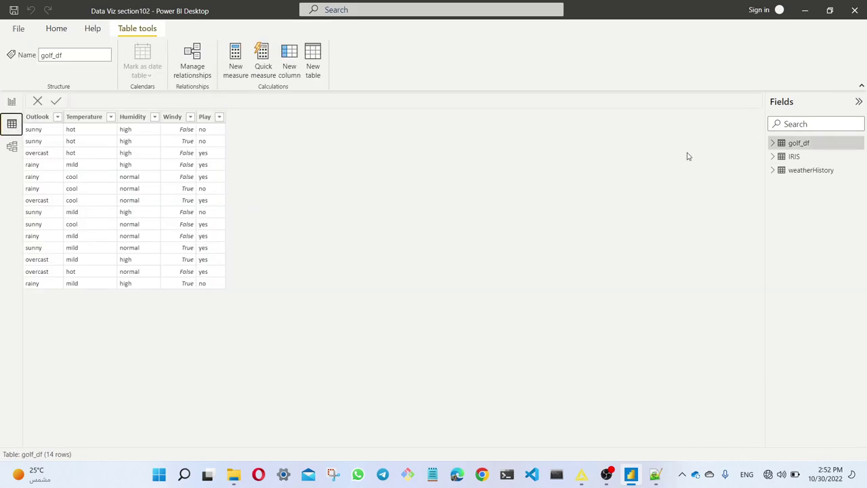
{"action": "left_click", "coordinate": [813, 170]}
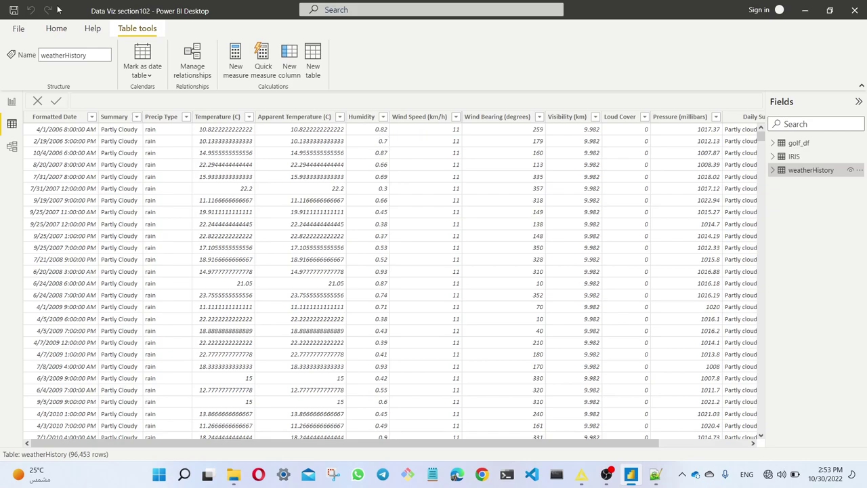
{"action": "left_click", "coordinate": [11, 101]}
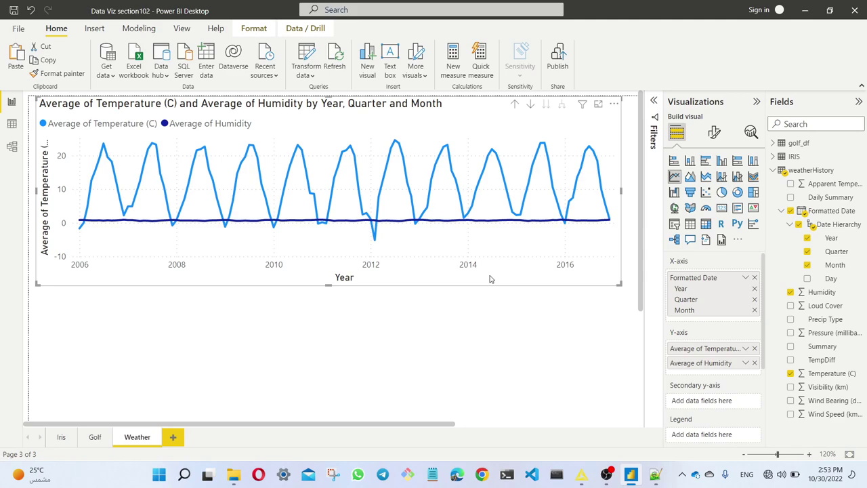
Paste a copy of the line chart directly below the original and remove Average of Humidity from the original chart
{"action": "key", "text": "ctrl+v"}
{"action": "left_click_drag", "start_coordinate": [470, 287], "coordinate": [454, 333]}
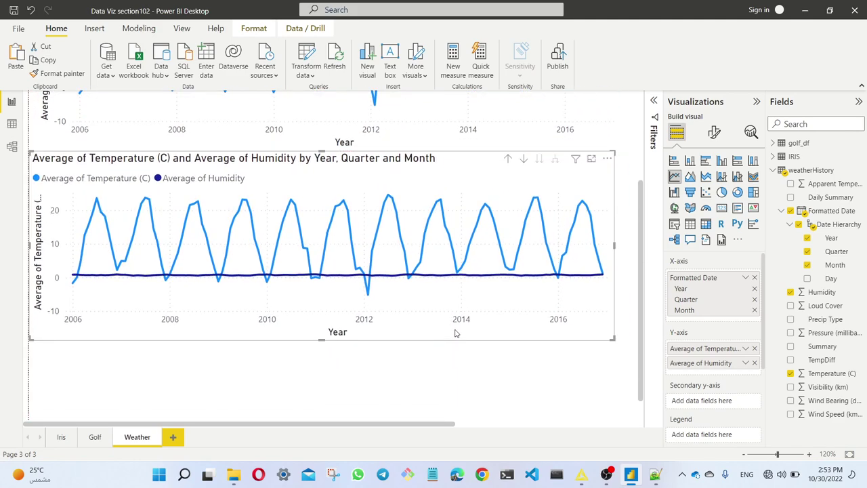
{"action": "scroll", "coordinate": [482, 321], "scroll_direction": "up", "scroll_amount": 2}
{"action": "scroll", "coordinate": [483, 321], "scroll_direction": "up", "scroll_amount": 1}
{"action": "left_click", "coordinate": [509, 203]}
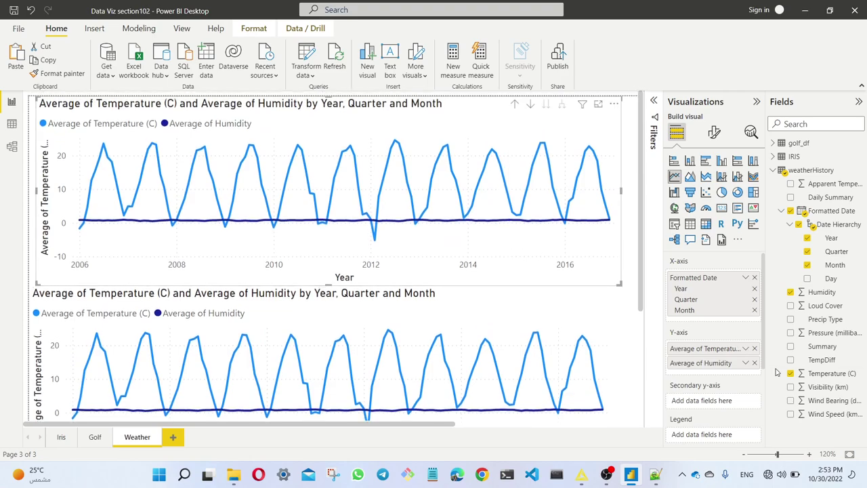
{"action": "left_click", "coordinate": [754, 363]}
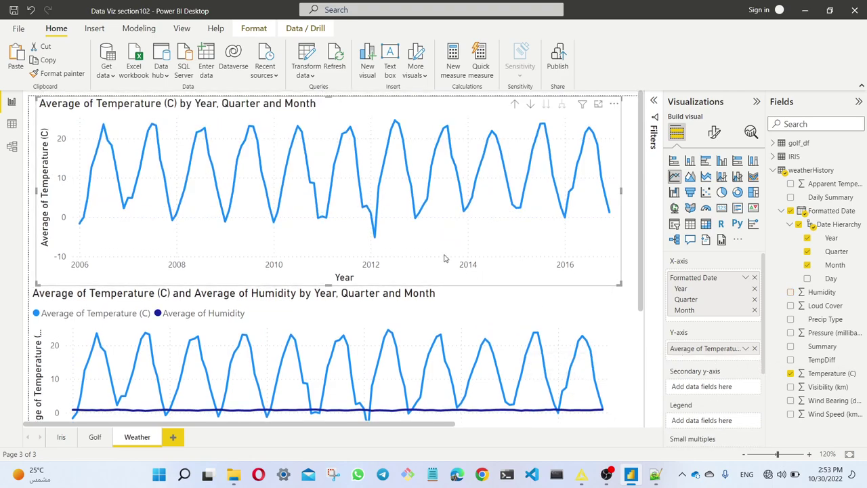
Remove Average of Temperature (C) from the lower chart and compare its humidity curve with the temperature chart above
{"action": "scroll", "coordinate": [443, 256], "scroll_direction": "down", "scroll_amount": 2}
{"action": "scroll", "coordinate": [443, 256], "scroll_direction": "down", "scroll_amount": 1}
{"action": "left_click", "coordinate": [522, 173]}
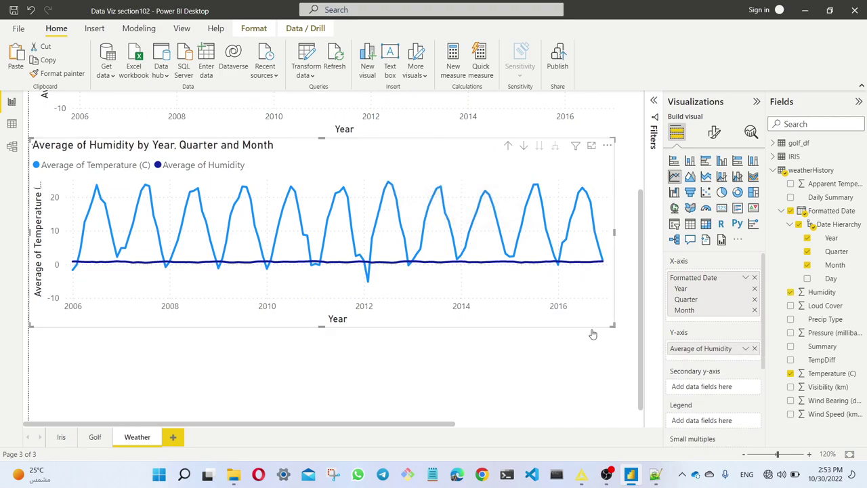
{"action": "left_click", "coordinate": [755, 348]}
{"action": "scroll", "coordinate": [406, 328], "scroll_direction": "up", "scroll_amount": 3}
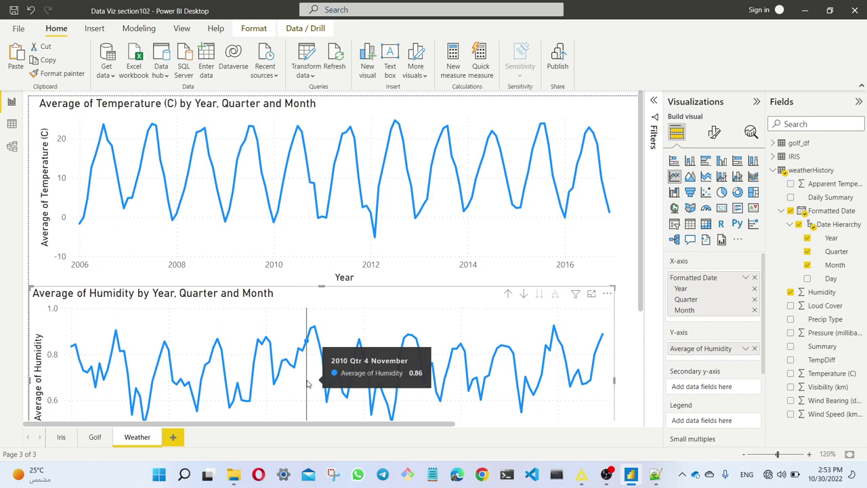
{"action": "scroll", "coordinate": [307, 383], "scroll_direction": "down", "scroll_amount": 1}
{"action": "scroll", "coordinate": [281, 373], "scroll_direction": "down", "scroll_amount": 1}
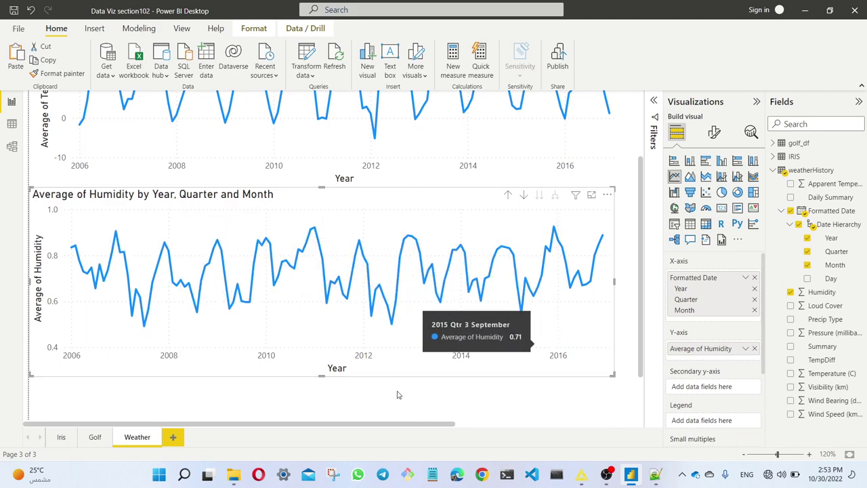
{"action": "scroll", "coordinate": [397, 393], "scroll_direction": "up", "scroll_amount": 2}
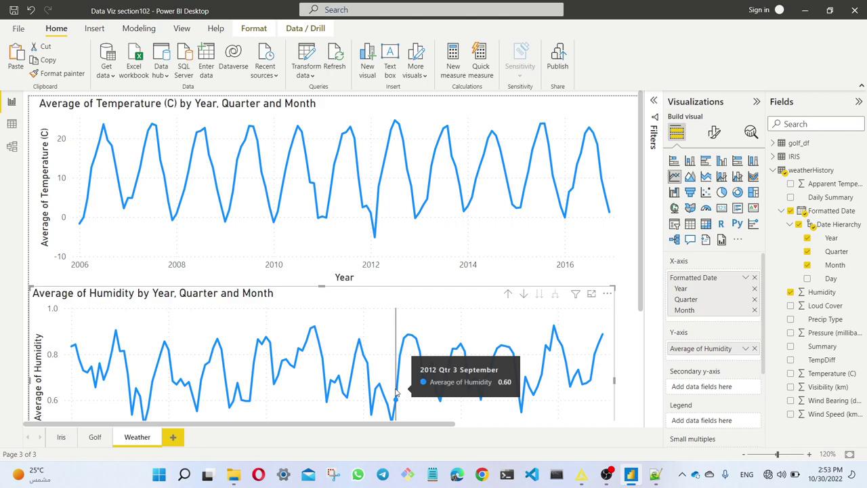
{"action": "scroll", "coordinate": [325, 385], "scroll_direction": "down", "scroll_amount": 1}
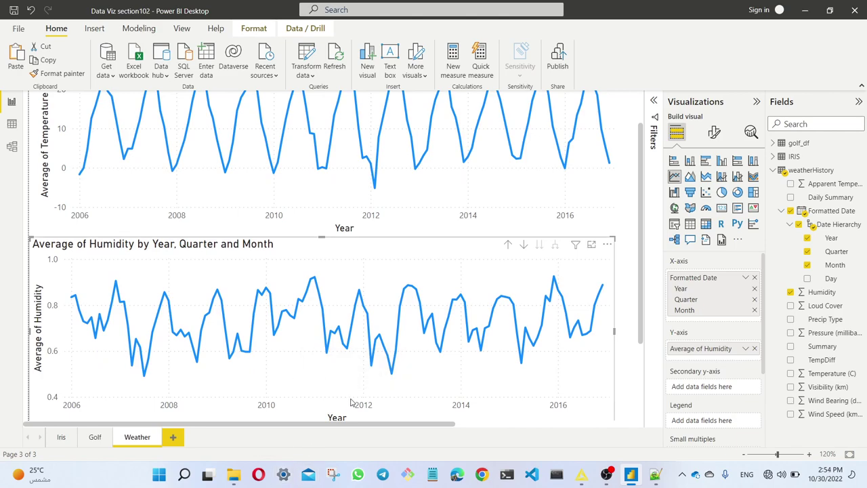
{"action": "scroll", "coordinate": [342, 332], "scroll_direction": "up", "scroll_amount": 1}
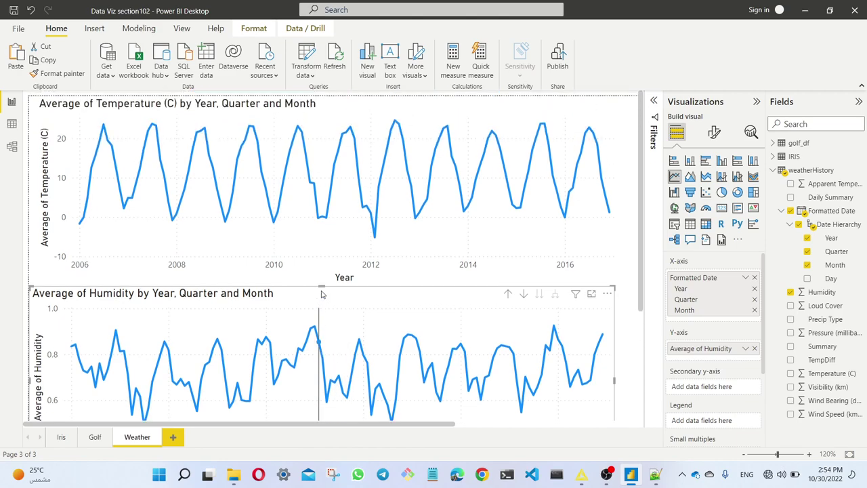
Add Wind Speed (km/h) to the upper temperature chart's Y-axis and open its aggregation options
{"action": "left_click", "coordinate": [391, 112]}
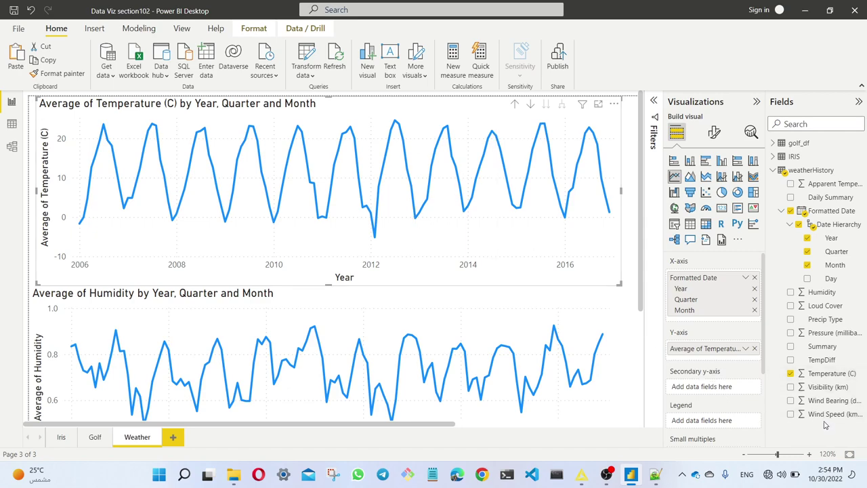
{"action": "left_click_drag", "start_coordinate": [824, 418], "coordinate": [728, 361]}
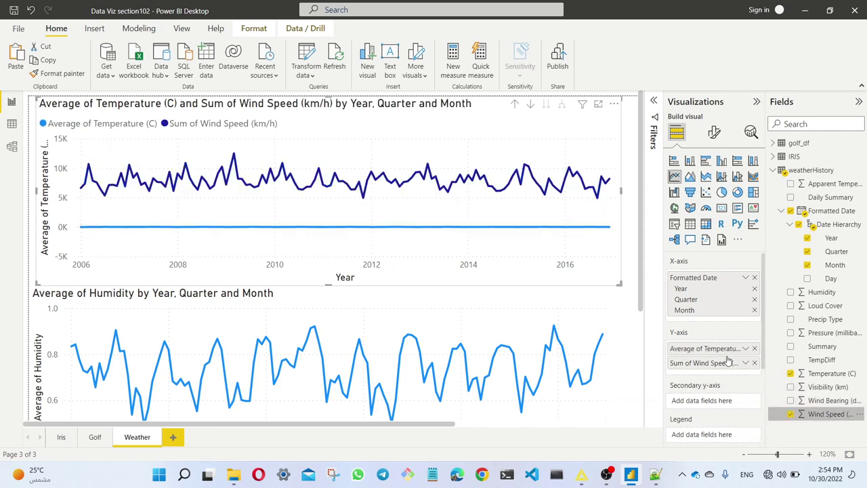
{"action": "left_click", "coordinate": [745, 362]}
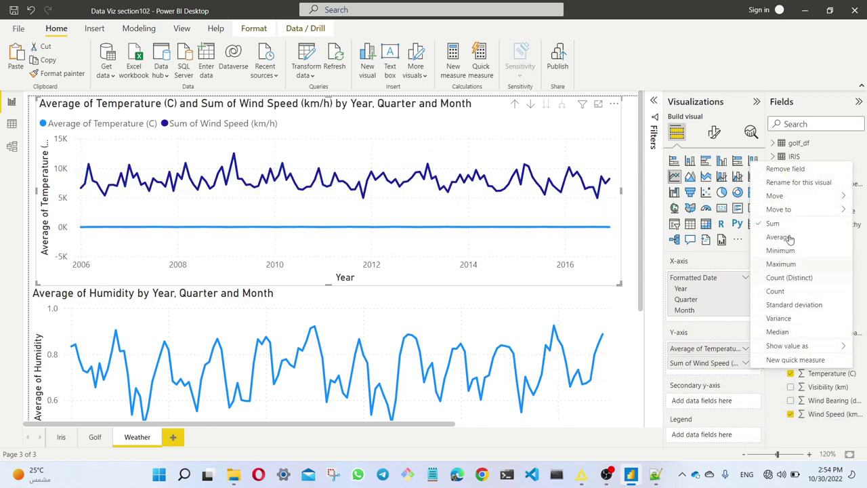